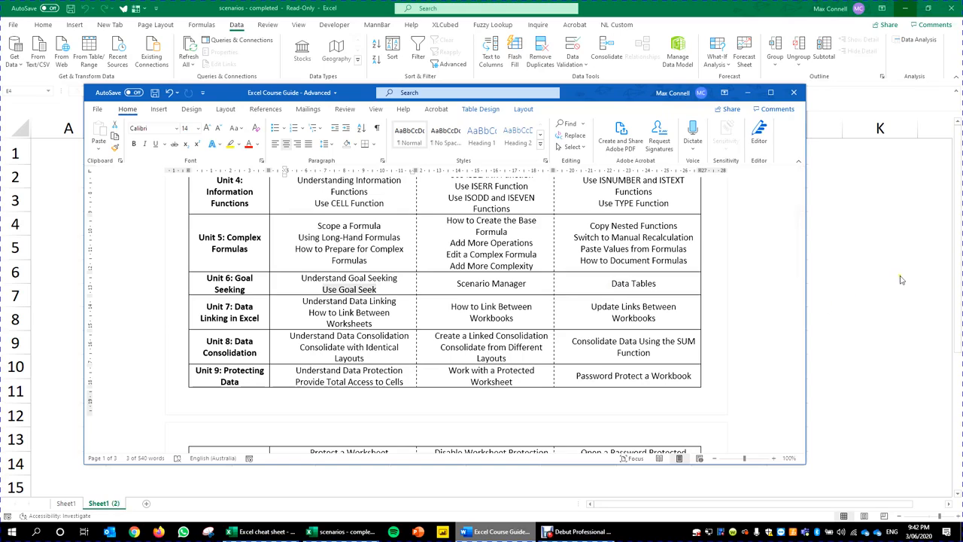
# Switch to the scenarios workbook in Excel and look at the available What-If Analysis tools
pyautogui.hotkey('alt', 'Tab')
pyautogui.click(792, 221)
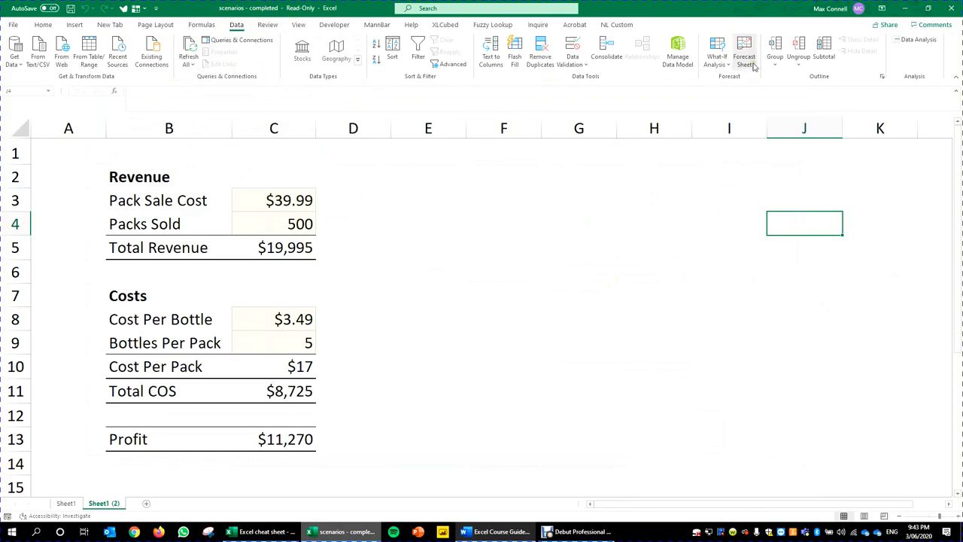
pyautogui.click(719, 60)
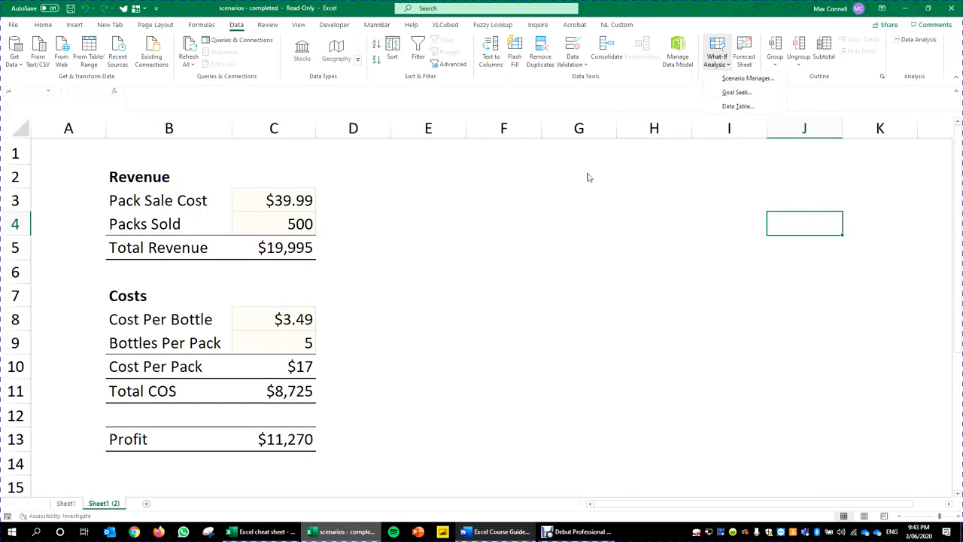
pyautogui.click(719, 58)
pyautogui.click(719, 58)
pyautogui.click(728, 80)
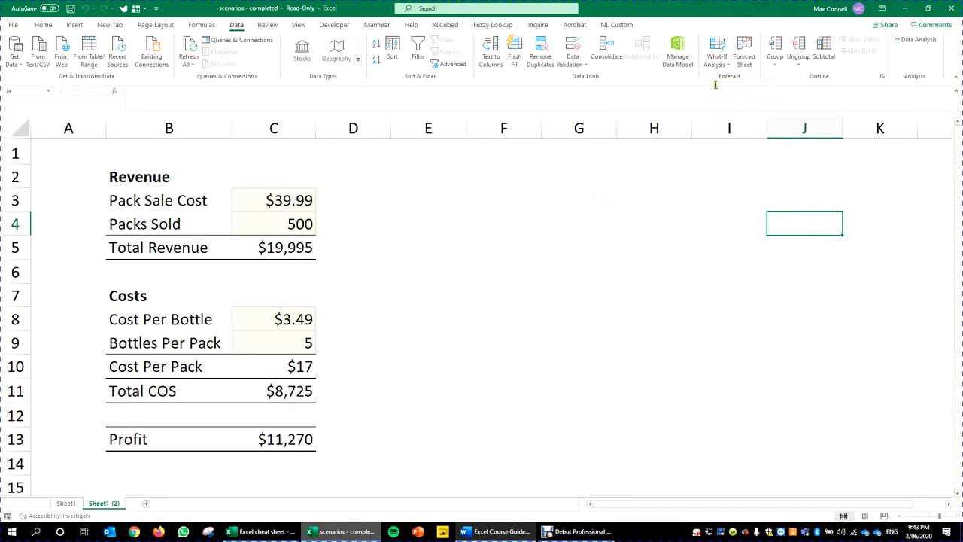
pyautogui.click(727, 65)
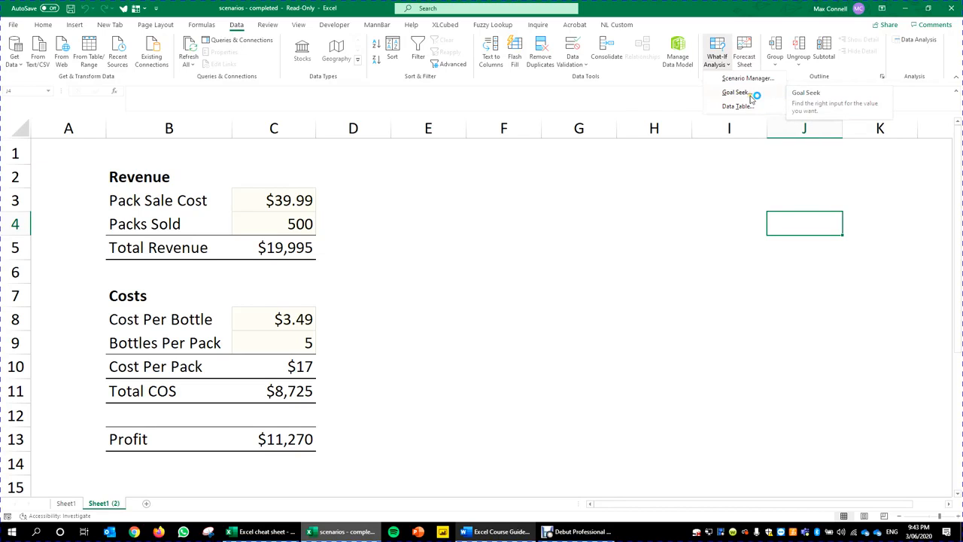
pyautogui.click(371, 217)
pyautogui.click(722, 53)
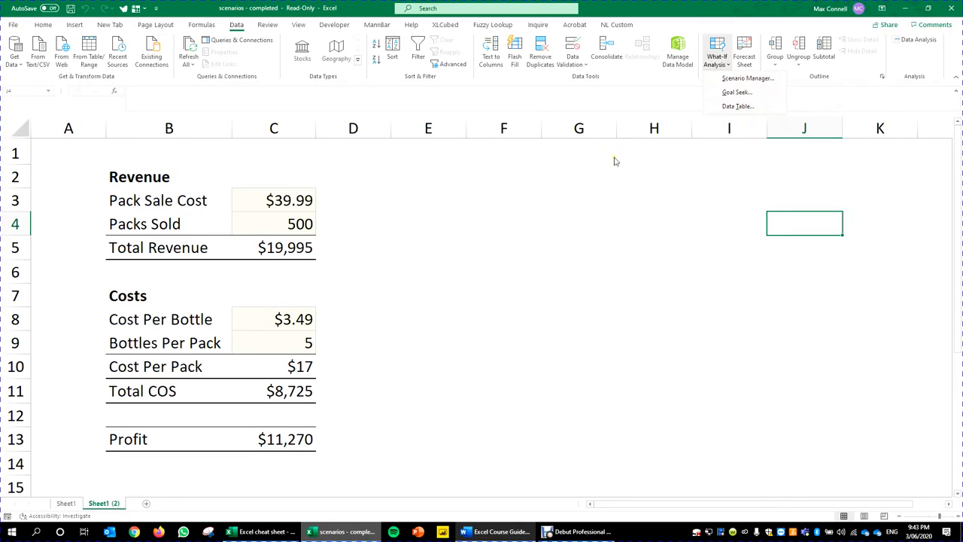
pyautogui.click(357, 276)
pyautogui.click(424, 251)
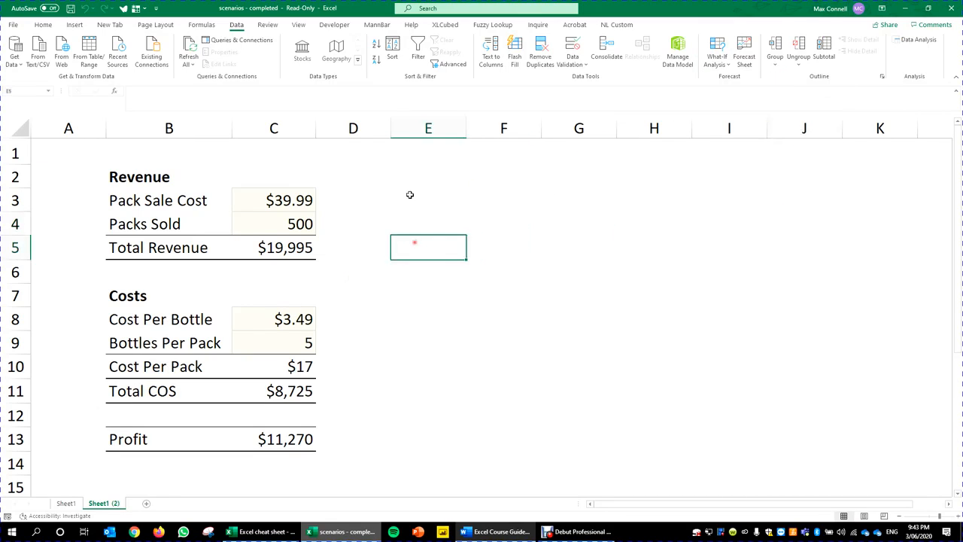
pyautogui.click(362, 266)
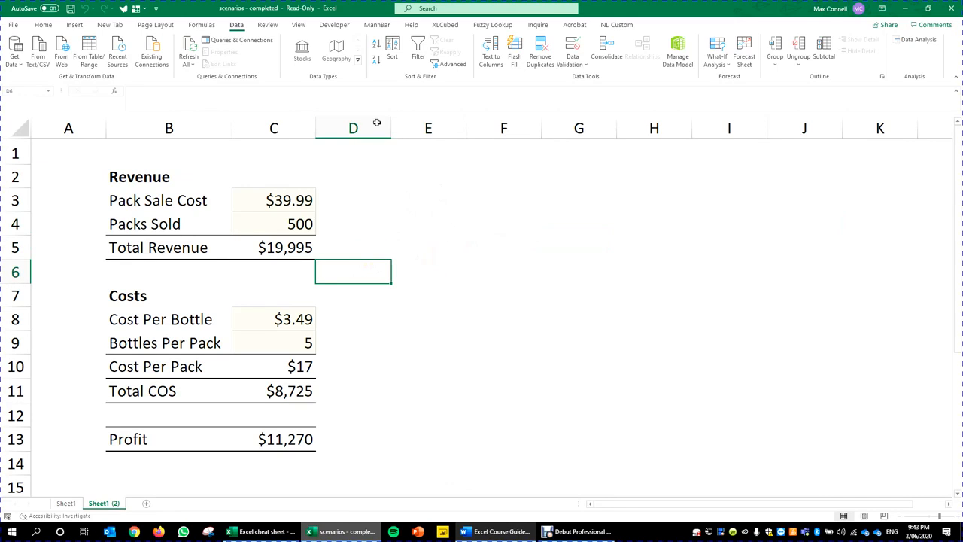
pyautogui.click(717, 59)
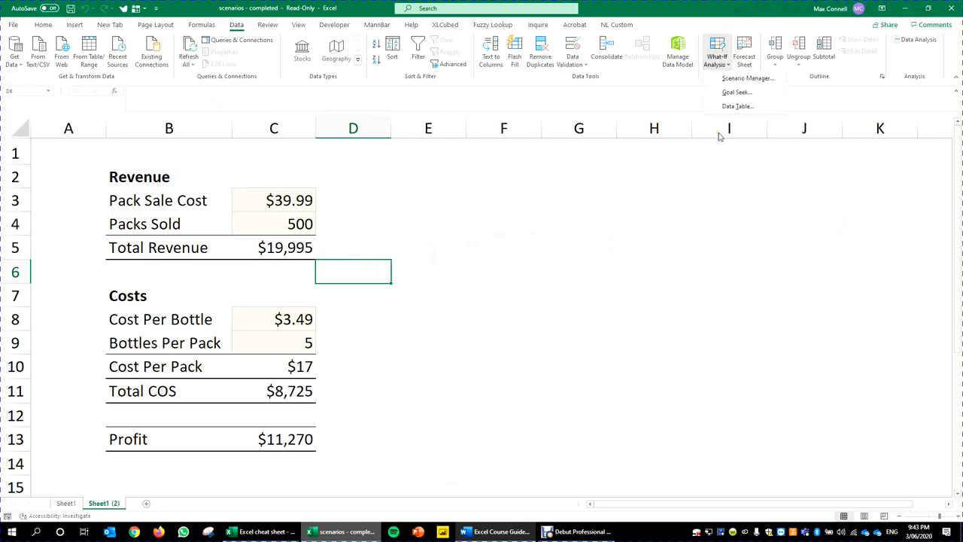
pyautogui.press('Escape')
pyautogui.click(447, 254)
pyautogui.click(723, 66)
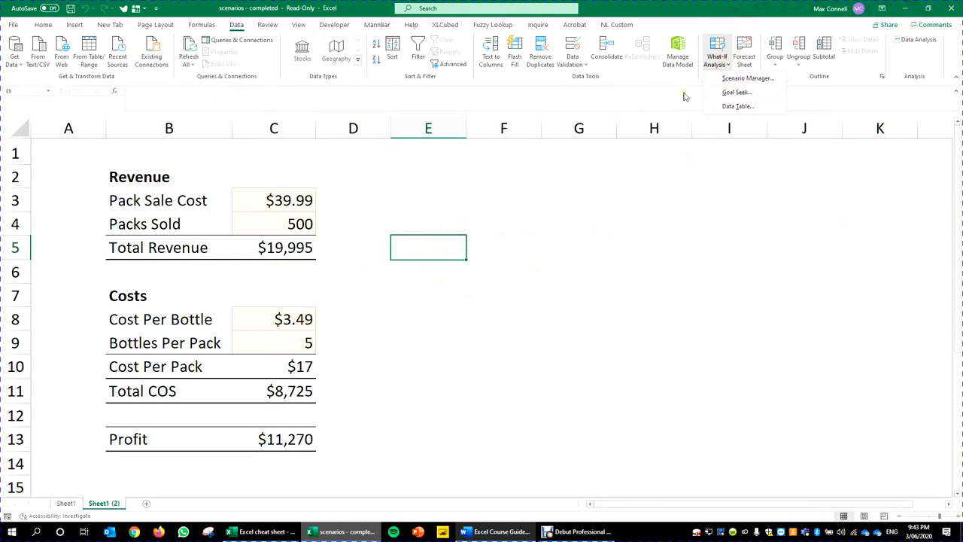
pyautogui.press('Escape')
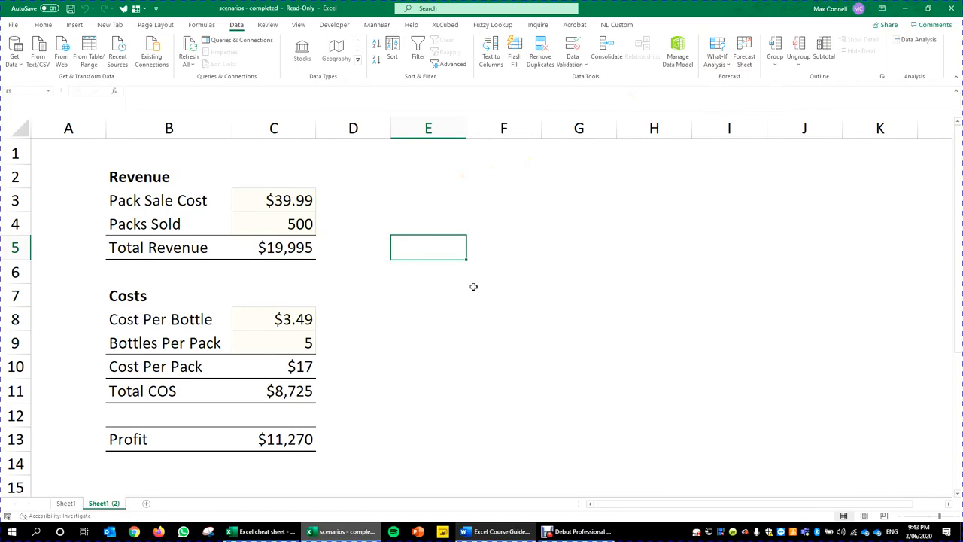
pyautogui.click(380, 285)
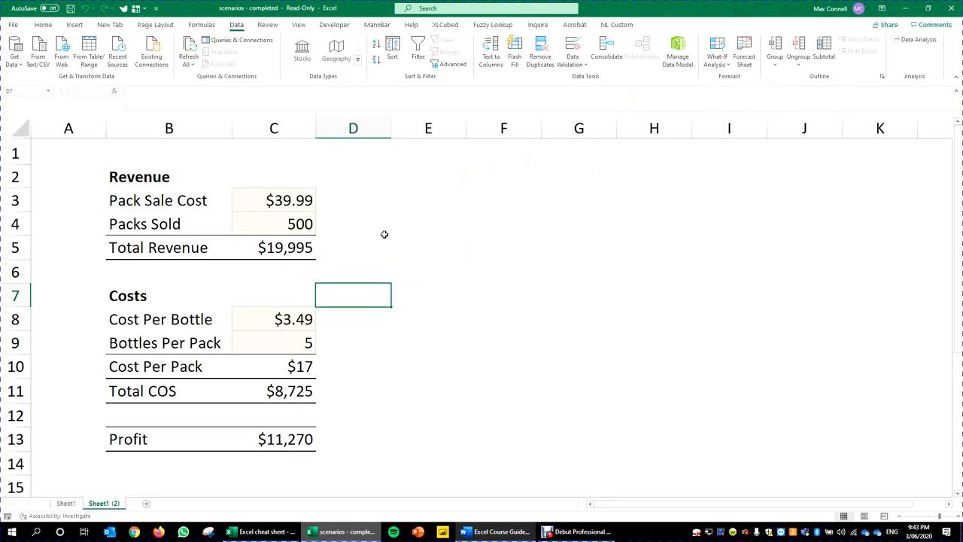
pyautogui.click(388, 251)
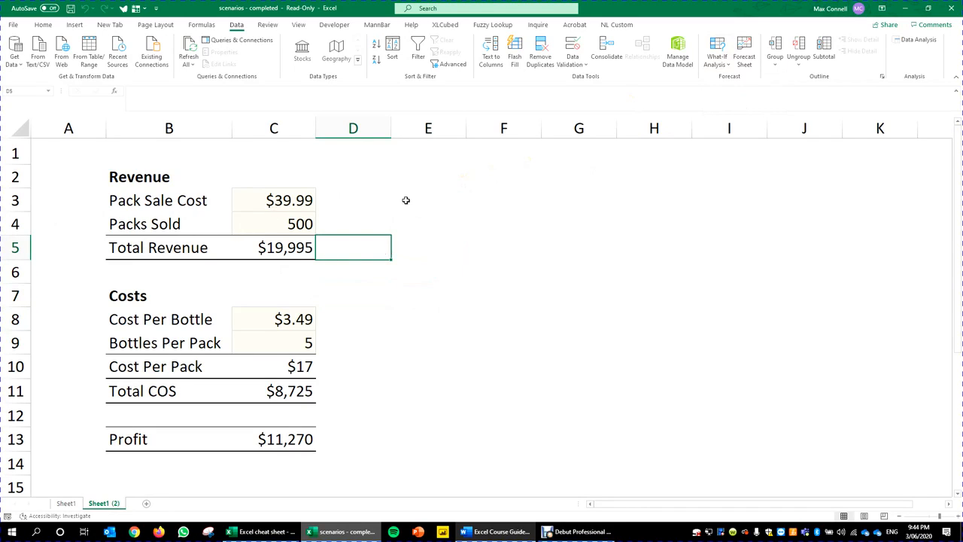
pyautogui.moveTo(136, 177); pyautogui.dragTo(252, 431)
pyautogui.click(409, 392)
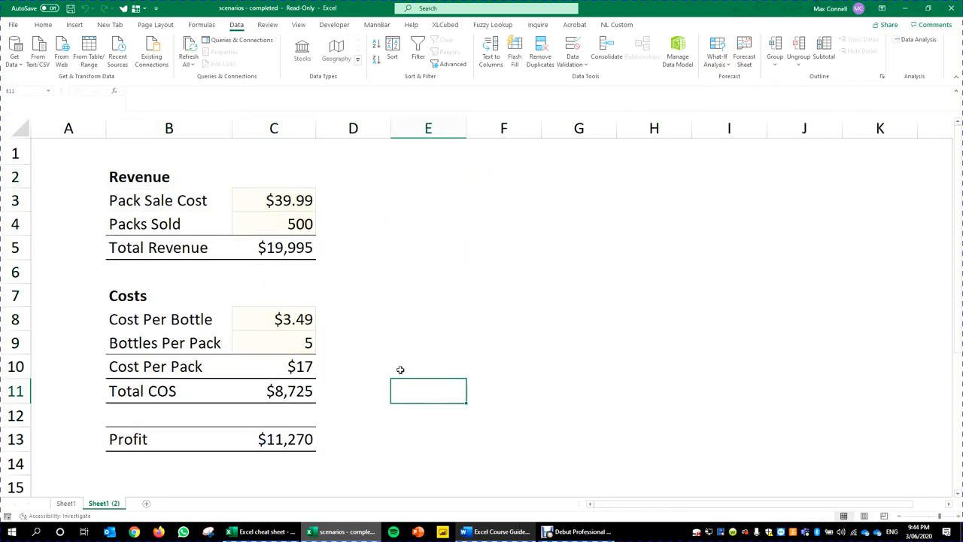
pyautogui.moveTo(393, 249); pyautogui.dragTo(387, 266)
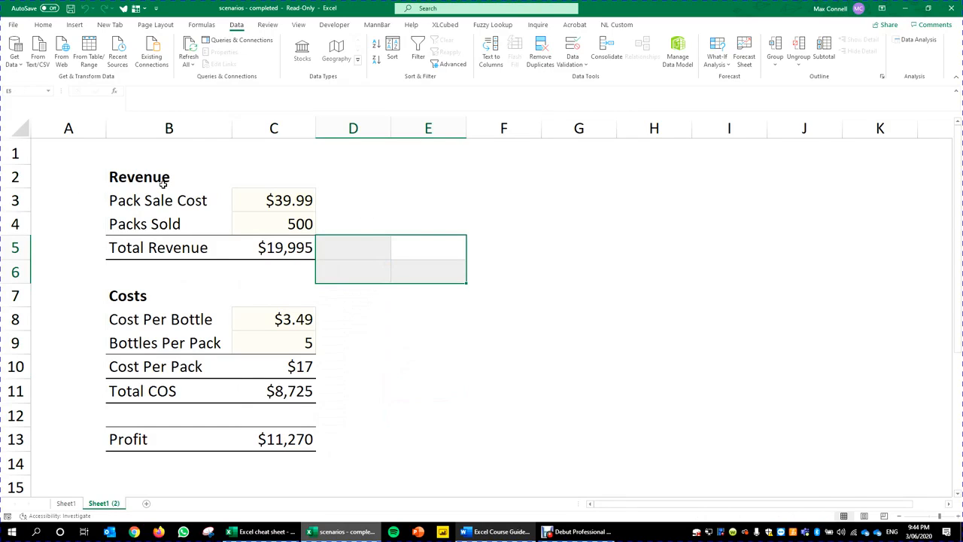
# Examine the revenue and cost inputs and the formulas behind Total Revenue, Cost Per Pack, Total COS and Profit
pyautogui.moveTo(167, 182); pyautogui.dragTo(294, 249)
pyautogui.click(291, 195)
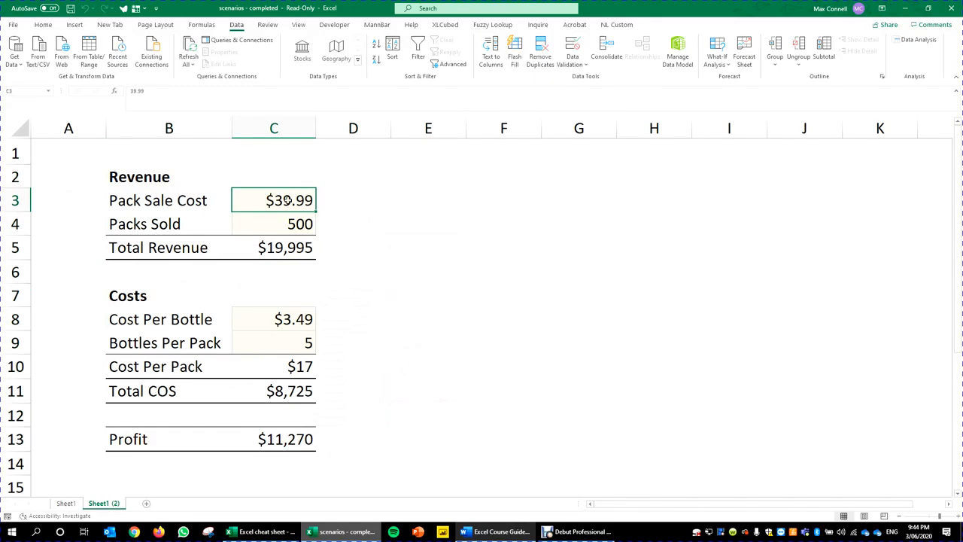
pyautogui.click(287, 229)
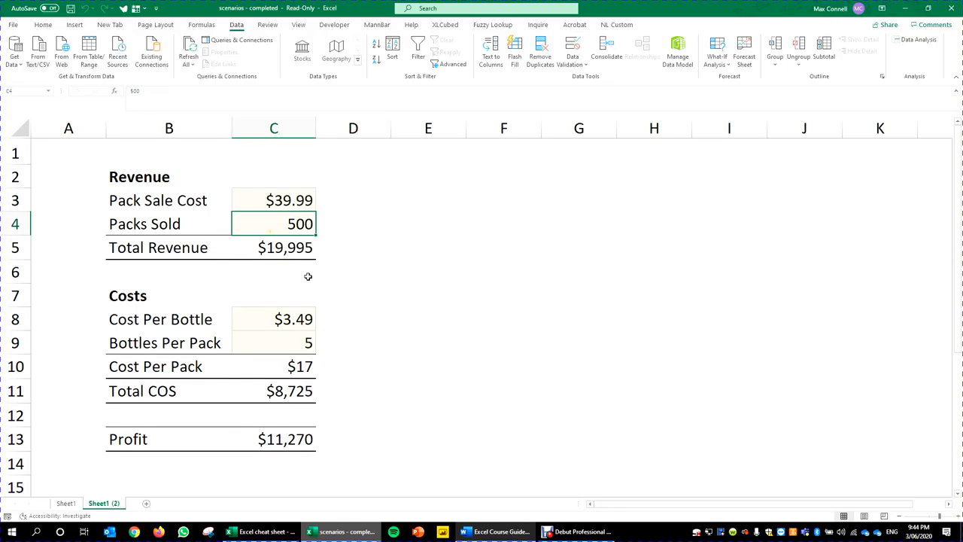
pyautogui.click(293, 251)
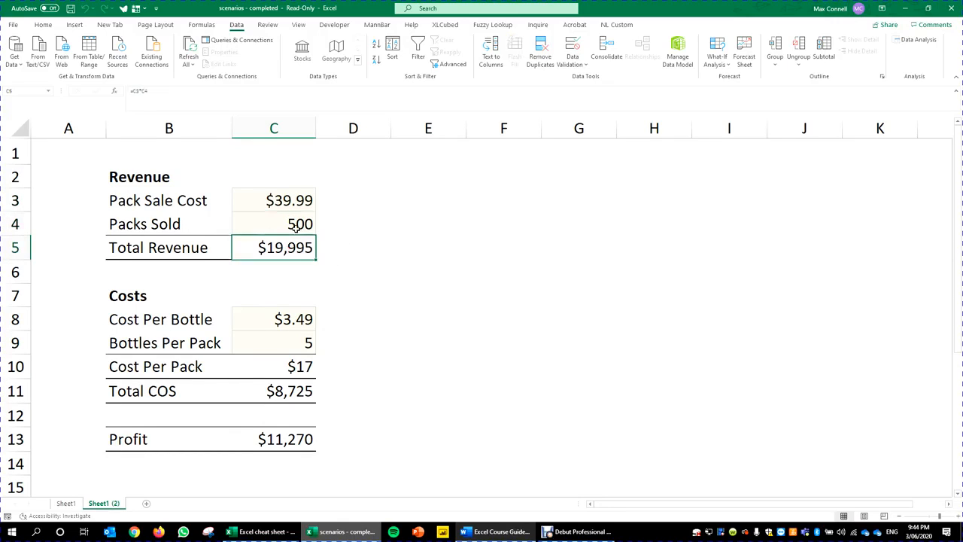
pyautogui.click(255, 333)
pyautogui.click(199, 320)
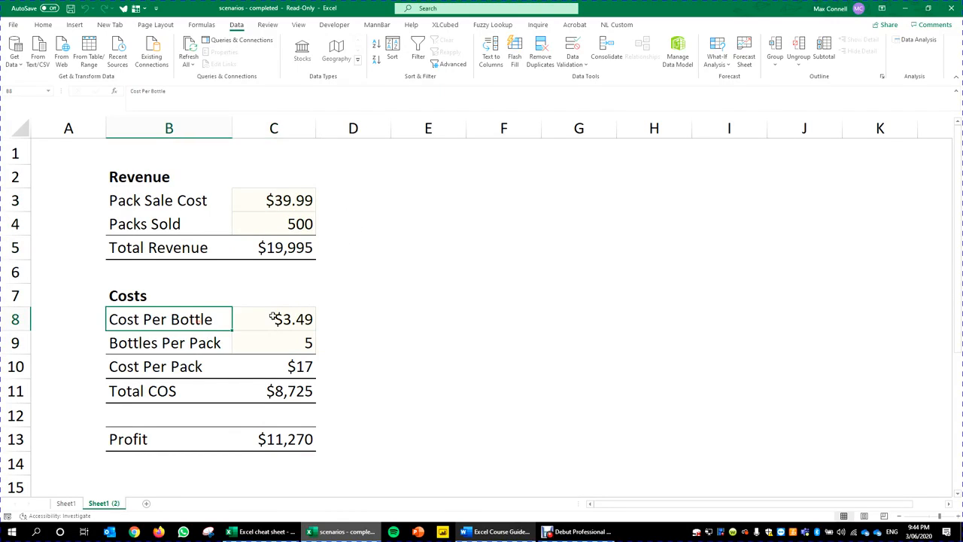
pyautogui.click(282, 318)
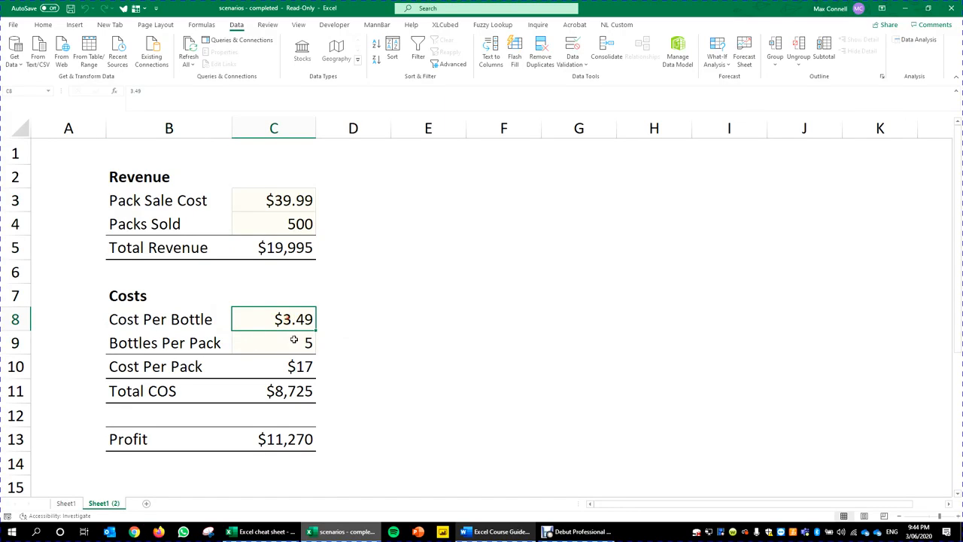
pyautogui.click(287, 343)
pyautogui.click(292, 369)
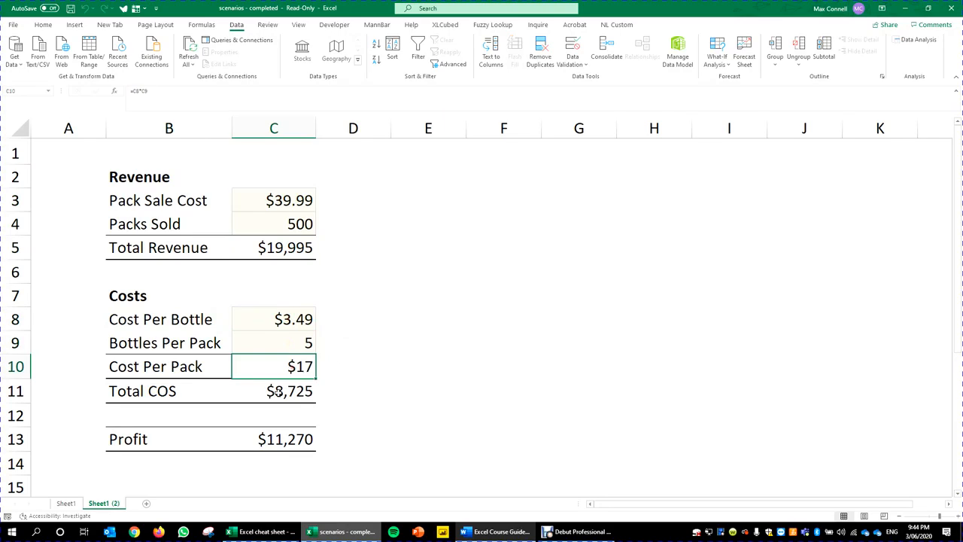
pyautogui.click(308, 387)
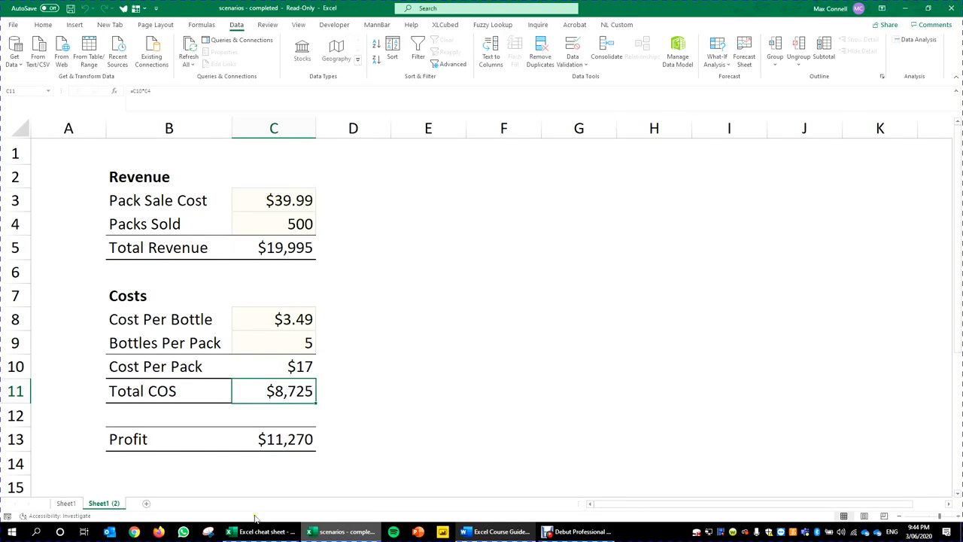
pyautogui.click(277, 444)
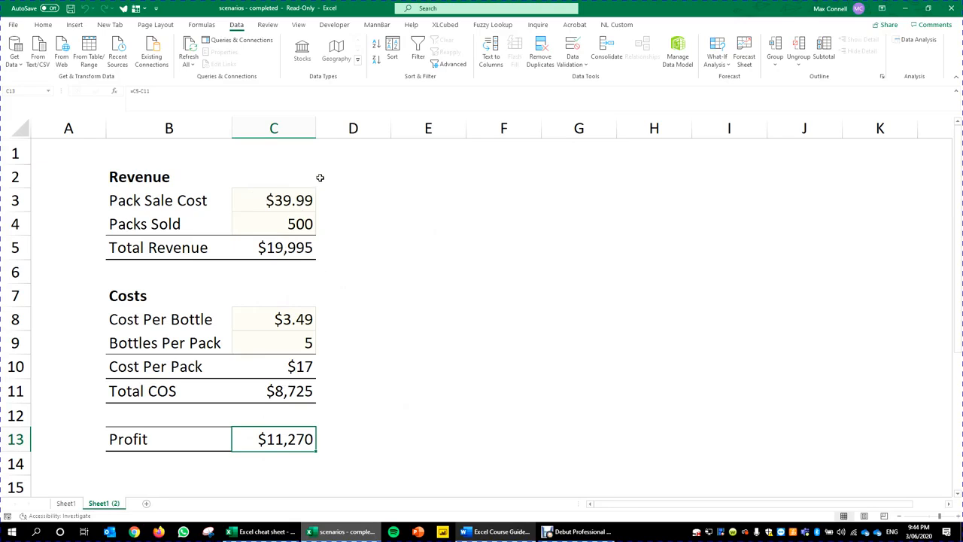
# Review how Profit in C13 depends on the pack sale cost, packs sold and cost per bottle inputs
pyautogui.click(270, 206)
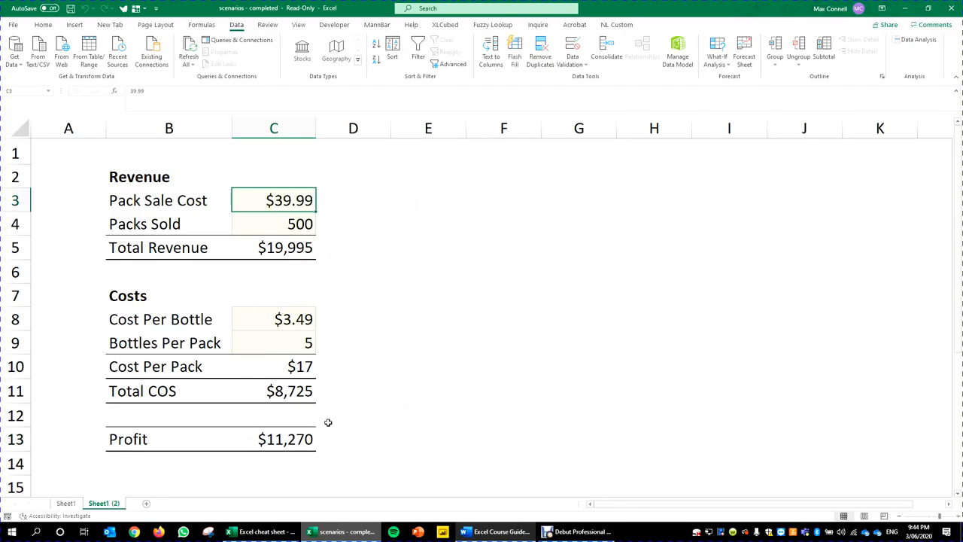
pyautogui.click(304, 443)
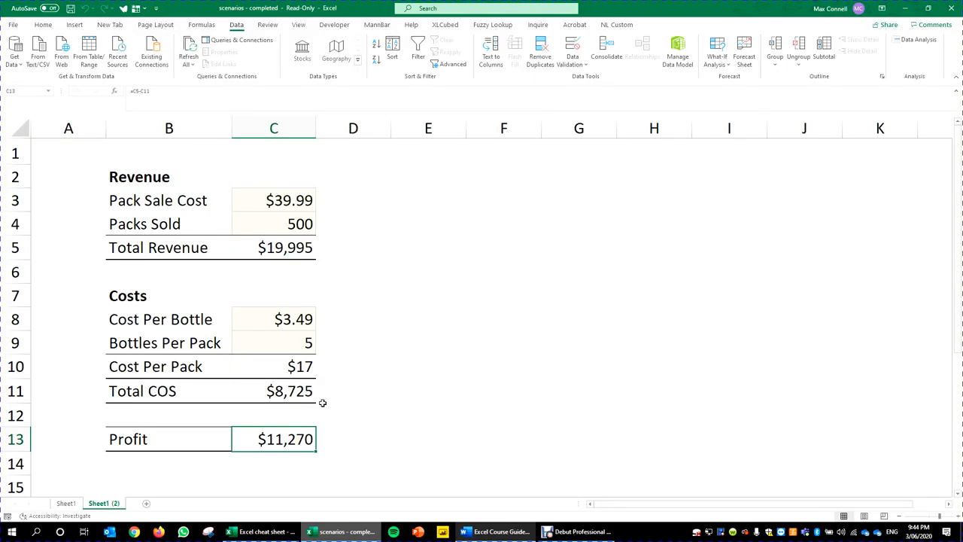
pyautogui.click(724, 58)
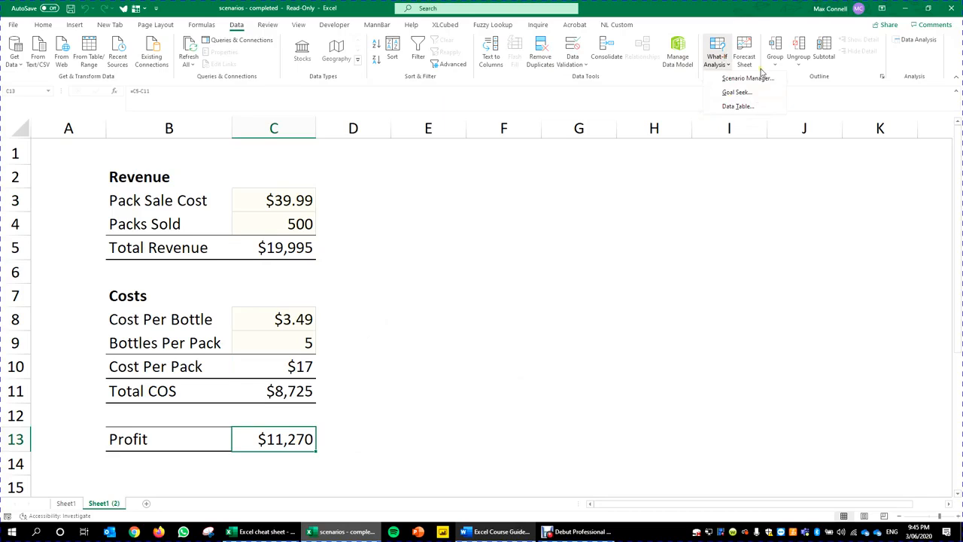
pyautogui.click(343, 311)
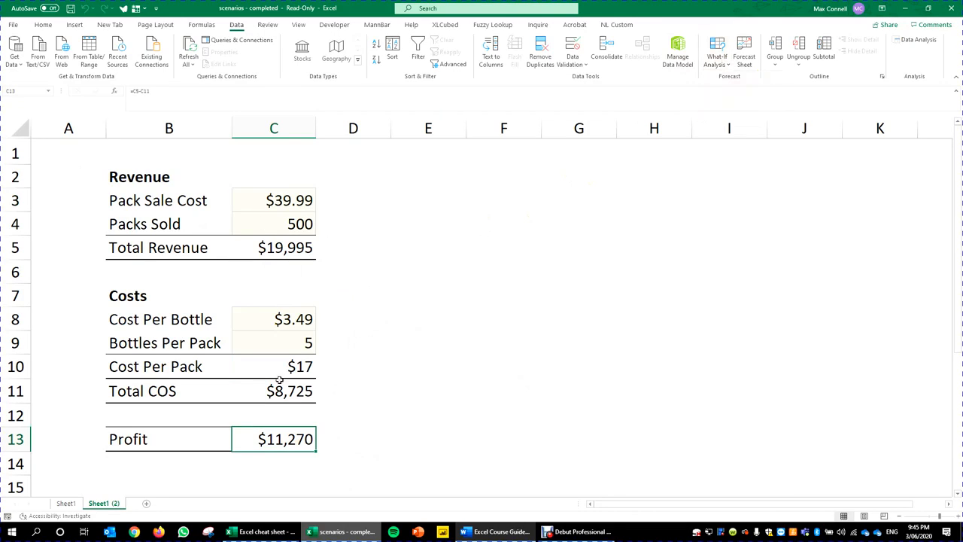
pyautogui.click(297, 239)
pyautogui.click(301, 224)
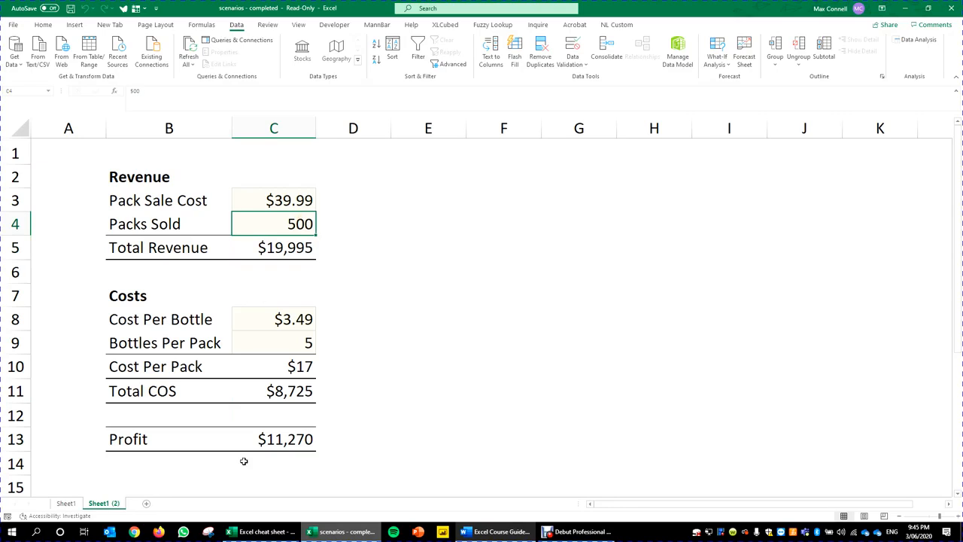
pyautogui.click(312, 445)
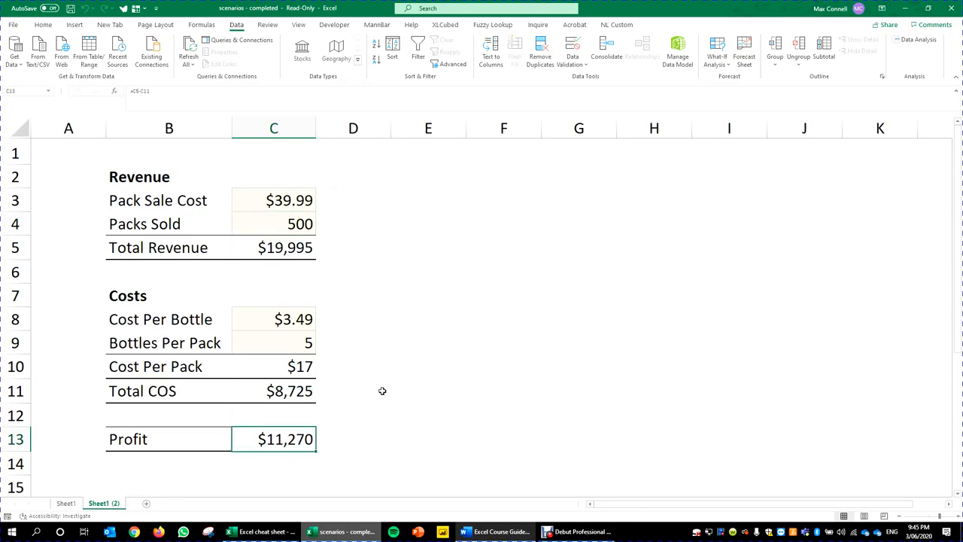
pyautogui.click(294, 210)
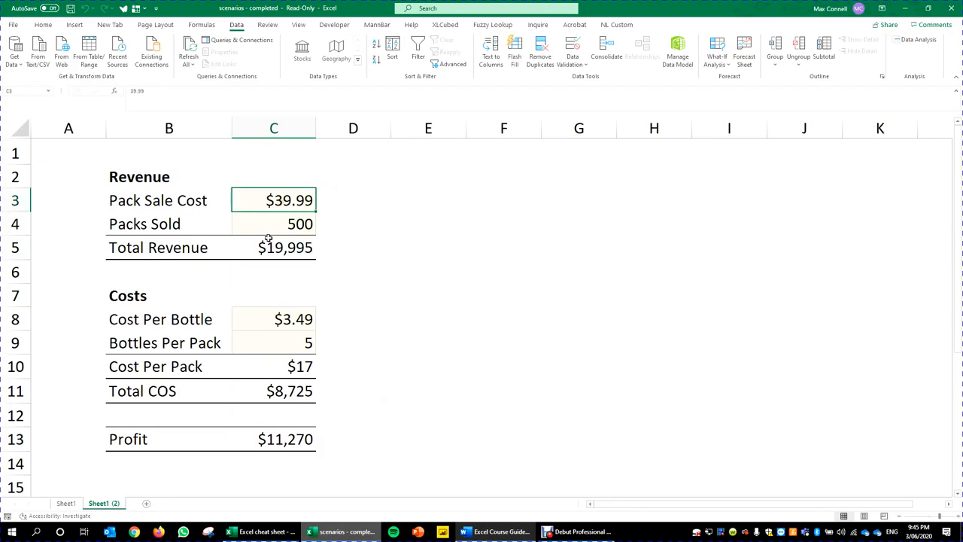
pyautogui.click(269, 239)
pyautogui.click(278, 203)
pyautogui.click(265, 223)
pyautogui.click(280, 320)
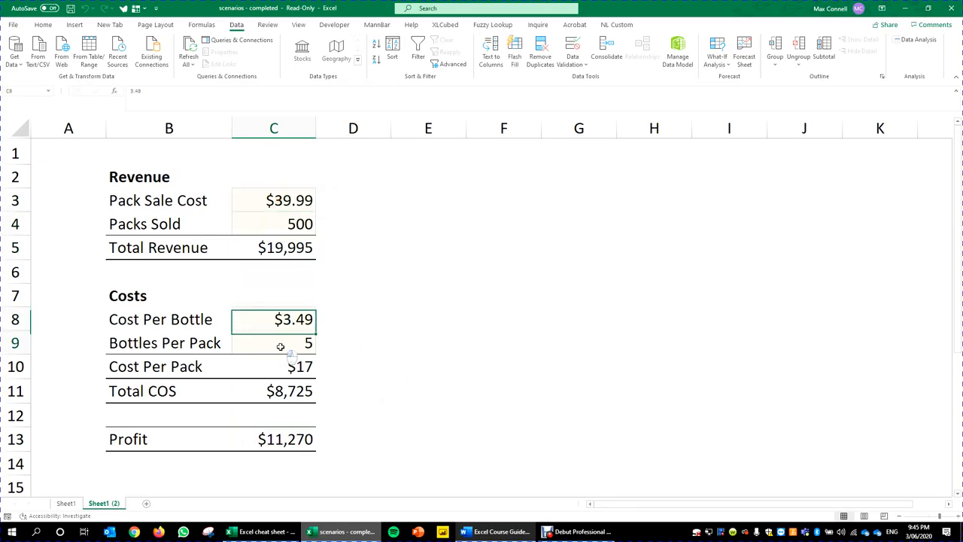
pyautogui.click(301, 298)
# Test Packs Sold values of 600, 900, 870 and 880 in C4 to approach a $20,000 Profit
pyautogui.click(303, 195)
pyautogui.click(297, 224)
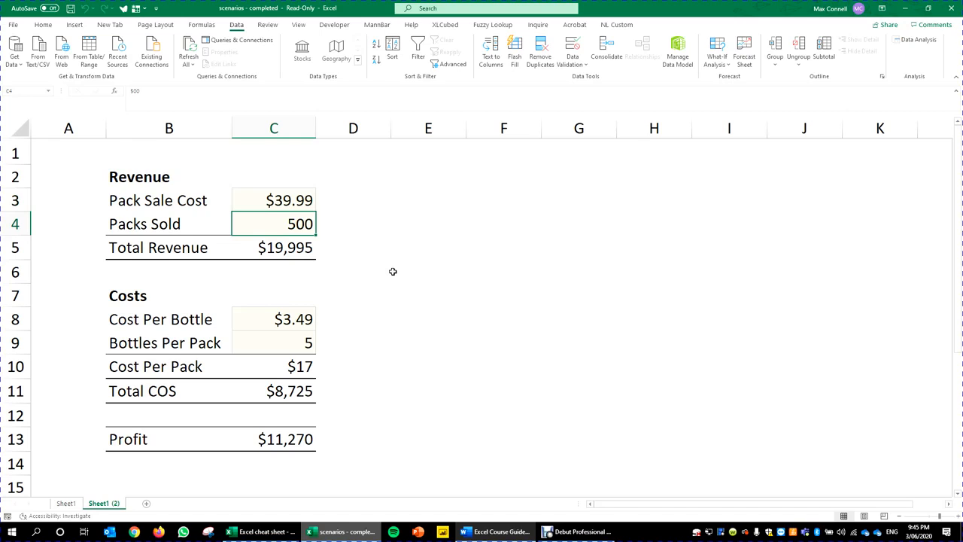
pyautogui.write('600')
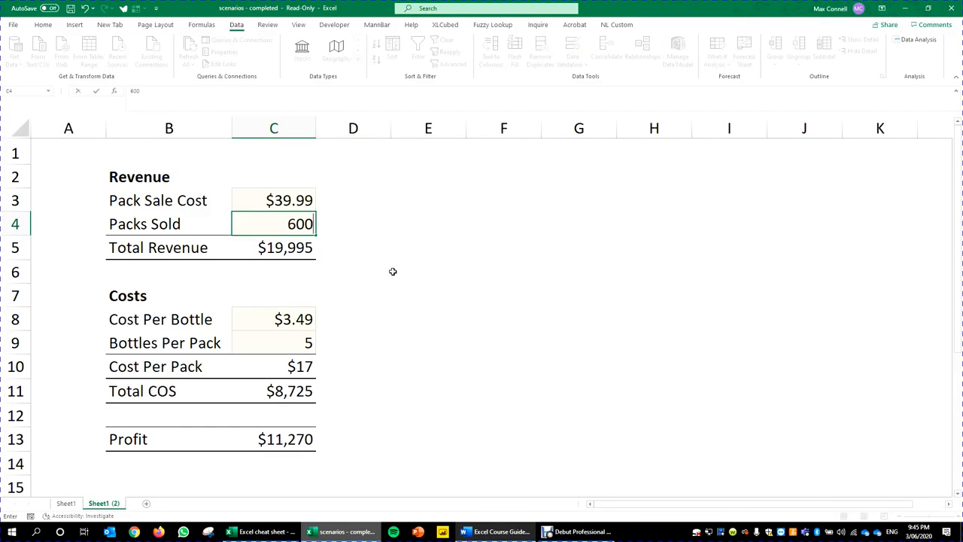
pyautogui.hotkey('ctrl', 'Return')
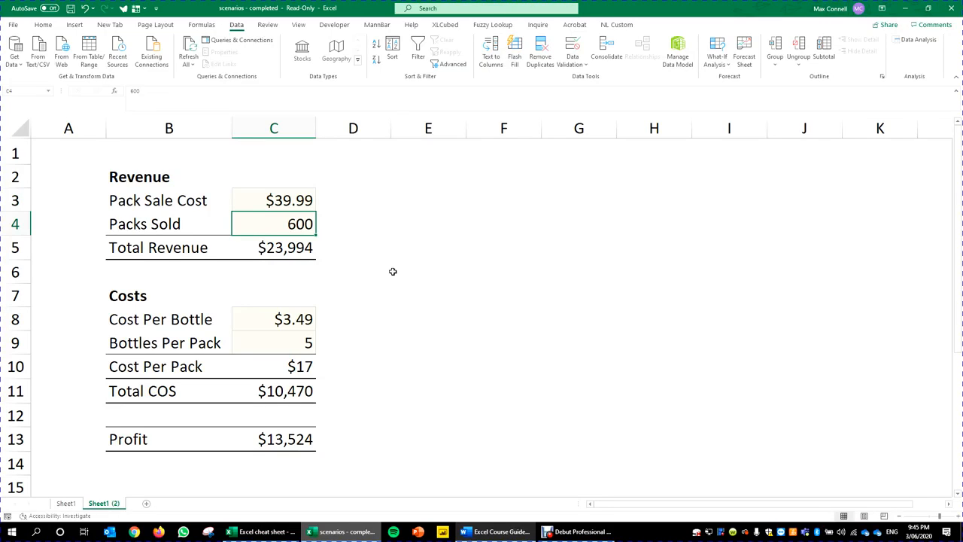
pyautogui.write('900')
pyautogui.hotkey('ctrl', 'Return')
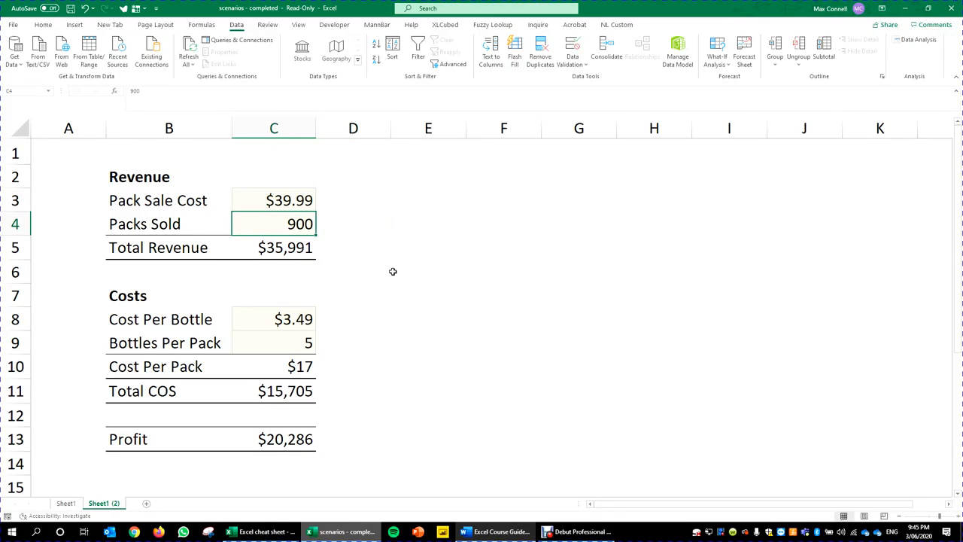
pyautogui.write('870')
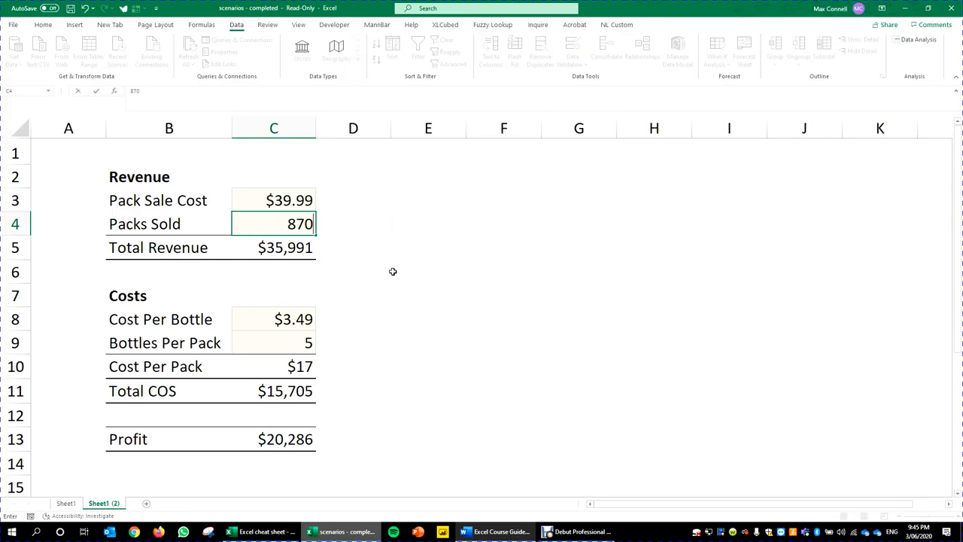
pyautogui.hotkey('ctrl', 'Return')
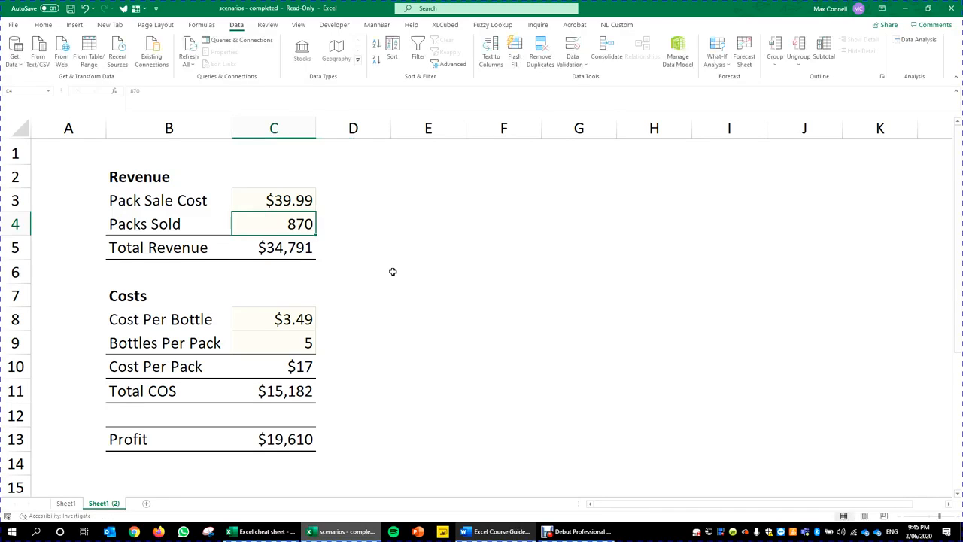
pyautogui.write('880')
pyautogui.hotkey('ctrl', 'Return')
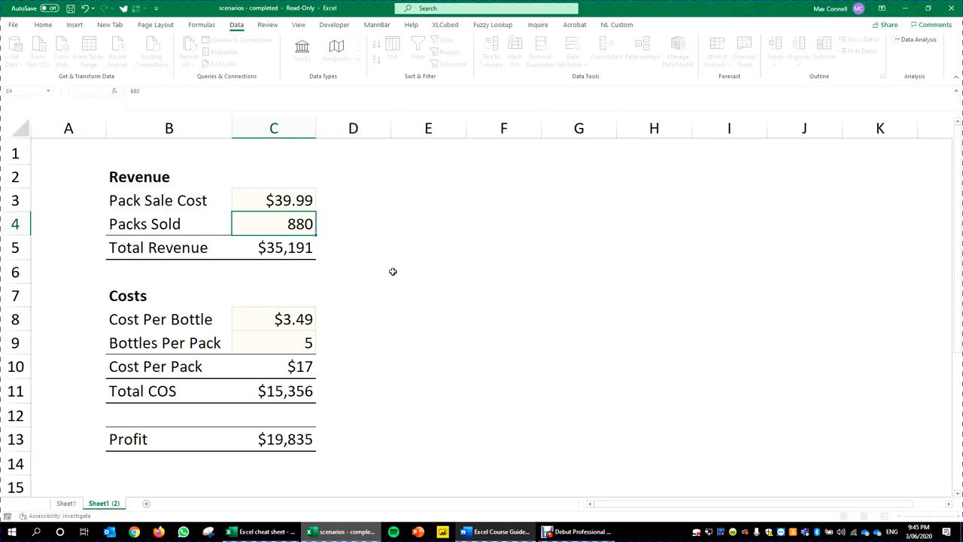
# Clear the Packs Sold cell C4 and set it to 100
pyautogui.press('Delete')
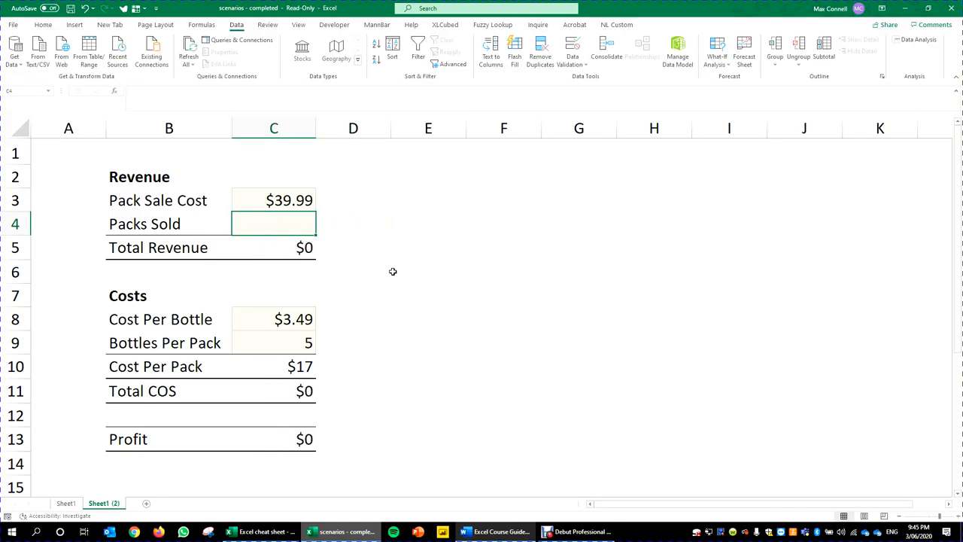
pyautogui.write('100')
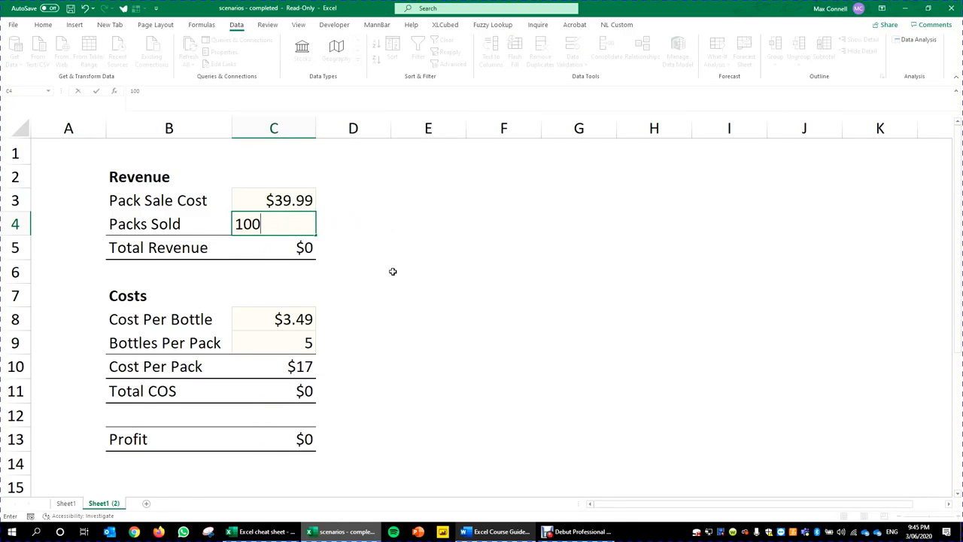
pyautogui.click(465, 244)
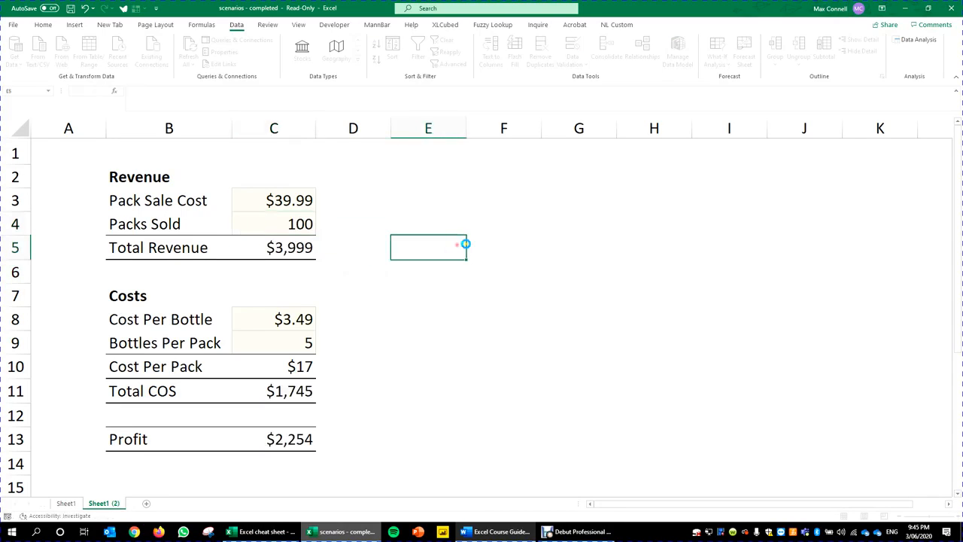
pyautogui.click(286, 219)
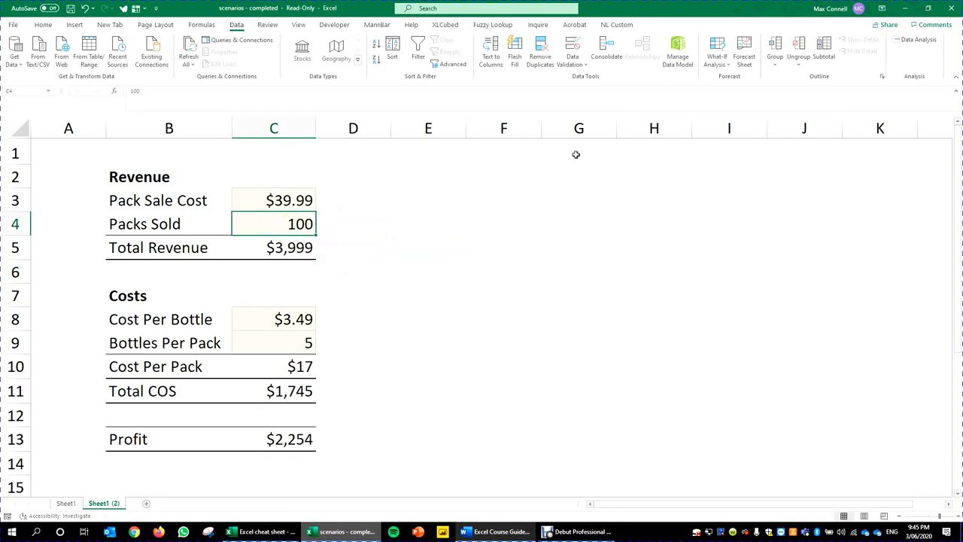
# Start a Goal Seek with the Profit cell C13 as the cell to set
pyautogui.click(713, 60)
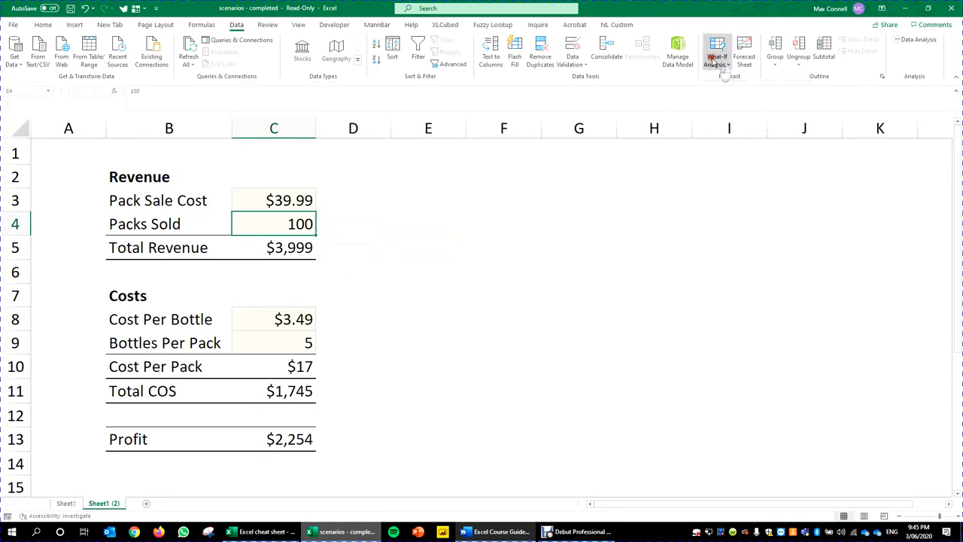
pyautogui.click(753, 94)
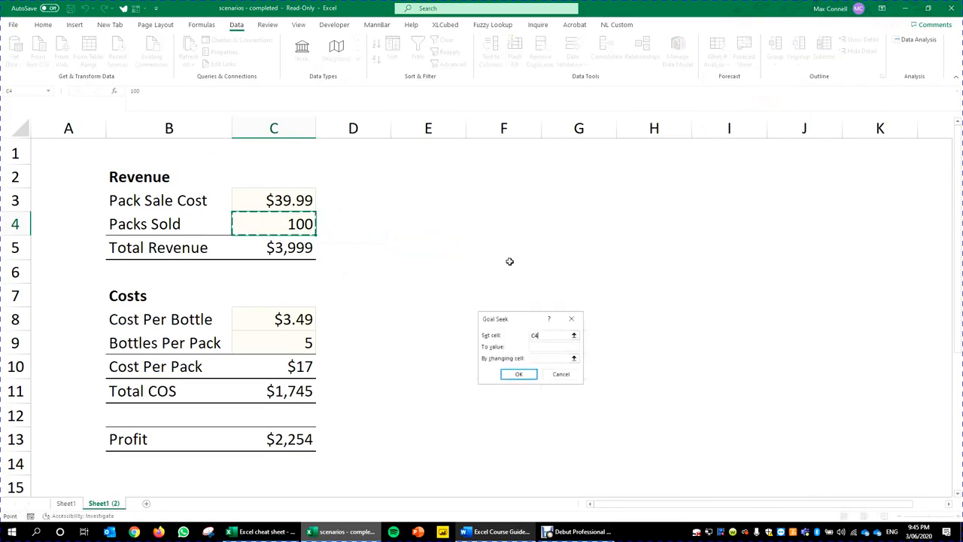
pyautogui.moveTo(507, 323); pyautogui.dragTo(444, 208)
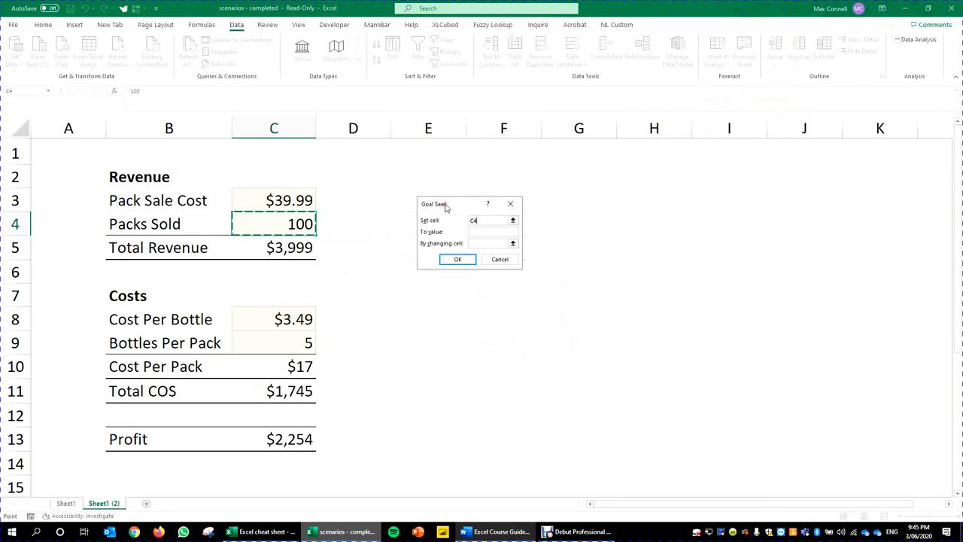
pyautogui.click(508, 230)
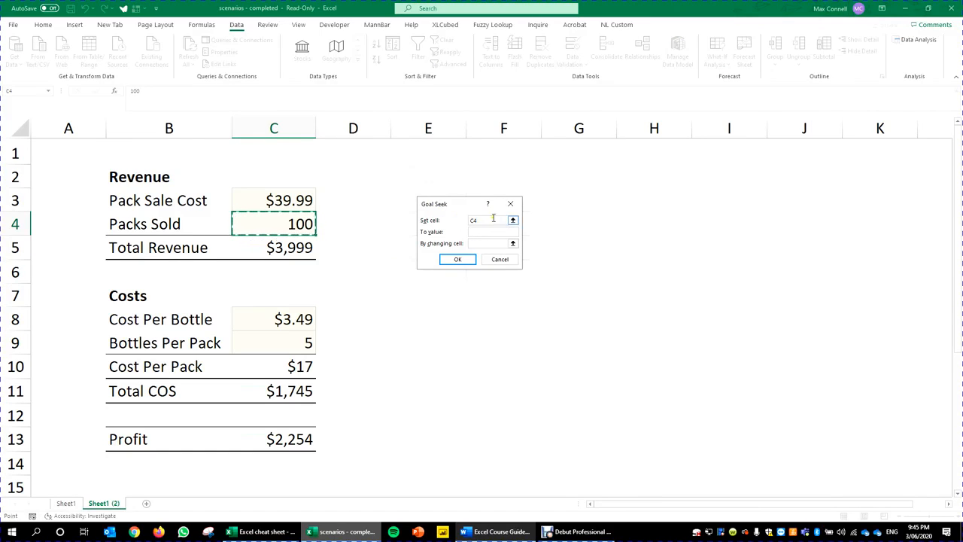
pyautogui.click(489, 220)
pyautogui.click(491, 220)
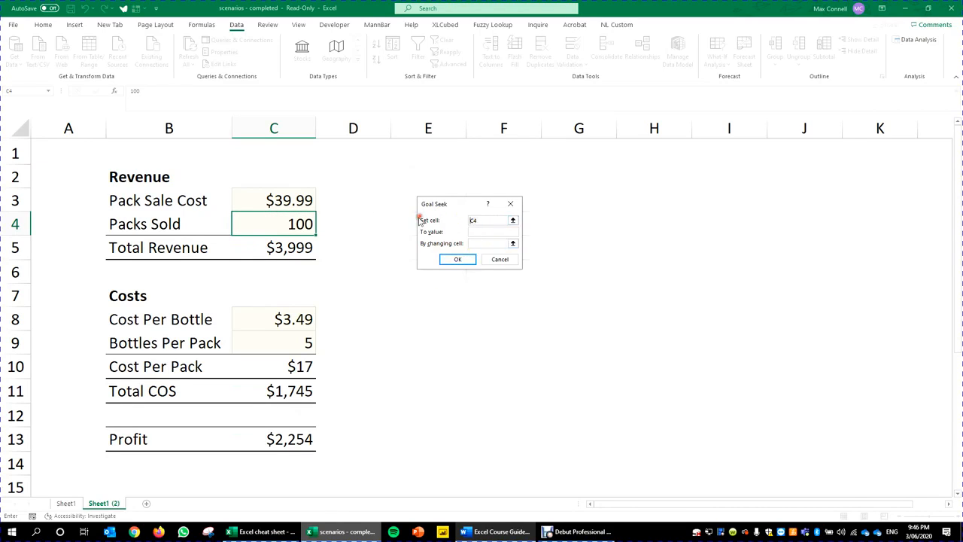
pyautogui.click(275, 439)
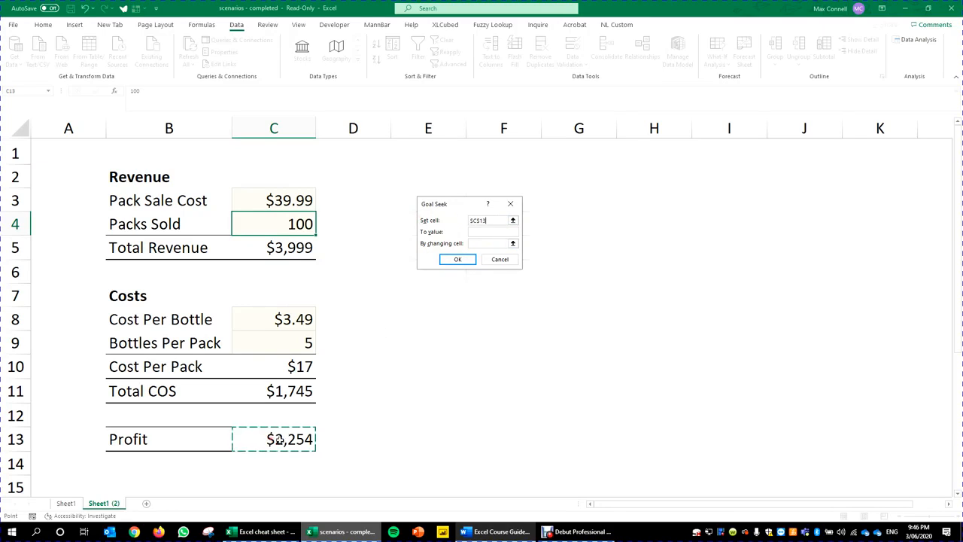
# Run the Goal Seek to a value of 20000 by changing Packs Sold in C4, and keep the solution
pyautogui.click(488, 232)
pyautogui.write('20000')
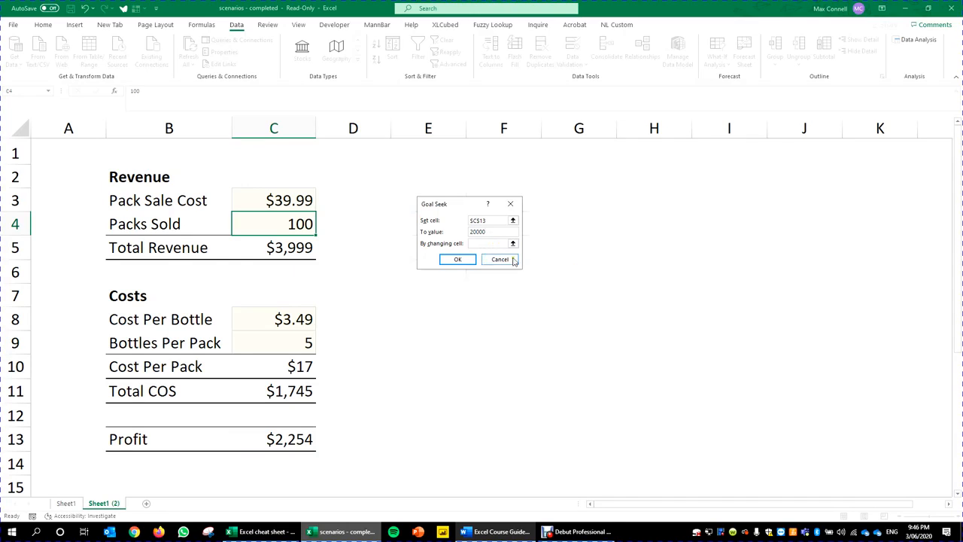
pyautogui.click(489, 243)
pyautogui.click(287, 224)
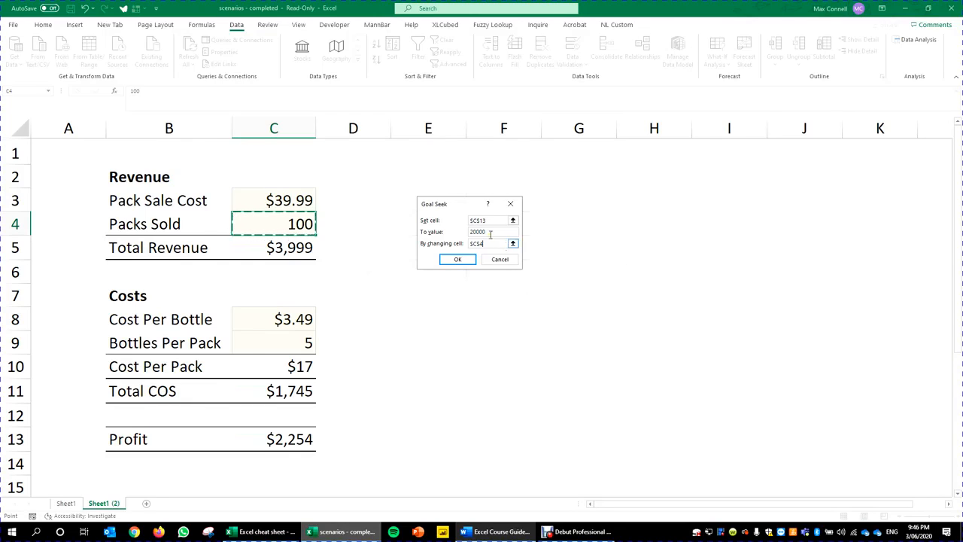
pyautogui.press('Return')
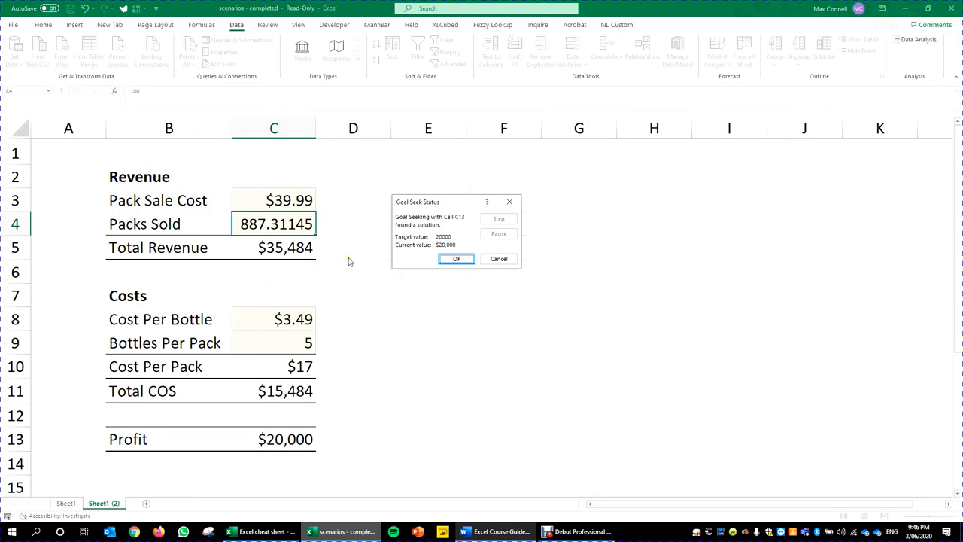
pyautogui.click(457, 259)
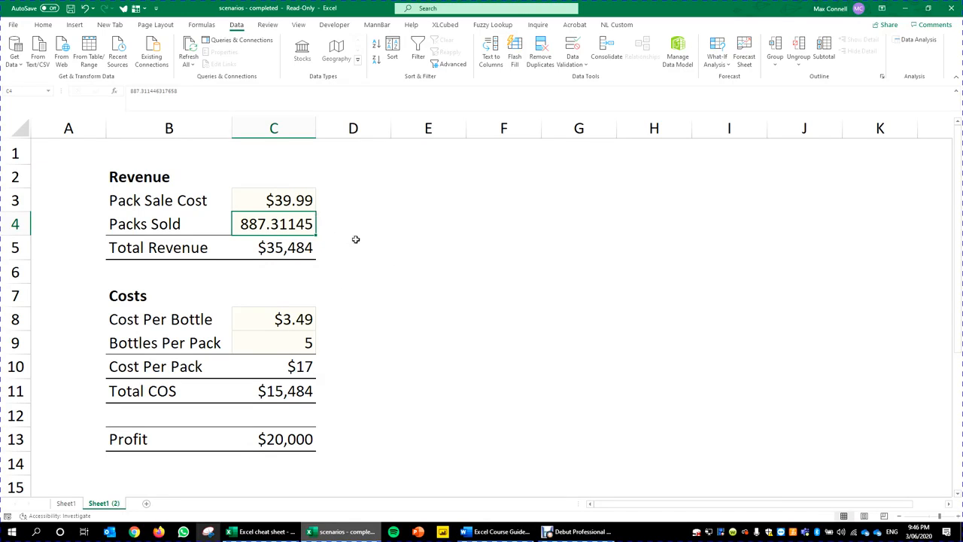
# Set Packs Sold in C4 to 200
pyautogui.click(404, 324)
pyautogui.click(304, 224)
pyautogui.write('1')
pyautogui.press('BackSpace')
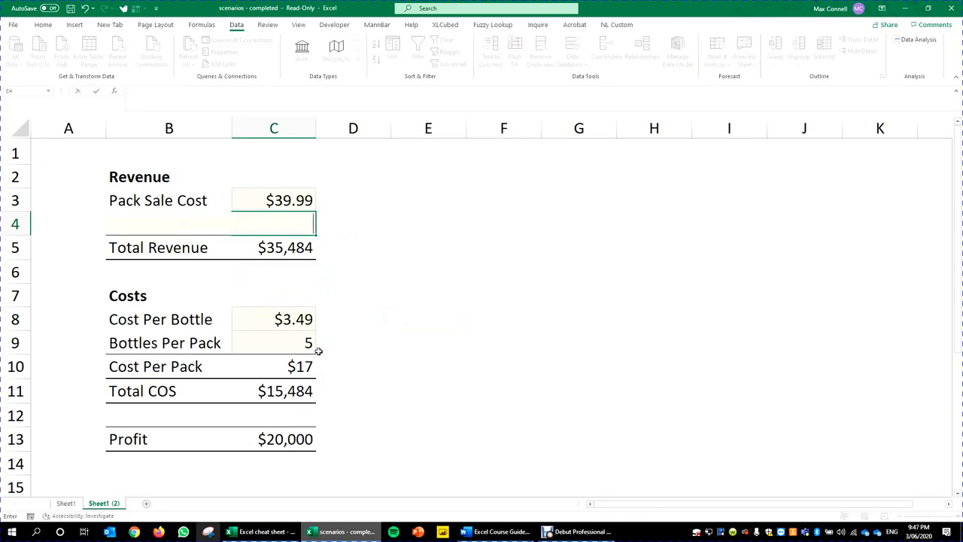
pyautogui.write('200')
pyautogui.hotkey('ctrl', 'Return')
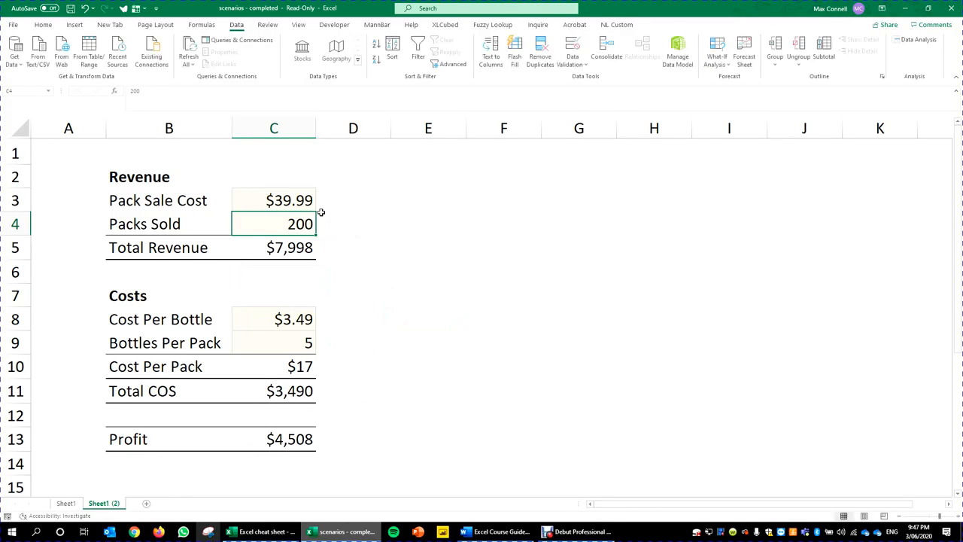
# Start another Goal Seek that again uses the Profit cell C13 as the cell to set
pyautogui.click(286, 210)
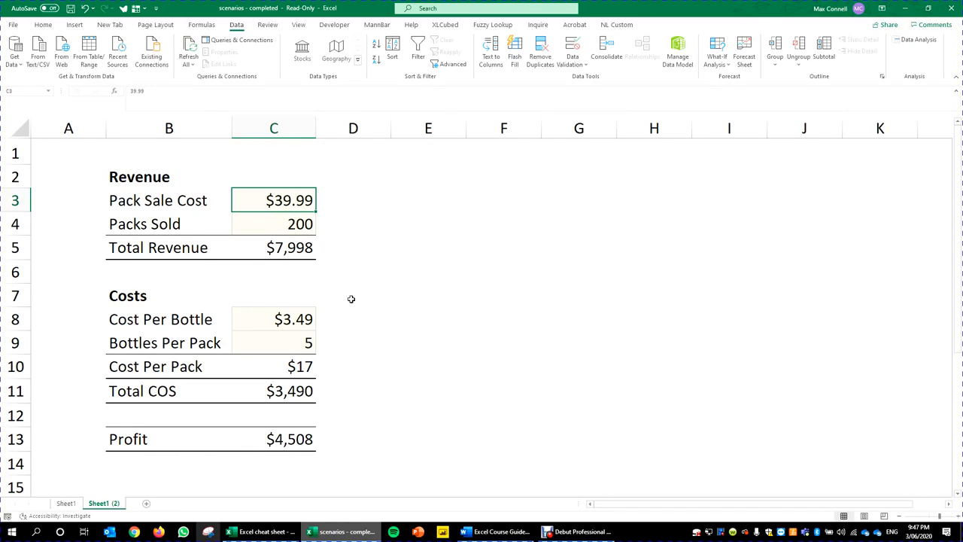
pyautogui.press('Down')
pyautogui.click(308, 440)
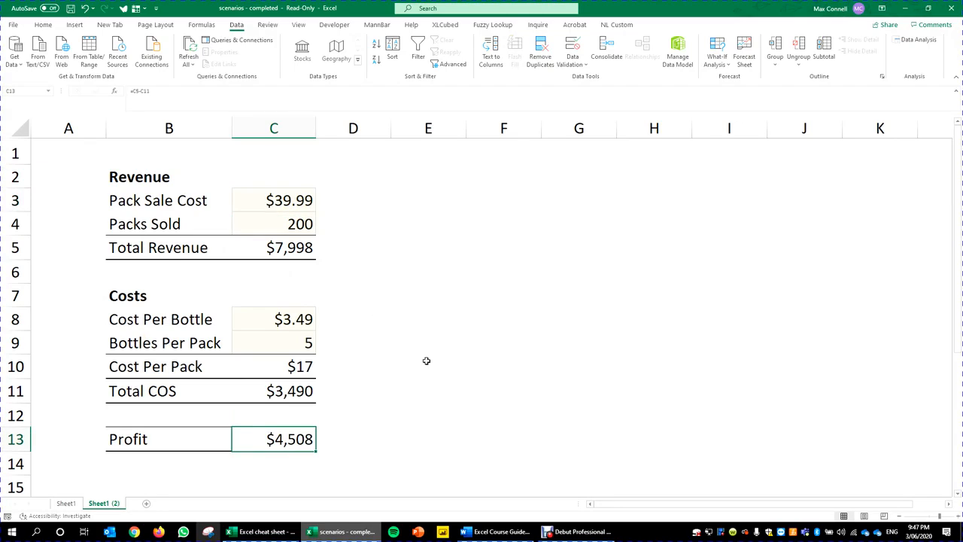
pyautogui.click(425, 335)
pyautogui.click(339, 266)
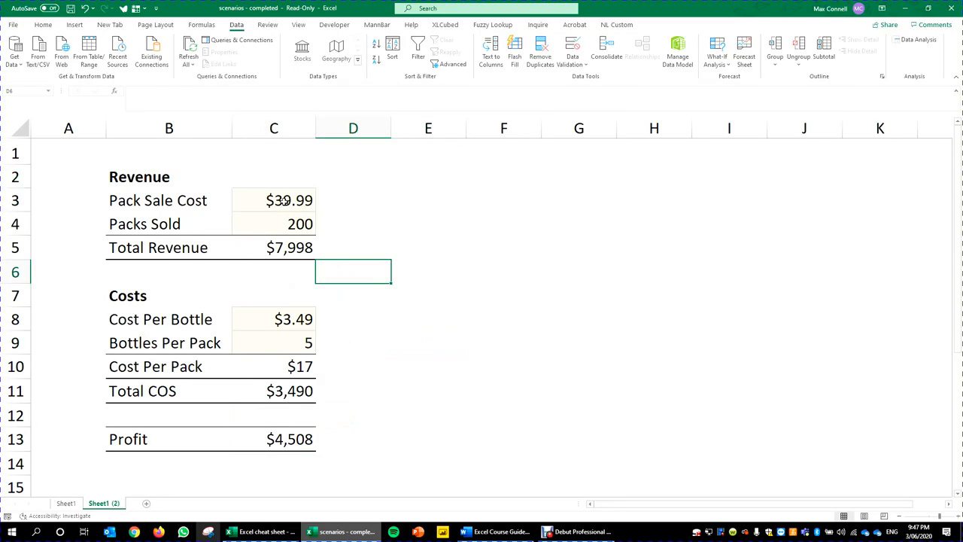
pyautogui.click(293, 210)
pyautogui.click(717, 60)
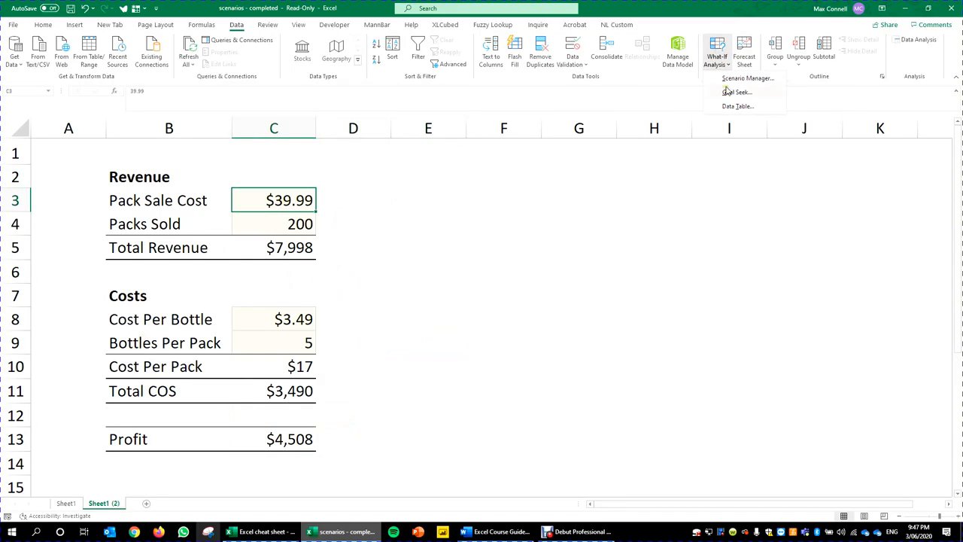
pyautogui.click(738, 96)
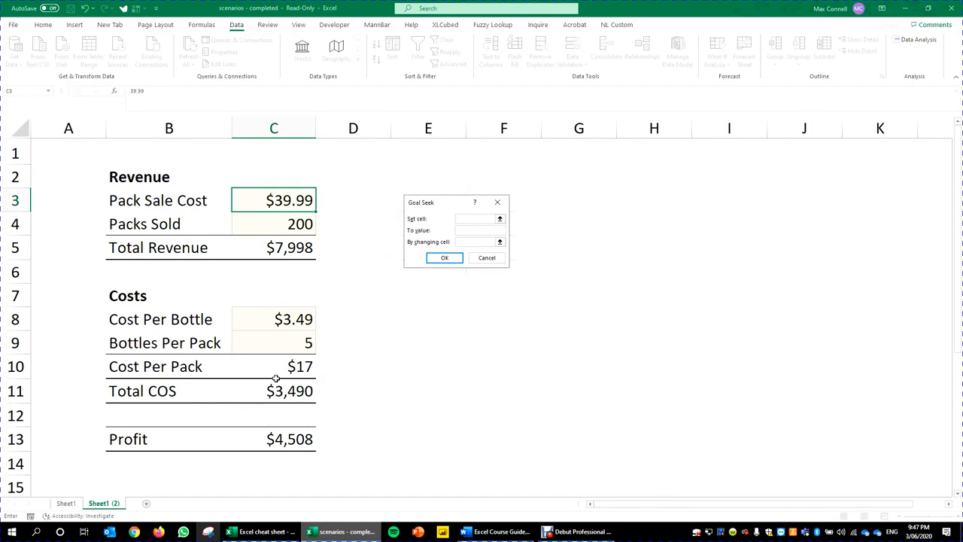
pyautogui.click(296, 439)
# Seek a Profit of 20000 by changing the Pack Sale Cost in C3, and keep the solution
pyautogui.click(486, 233)
pyautogui.click(466, 242)
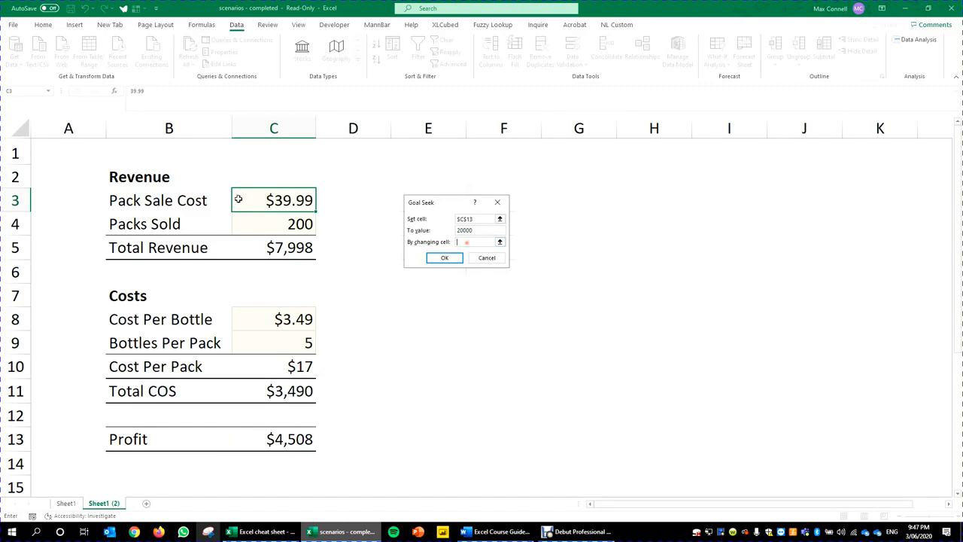
pyautogui.click(272, 198)
pyautogui.click(445, 258)
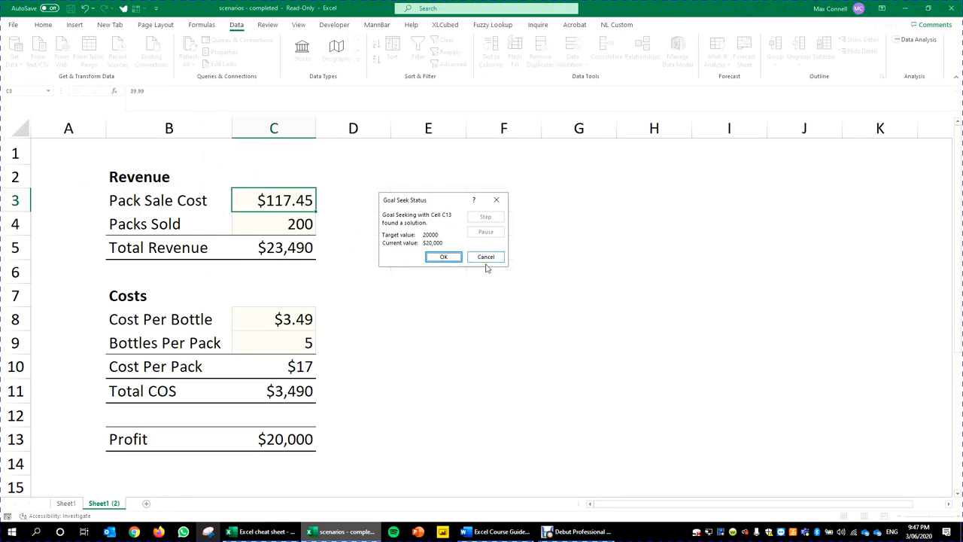
pyautogui.click(443, 257)
# Examine the solved Pack Sale Cost in C3 together with Packs Sold and Profit
pyautogui.click(404, 224)
pyautogui.click(290, 223)
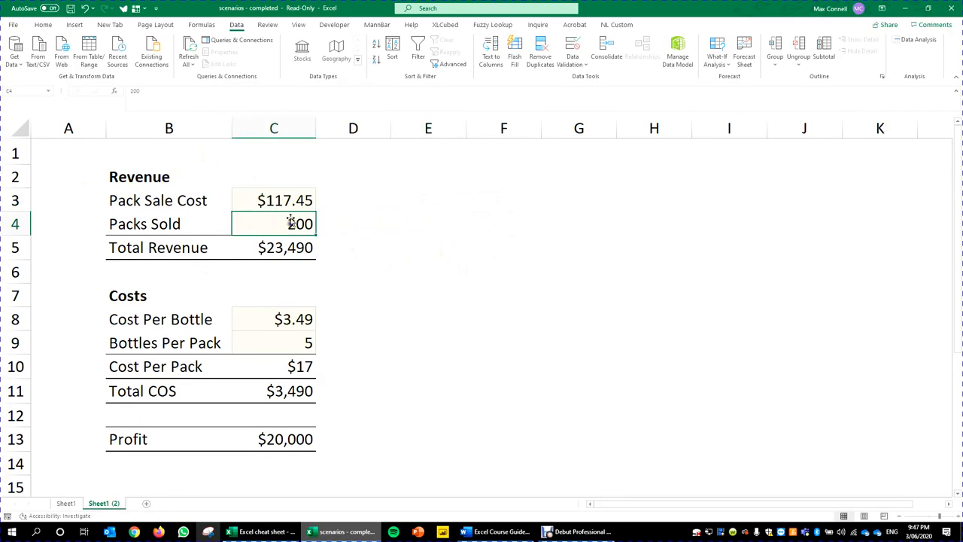
pyautogui.click(298, 201)
pyautogui.click(291, 439)
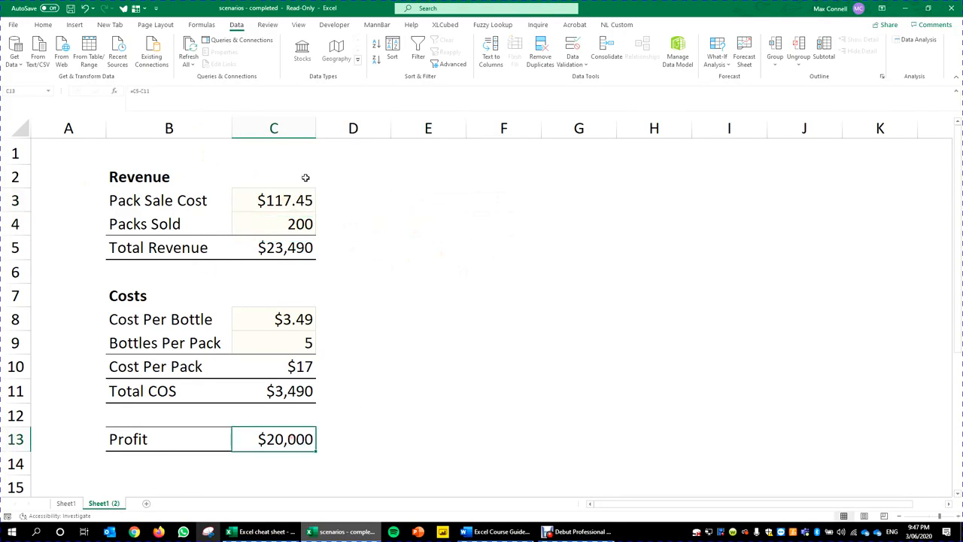
pyautogui.click(301, 202)
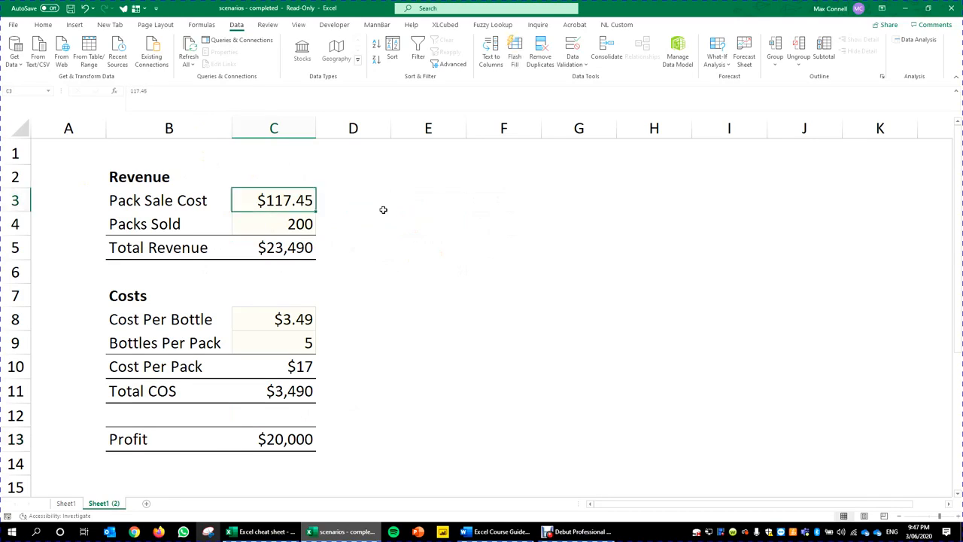
pyautogui.click(384, 210)
pyautogui.click(319, 309)
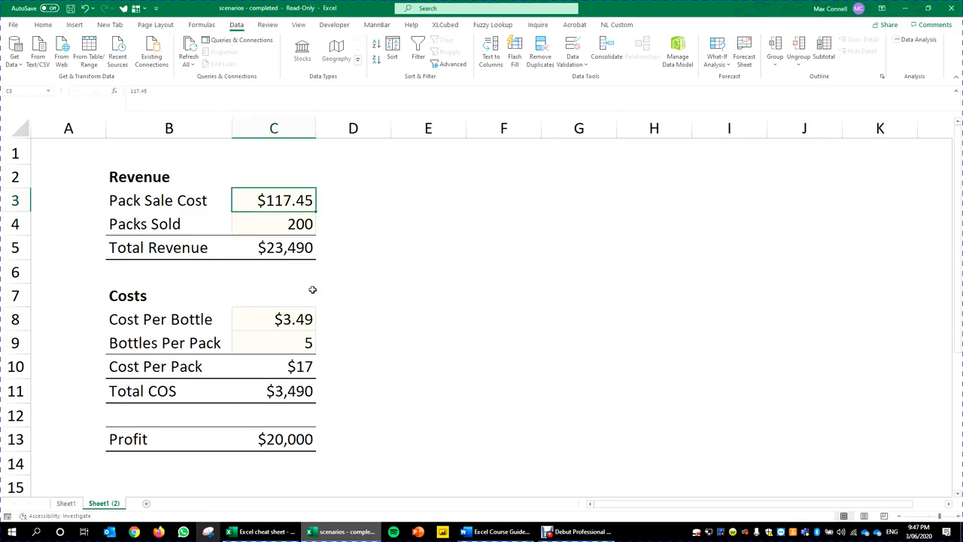
pyautogui.click(364, 183)
pyautogui.click(292, 206)
pyautogui.click(341, 199)
pyautogui.click(267, 199)
# Calculate 70% of the Pack Sale Cost in D3 with the formula =0.7*C3
pyautogui.click(364, 208)
pyautogui.write('=')
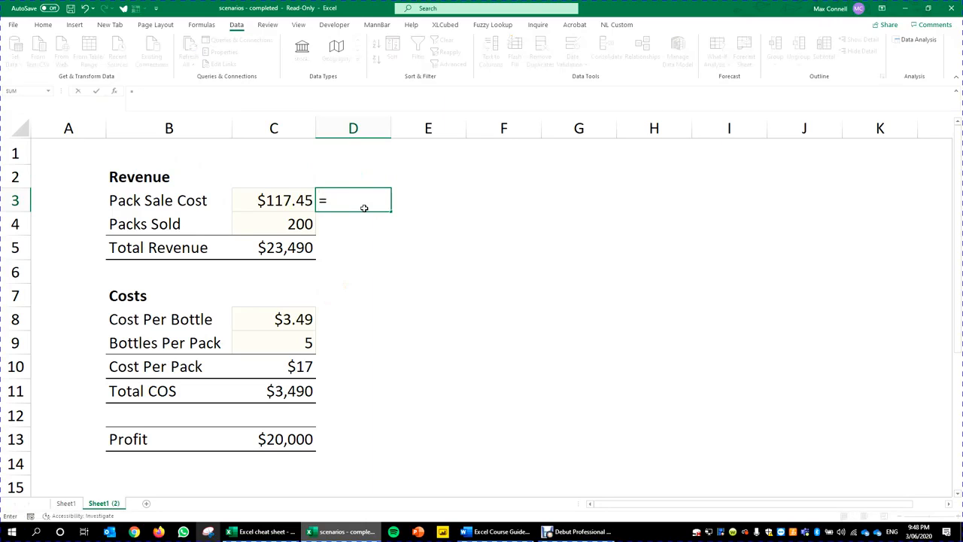
pyautogui.write('0')
pyautogui.press('BackSpace')
pyautogui.write('0.7')
pyautogui.hotkey('ctrl', 'Return')
pyautogui.press('Left')
pyautogui.press('Right')
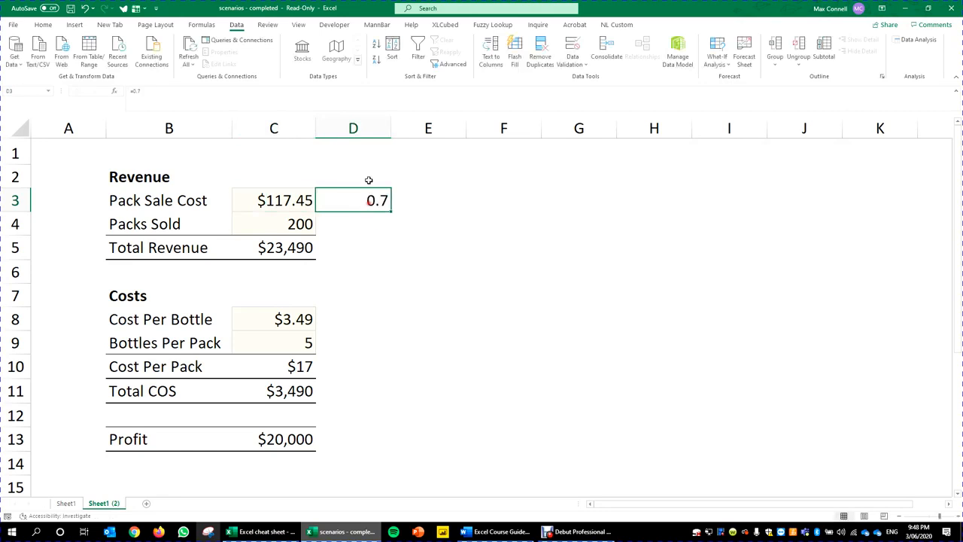
pyautogui.press('F2')
pyautogui.write('*')
pyautogui.click(291, 201)
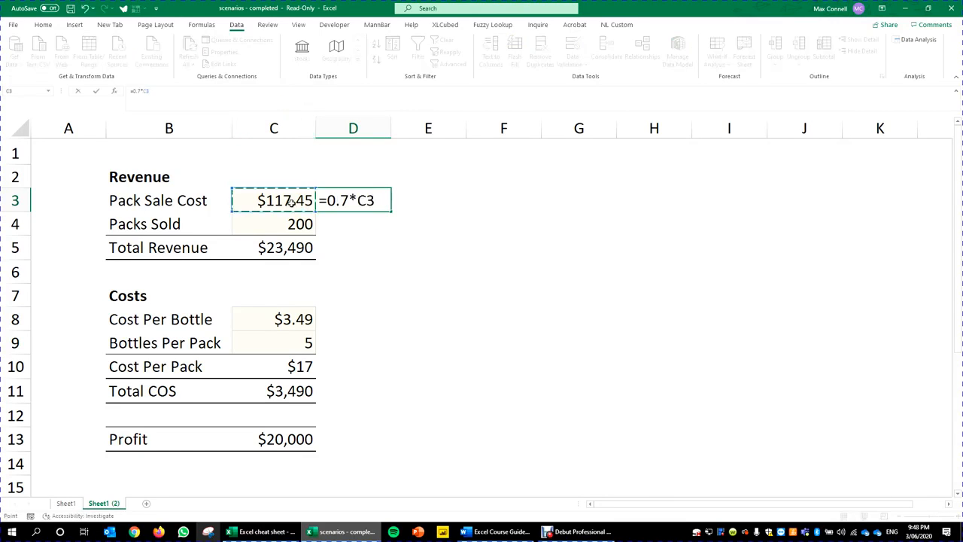
pyautogui.hotkey('ctrl', 'Return')
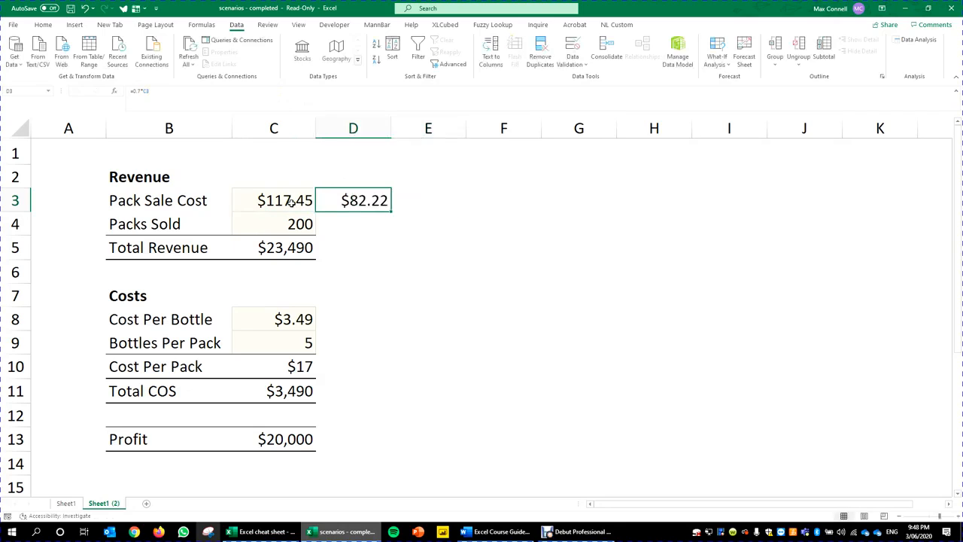
# Paste the calculated amount from D3 over the Pack Sale Cost in C3 as a value only, and clear D3
pyautogui.hotkey('ctrl', 'c')
pyautogui.press('Left')
pyautogui.hotkey('ctrl', 'alt', 'v')
pyautogui.press('Down')
pyautogui.press('Down')
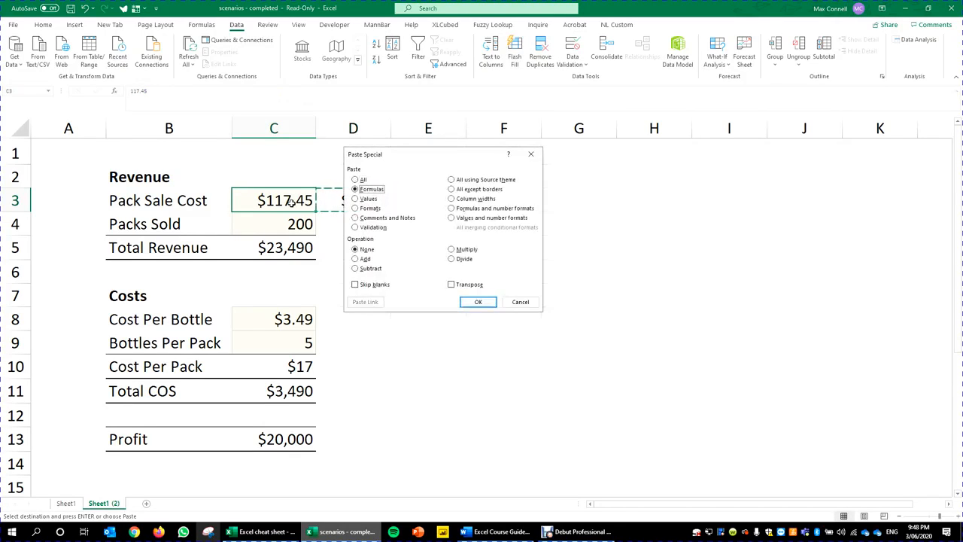
pyautogui.press('Return')
pyautogui.click(364, 200)
pyautogui.press('Delete')
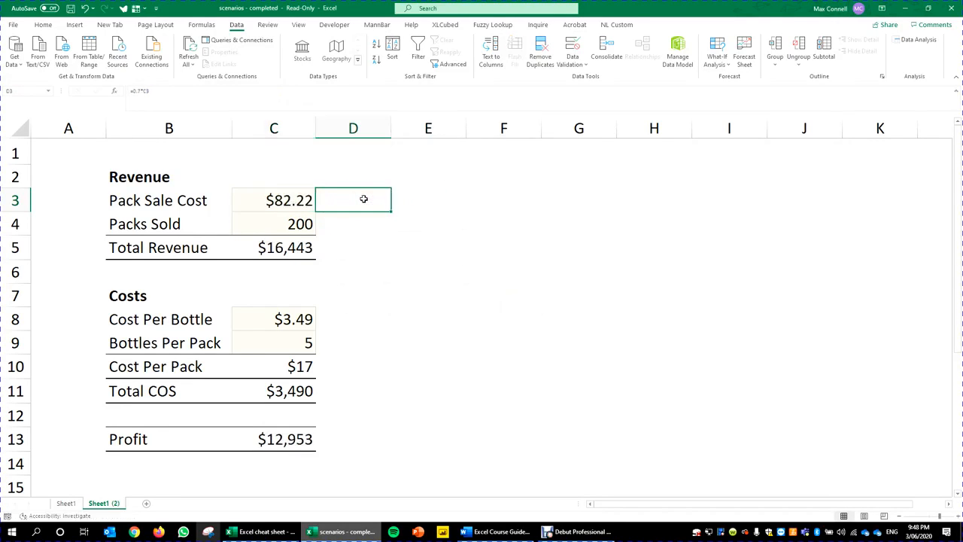
pyautogui.click(391, 343)
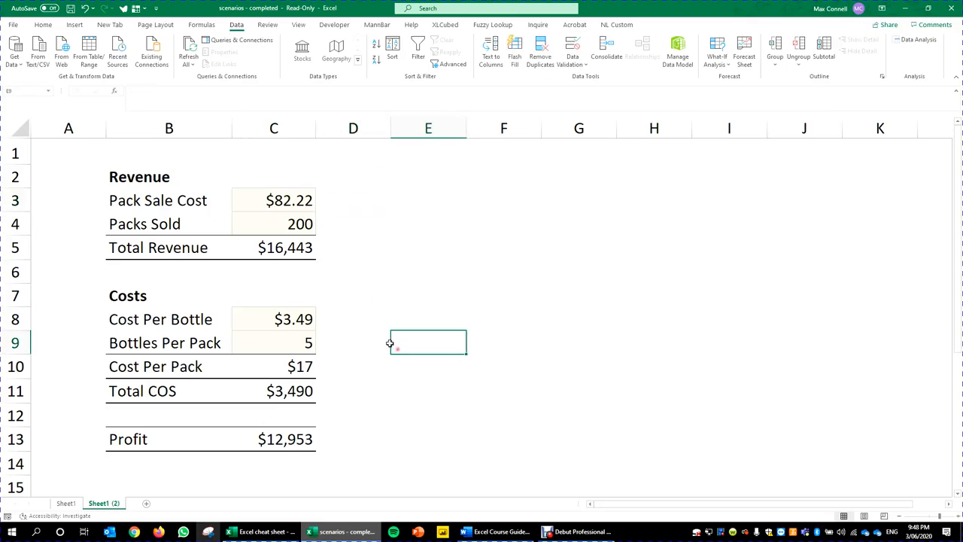
pyautogui.click(295, 350)
pyautogui.click(404, 322)
pyautogui.click(281, 337)
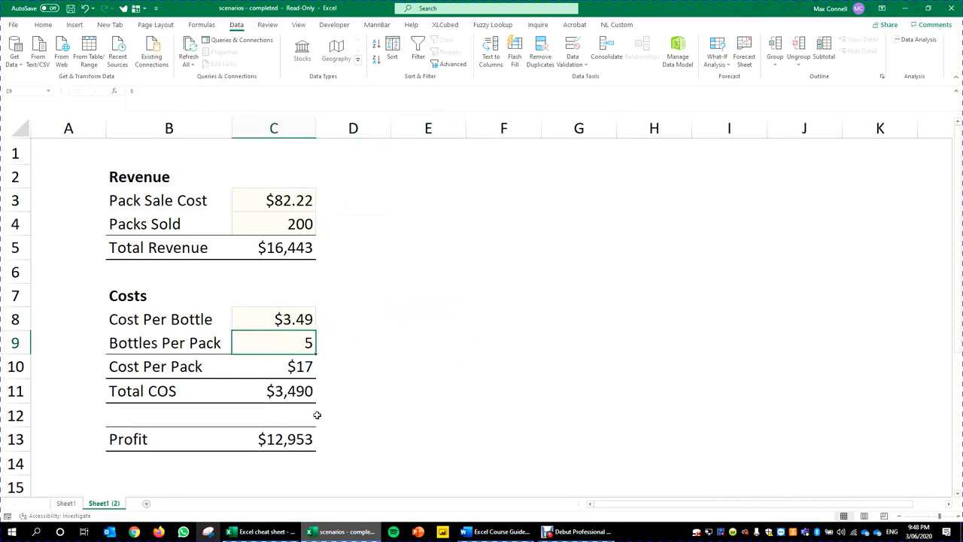
pyautogui.click(275, 432)
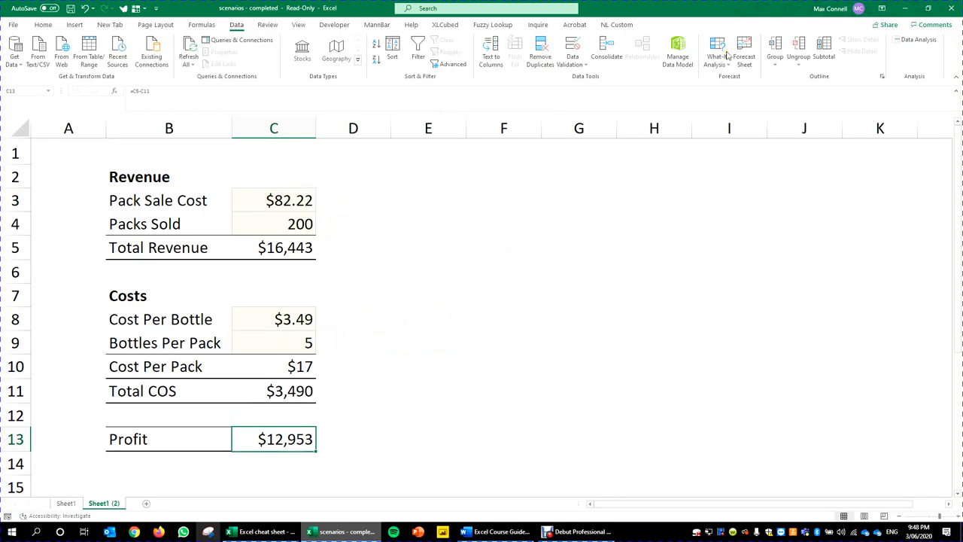
pyautogui.click(404, 297)
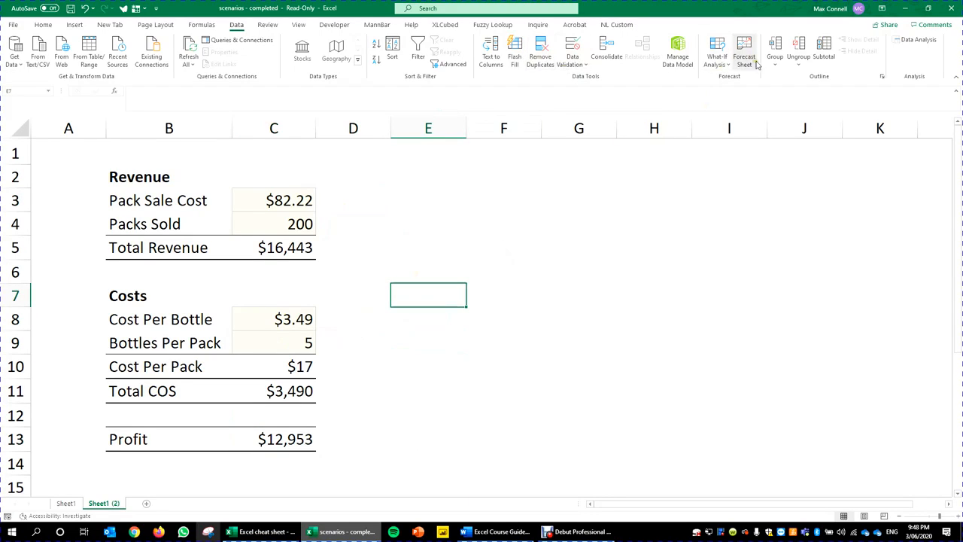
# Run Goal Seek to bring the Profit in C13 to 20000 by changing Bottles Per Pack in C9, and accept the solution
pyautogui.click(717, 59)
pyautogui.click(741, 102)
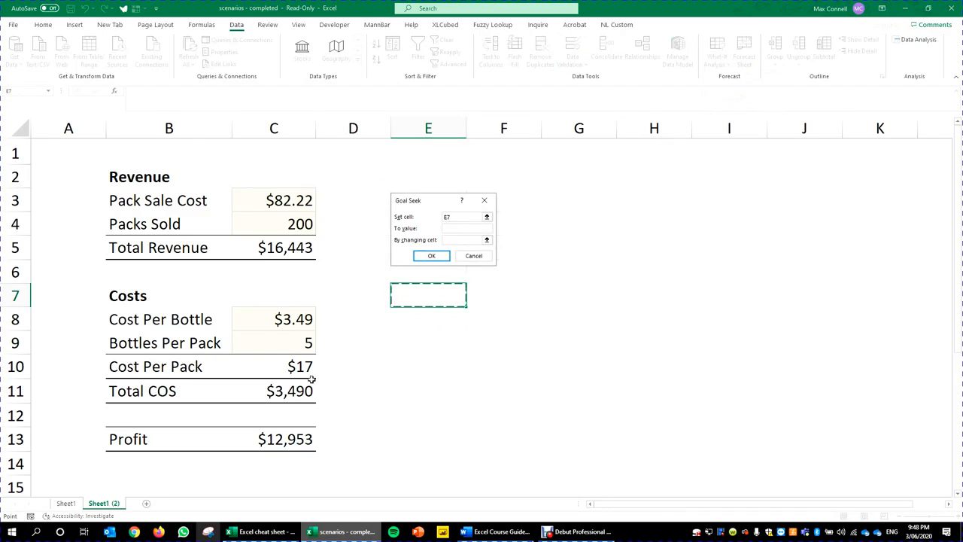
pyautogui.click(299, 340)
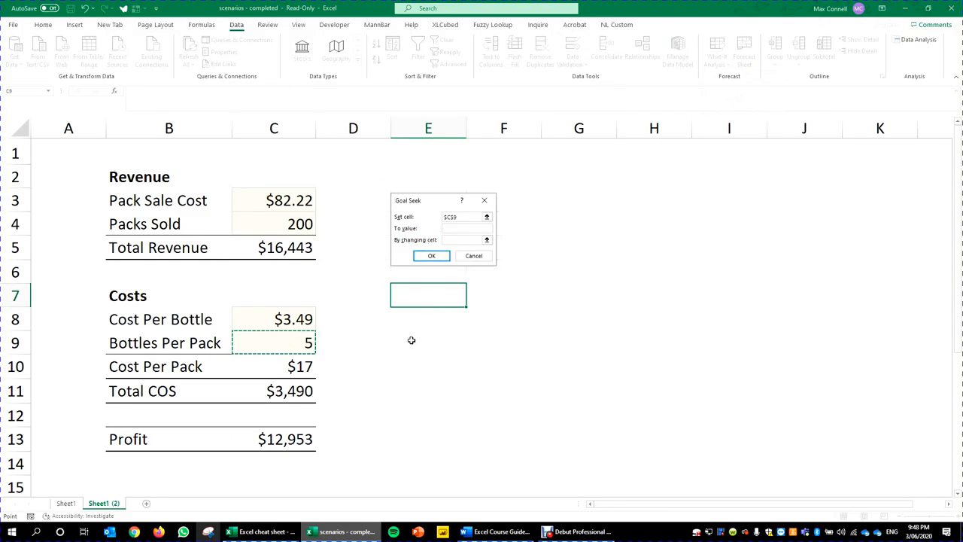
pyautogui.click(461, 229)
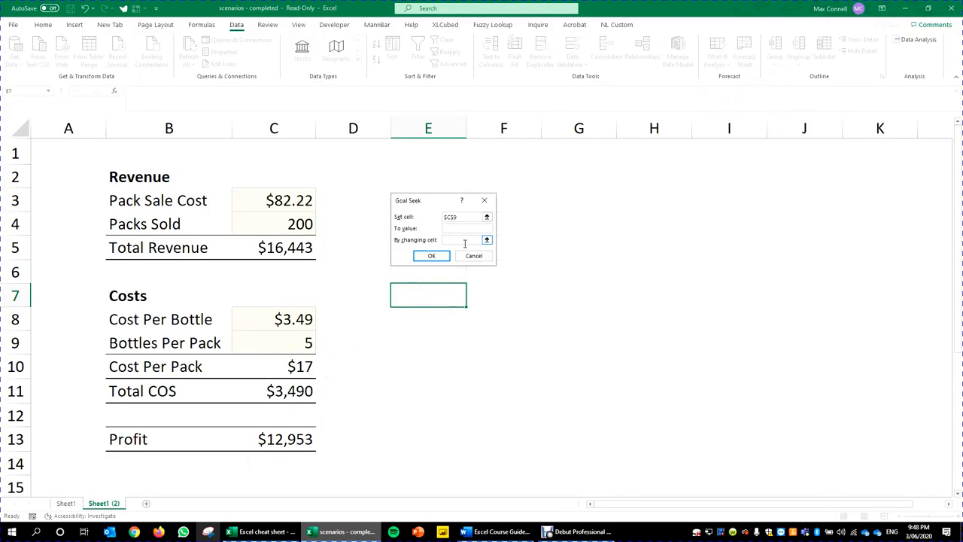
pyautogui.click(395, 219)
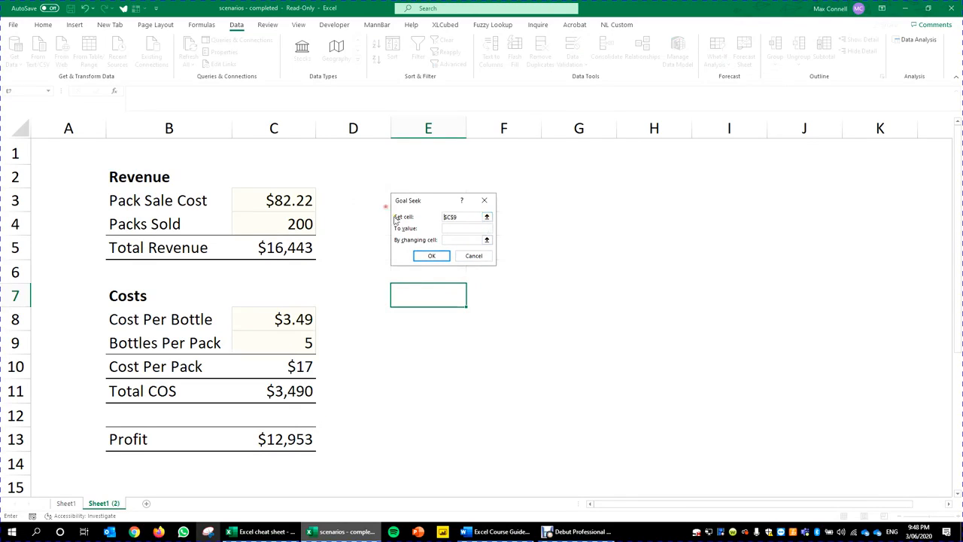
pyautogui.click(255, 448)
pyautogui.click(468, 230)
pyautogui.write('20000')
pyautogui.click(464, 240)
pyautogui.click(274, 346)
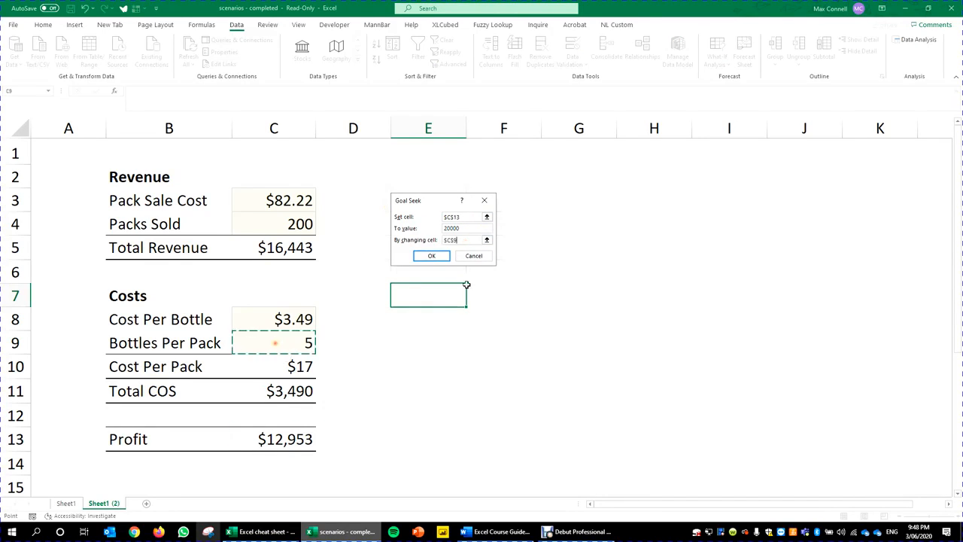
pyautogui.click(433, 258)
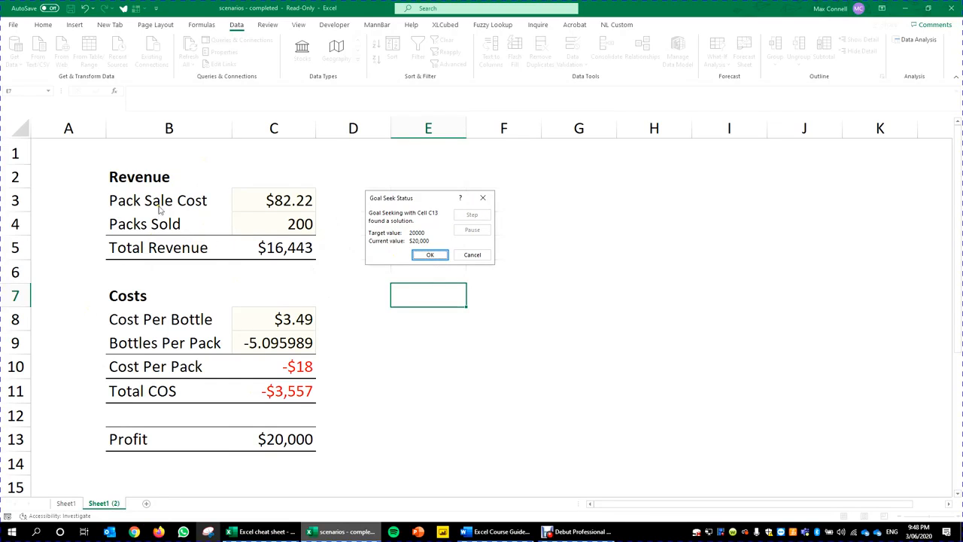
pyautogui.click(427, 255)
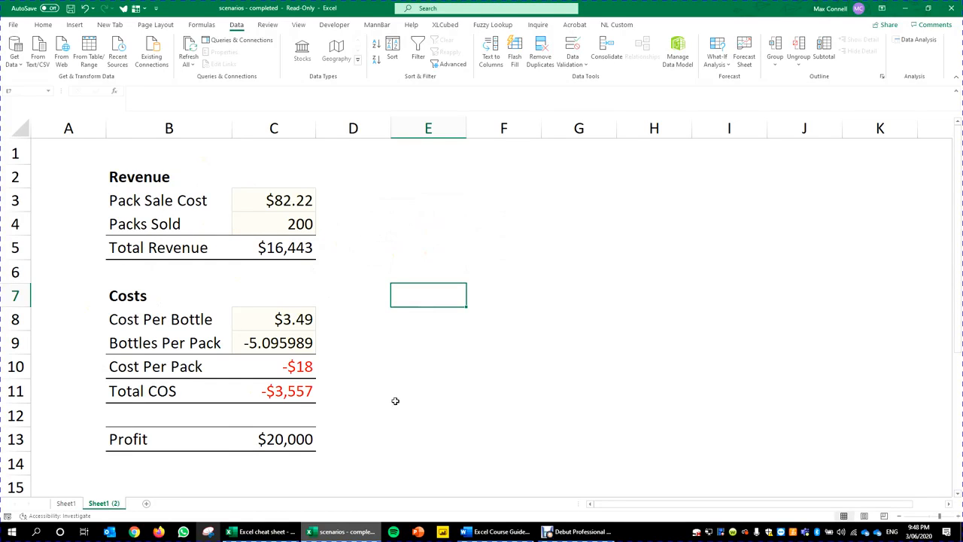
# Check the solved Bottles Per Pack in C9 and undo the Goal Seek change
pyautogui.click(312, 344)
pyautogui.click(429, 340)
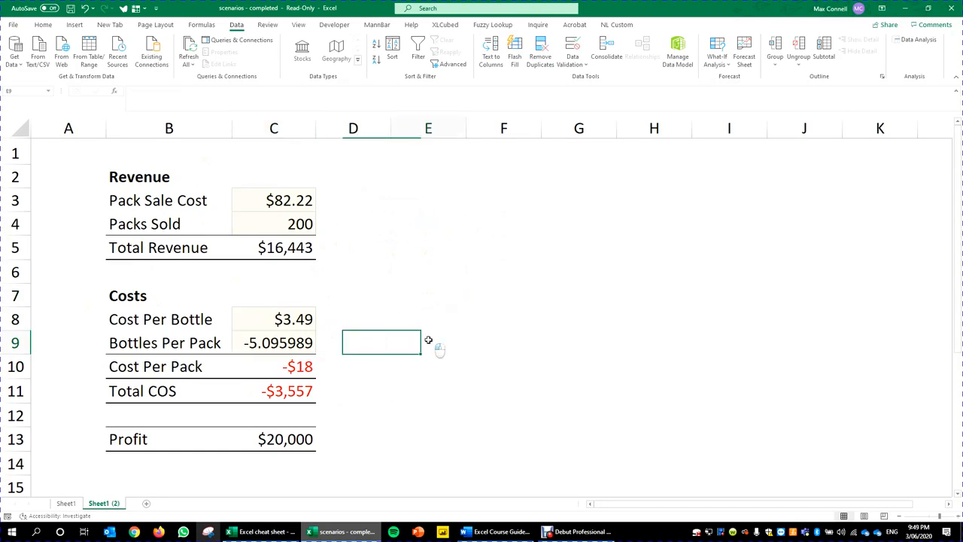
pyautogui.click(256, 339)
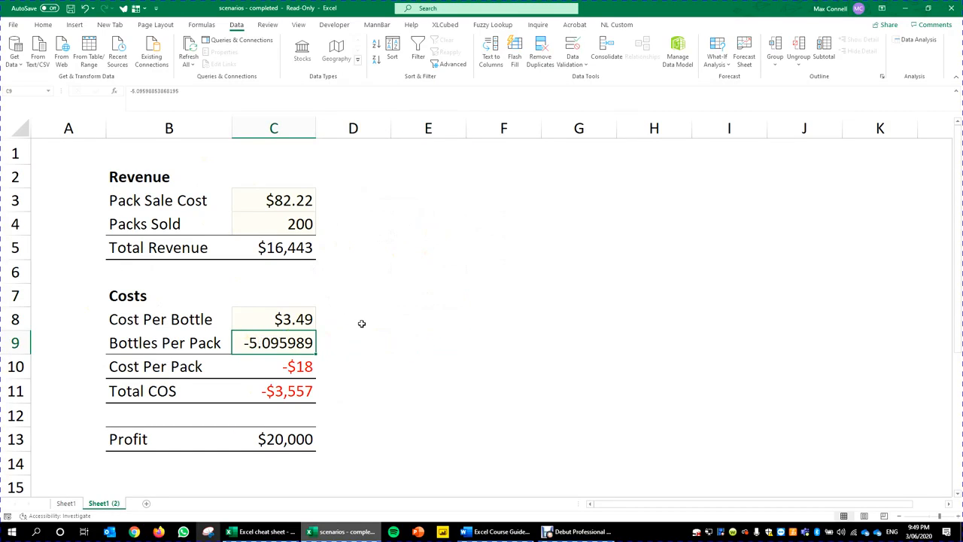
pyautogui.hotkey('ctrl', 'z')
pyautogui.press('Down')
pyautogui.press('Down')
pyautogui.press('Down')
# Open the Scenario Manager from What-If Analysis to view the sheet's saved scenarios, and close it
pyautogui.click(476, 244)
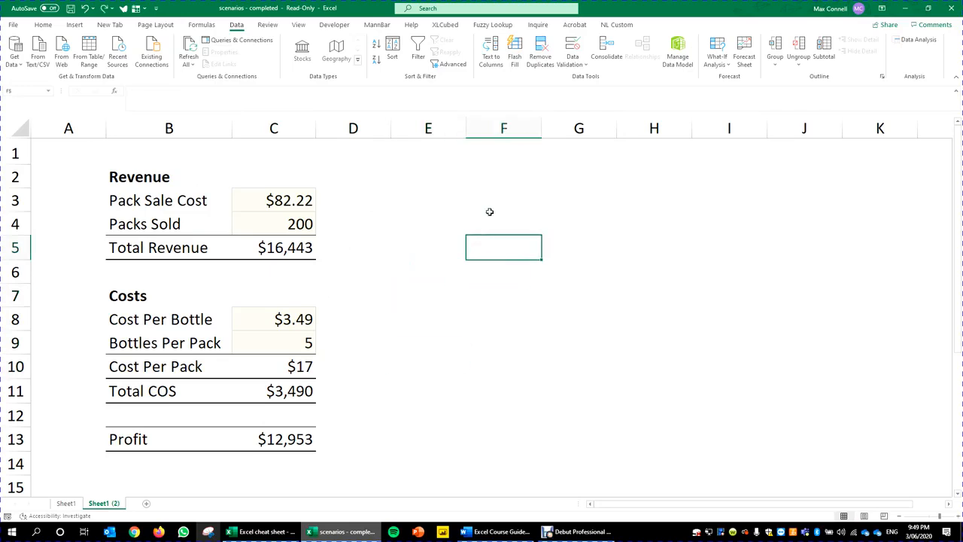
pyautogui.click(589, 249)
pyautogui.click(487, 238)
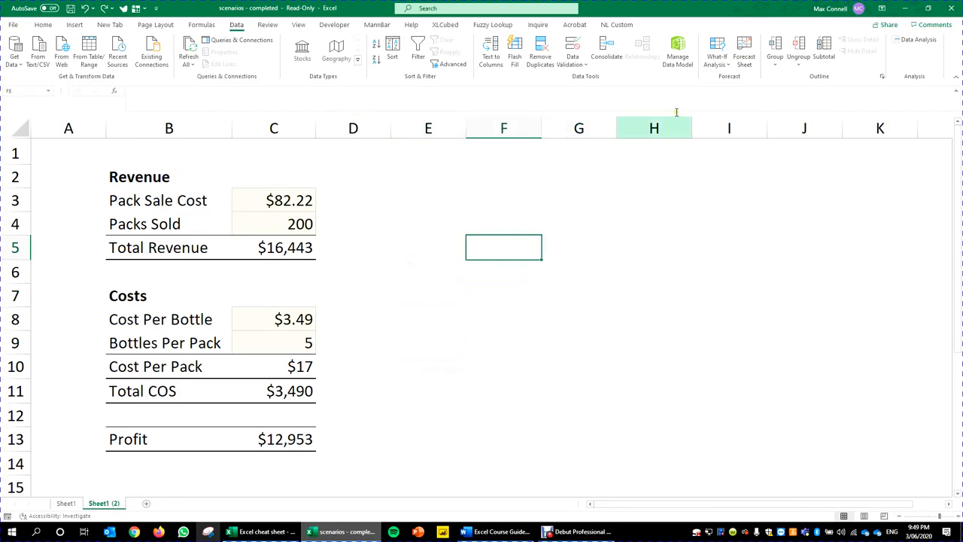
pyautogui.click(717, 57)
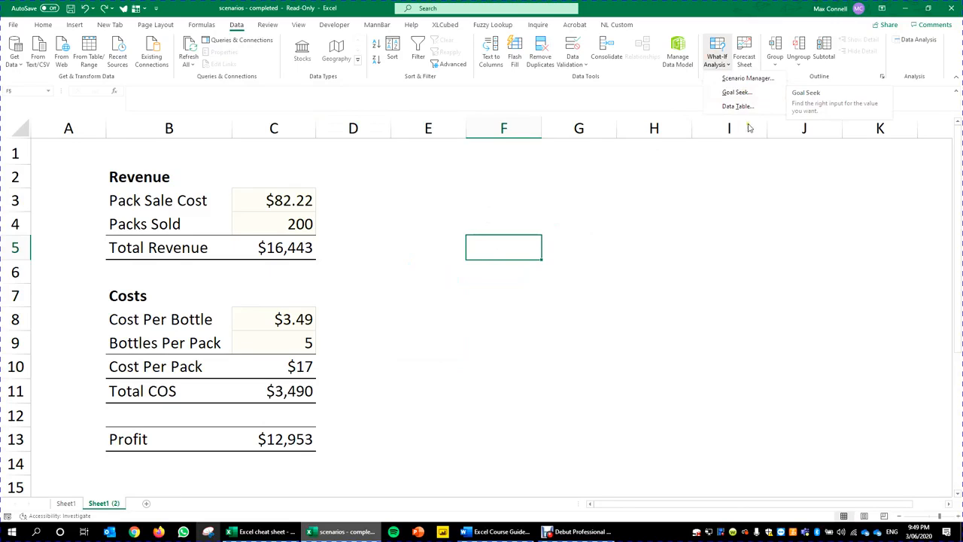
pyautogui.click(740, 80)
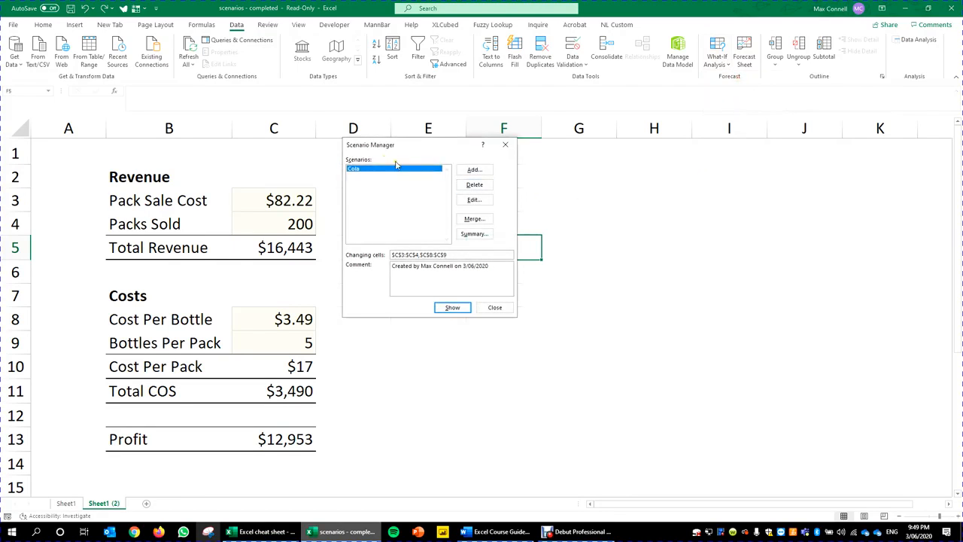
pyautogui.click(505, 145)
# Highlight the model's figures from Pack Sale Cost to Profit in C3:C13
pyautogui.click(361, 217)
pyautogui.moveTo(289, 198); pyautogui.dragTo(260, 434)
pyautogui.click(468, 267)
pyautogui.moveTo(305, 204); pyautogui.dragTo(295, 444)
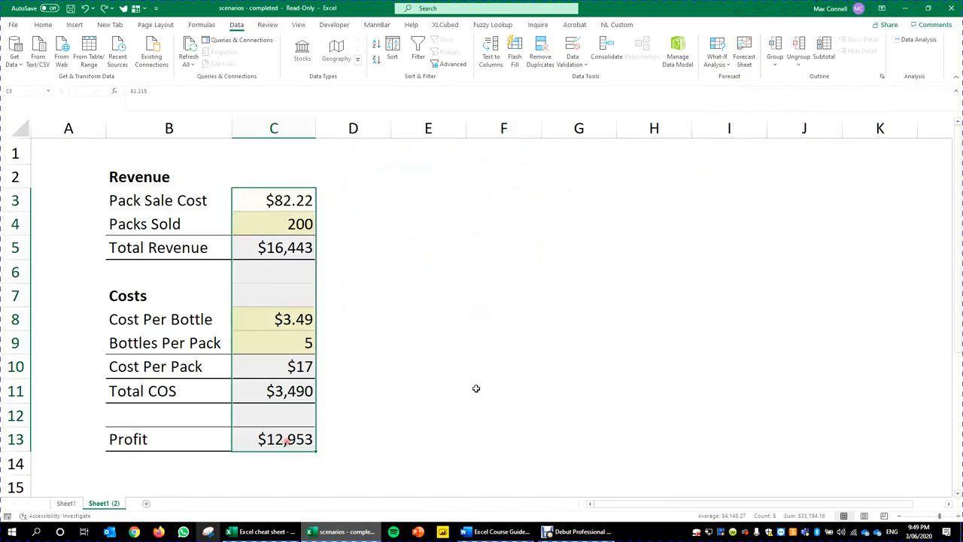
# Compare Sheet1 with Sheet1 (2), ending on the original model in Sheet1
pyautogui.click(66, 503)
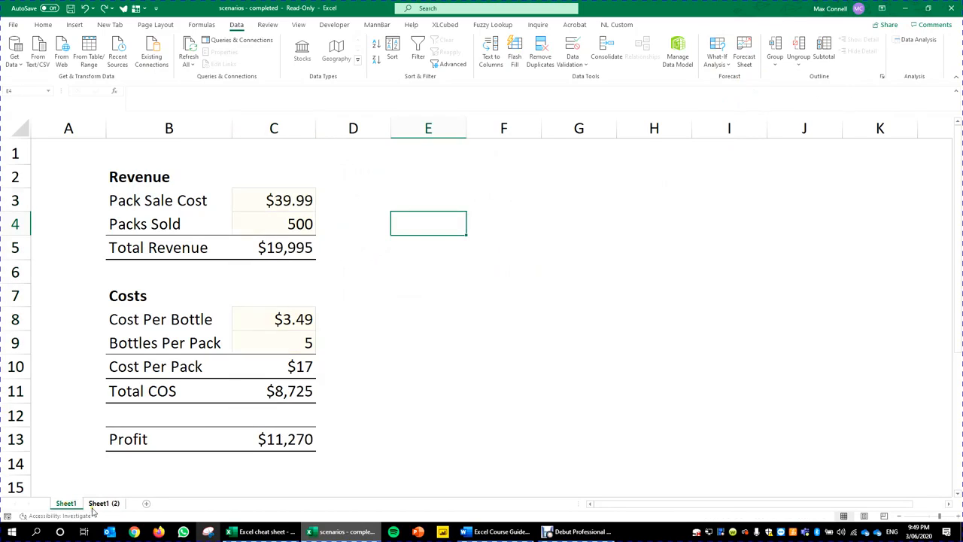
pyautogui.click(103, 502)
pyautogui.click(451, 248)
pyautogui.click(66, 502)
pyautogui.click(454, 239)
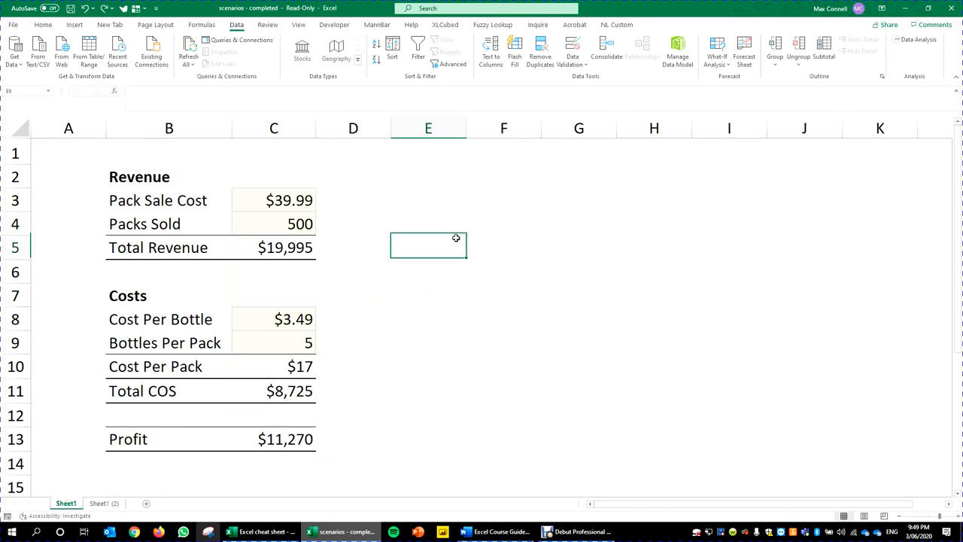
# Examine the Pack Sale Cost in C3 and the Total Revenue formula in C5 on Sheet1
pyautogui.click(333, 183)
pyautogui.click(273, 206)
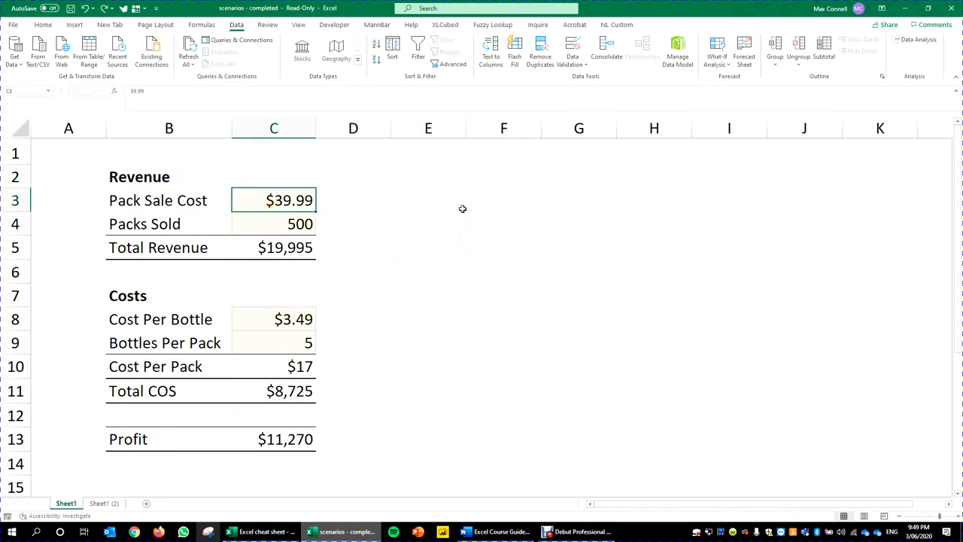
pyautogui.click(307, 176)
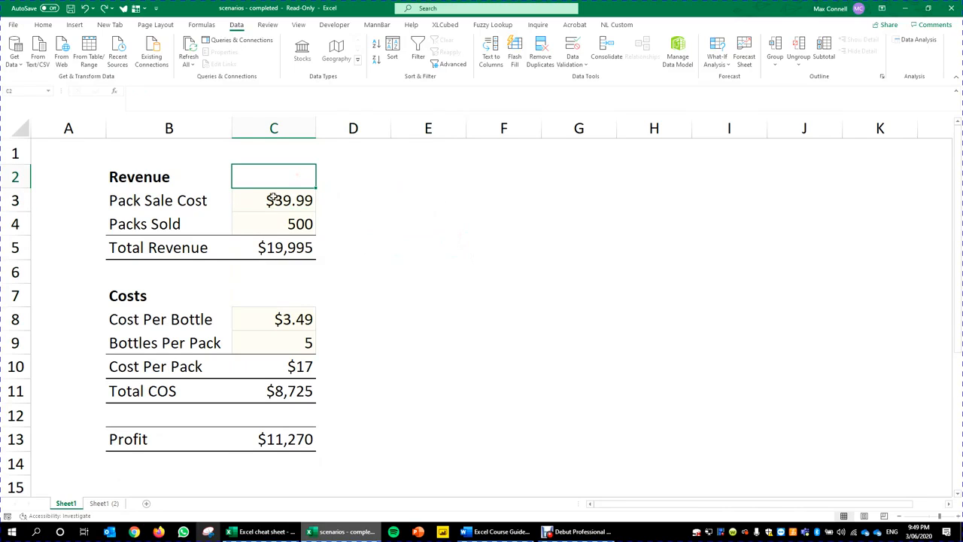
pyautogui.click(272, 198)
pyautogui.doubleClick(302, 253)
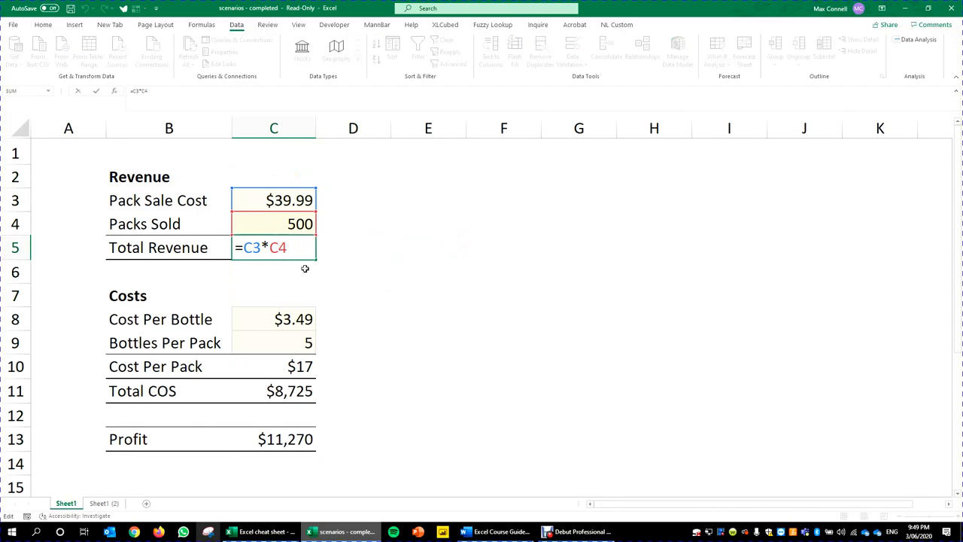
pyautogui.press('Escape')
pyautogui.doubleClick(283, 248)
pyautogui.press('Escape')
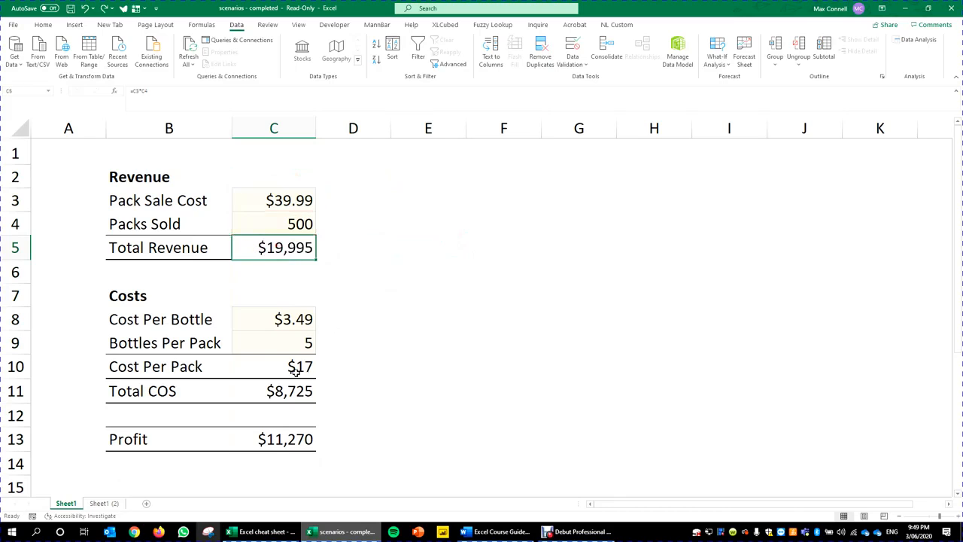
# Examine the Costs section's inputs in C8 and C9 and the formulas for Cost Per Pack and Total COS
pyautogui.doubleClick(297, 322)
pyautogui.press('Escape')
pyautogui.doubleClick(284, 343)
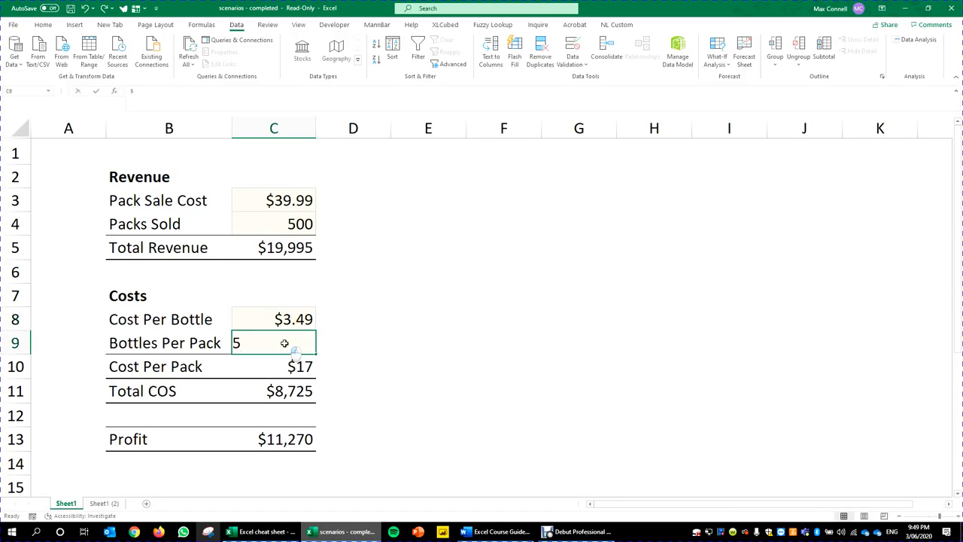
pyautogui.press('Escape')
pyautogui.doubleClick(289, 367)
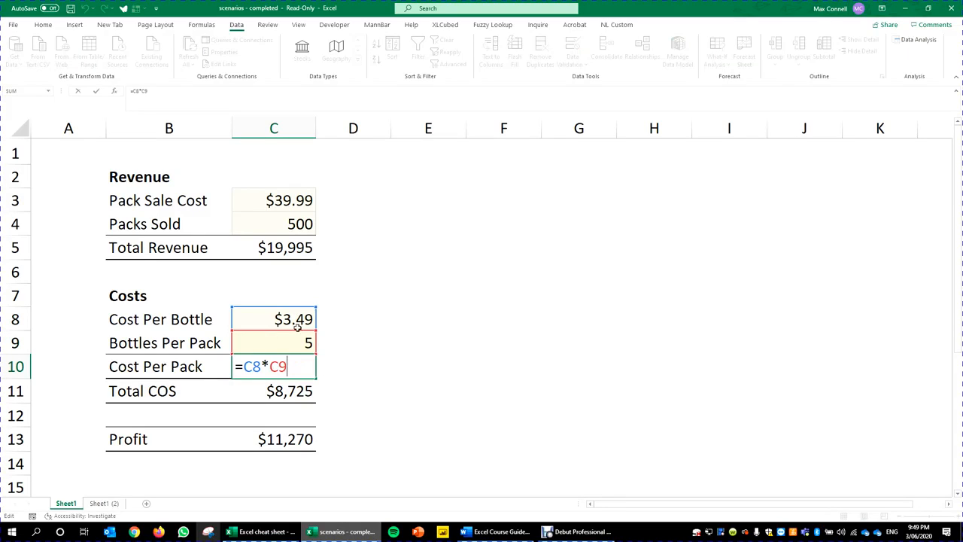
pyautogui.press('Escape')
pyautogui.doubleClick(283, 392)
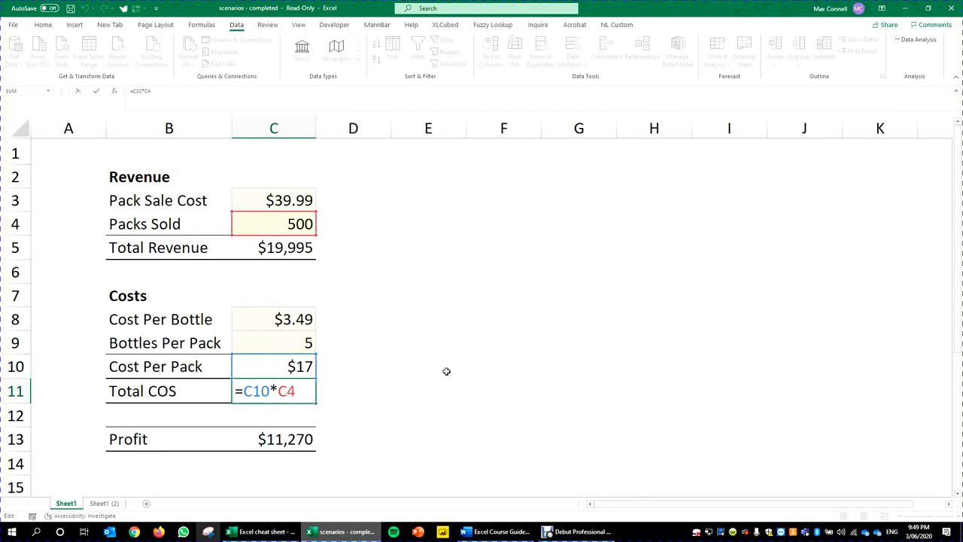
pyautogui.press('Escape')
pyautogui.press('Right')
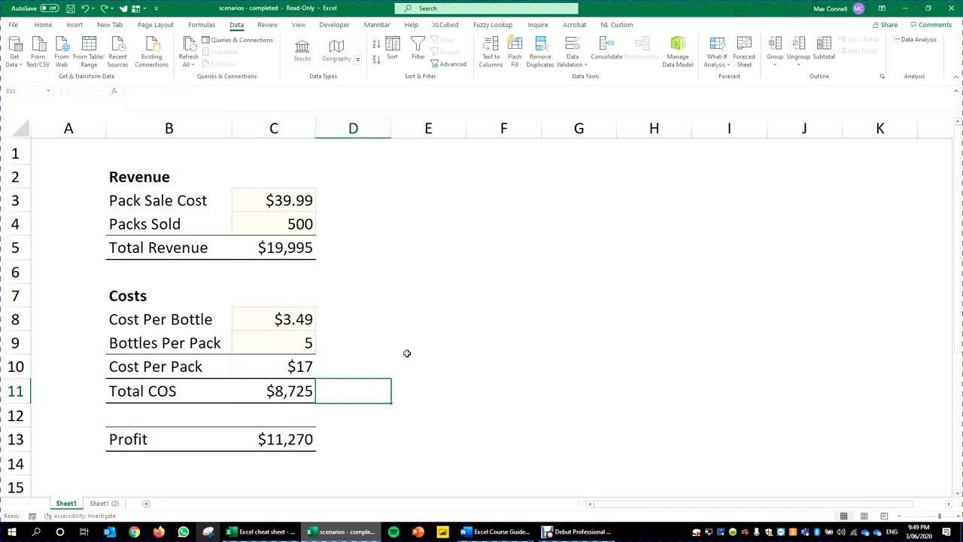
pyautogui.click(401, 370)
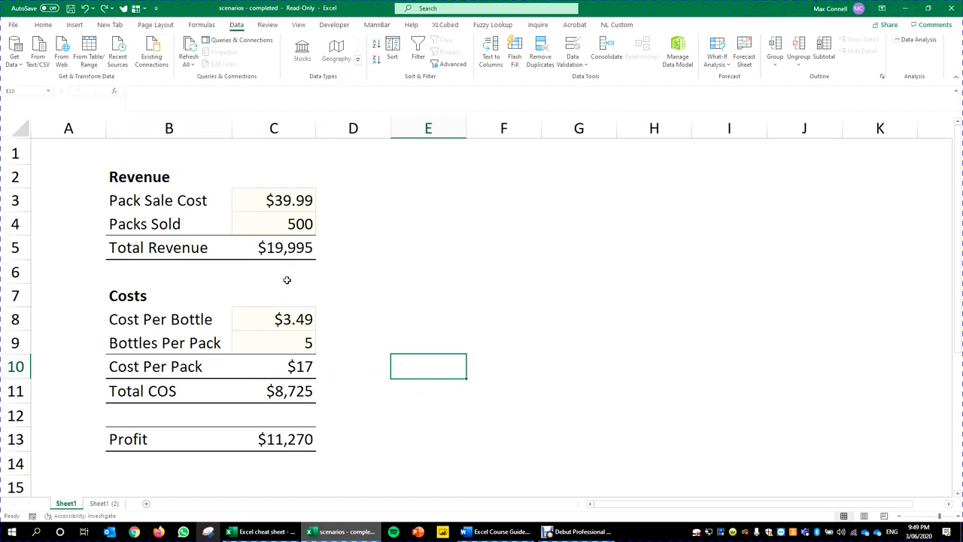
# Examine the revenue inputs Pack Sale Cost in C3 and Packs Sold in C4
pyautogui.click(435, 176)
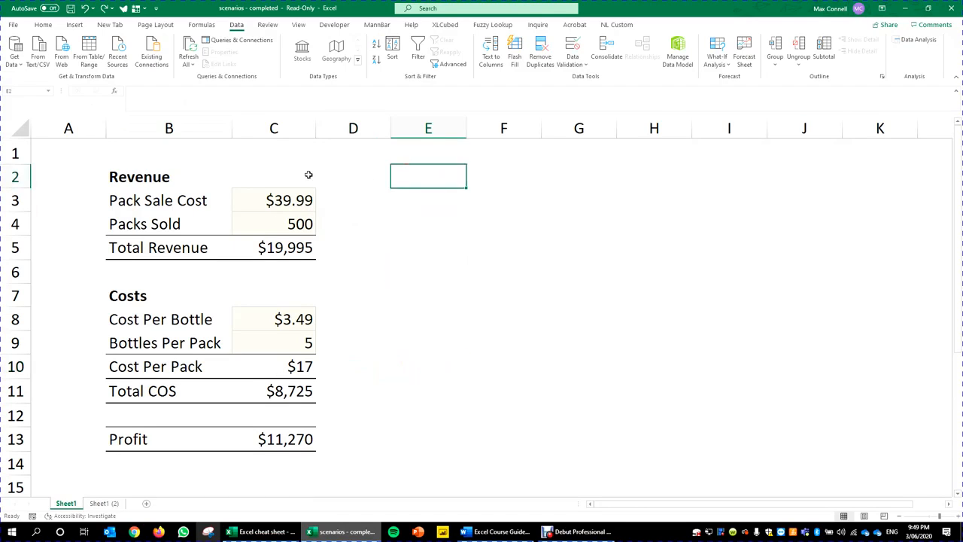
pyautogui.click(293, 179)
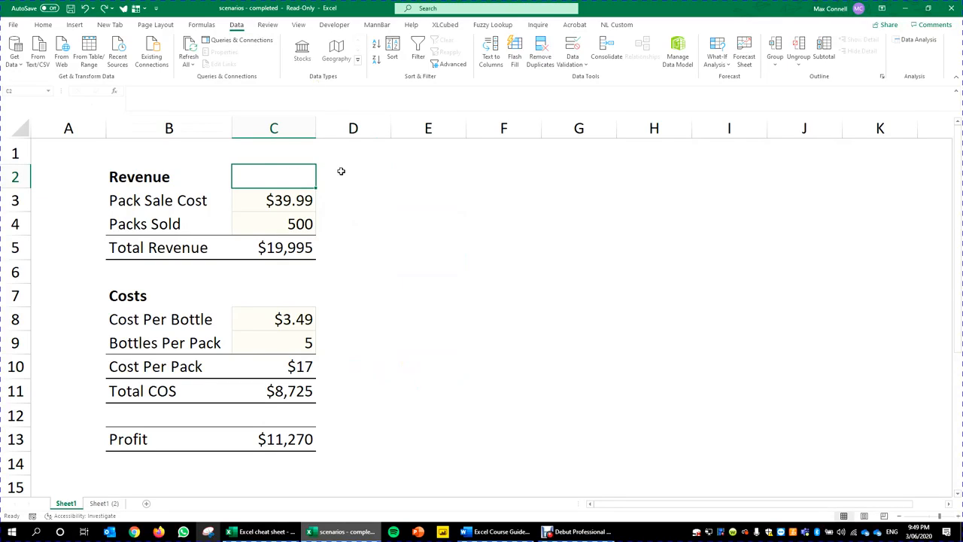
pyautogui.moveTo(222, 207); pyautogui.dragTo(340, 200)
pyautogui.click(172, 204)
pyautogui.click(268, 204)
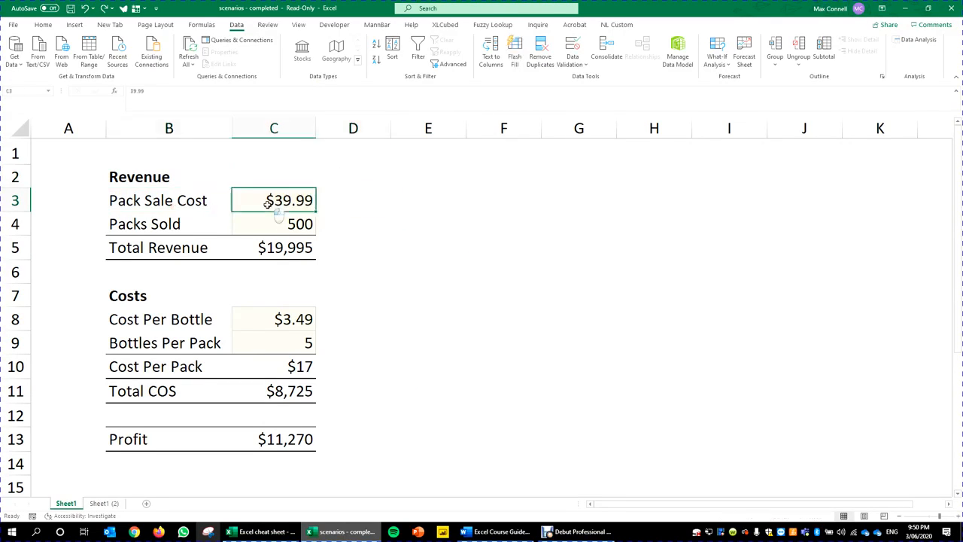
pyautogui.moveTo(173, 226); pyautogui.dragTo(268, 229)
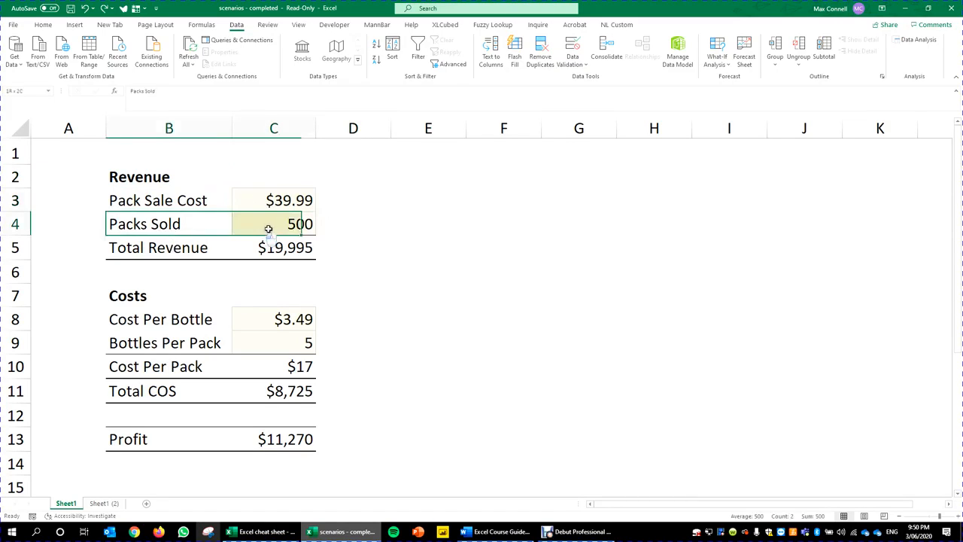
pyautogui.click(280, 226)
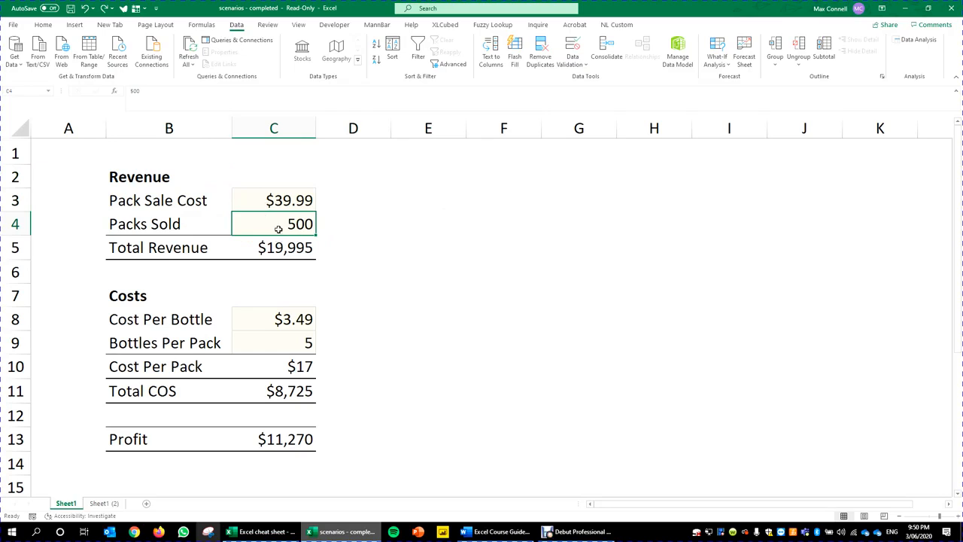
# Examine the cost inputs in C8 and C9 and the Profit formula in C13
pyautogui.click(273, 324)
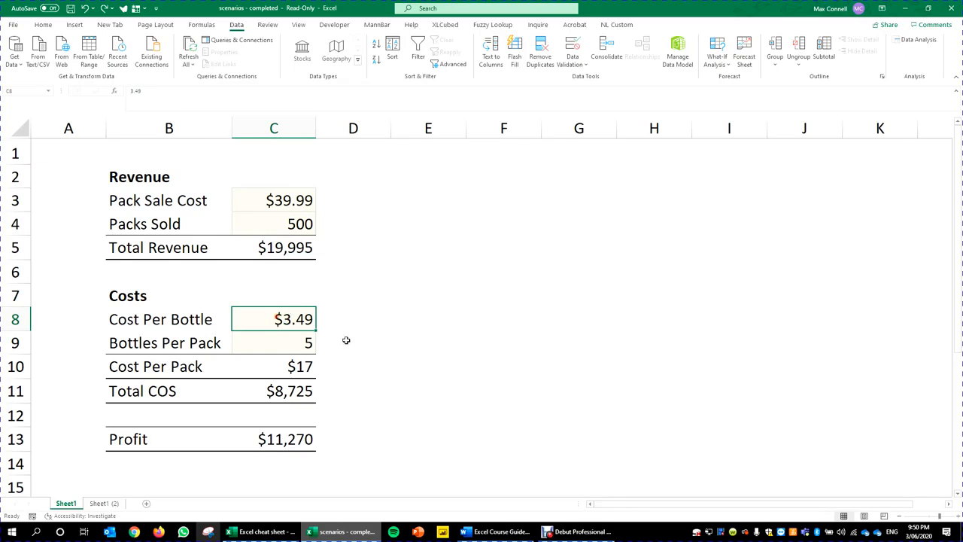
pyautogui.click(265, 348)
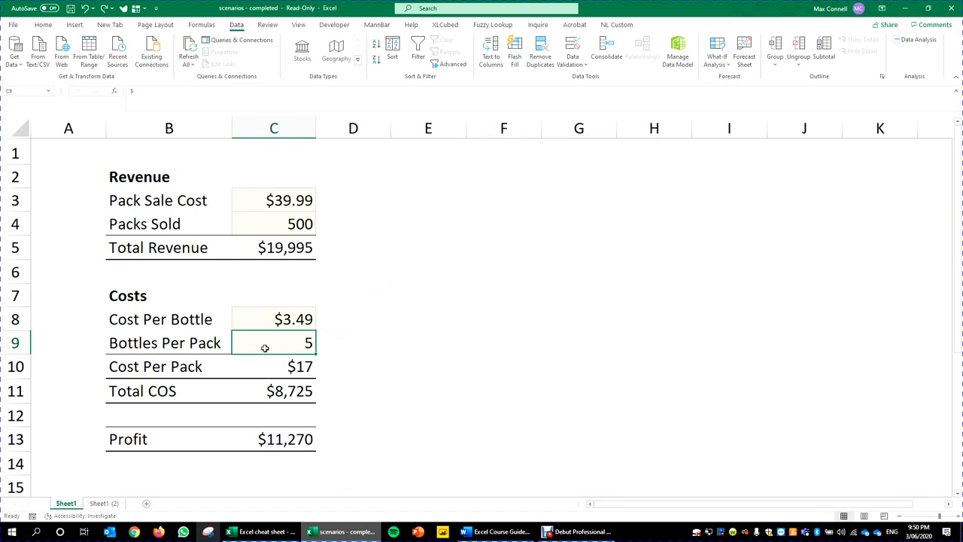
pyautogui.click(413, 352)
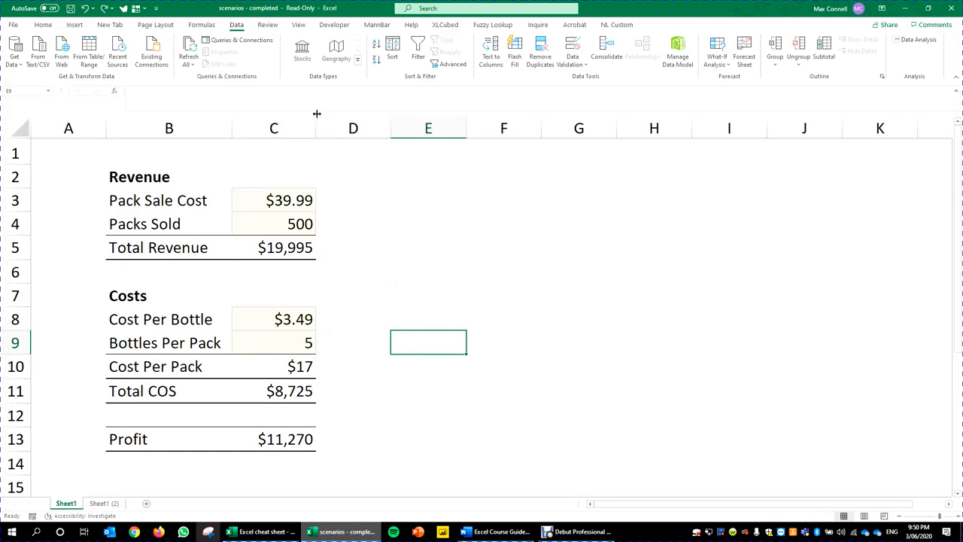
pyautogui.click(254, 439)
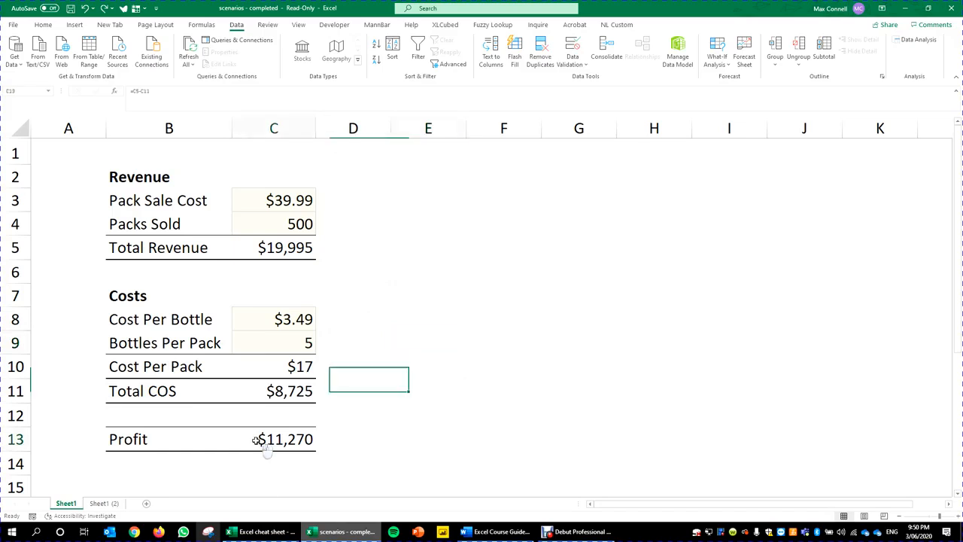
pyautogui.click(441, 266)
pyautogui.click(428, 191)
pyautogui.click(259, 151)
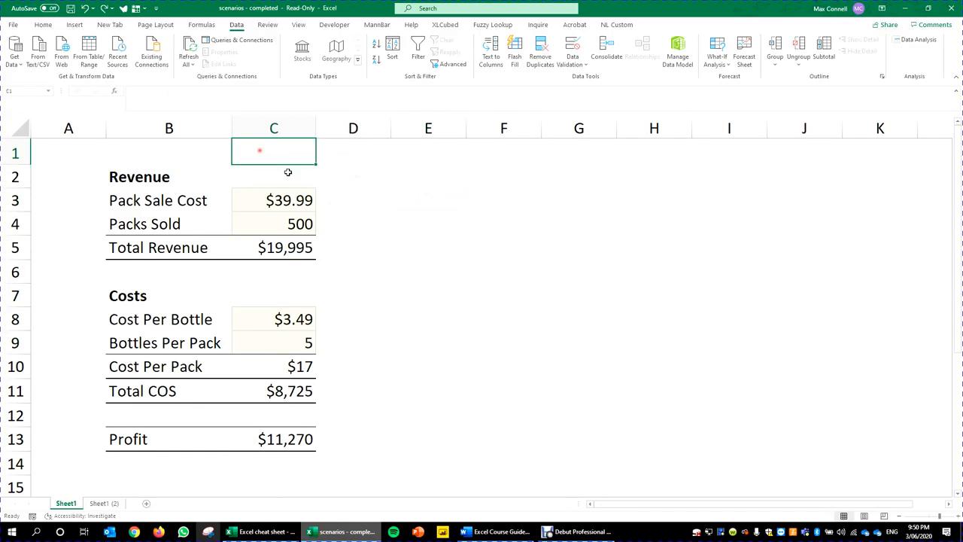
pyautogui.click(287, 172)
# Compare the model in B2:C13 with the blank area beside it from column D to J, highlighting each
pyautogui.moveTo(344, 181)
pyautogui.mouseDown()
pyautogui.moveTo(370, 439)
pyautogui.moveTo(624, 455)
pyautogui.moveTo(757, 436)
pyautogui.moveTo(805, 446)
pyautogui.mouseUp()
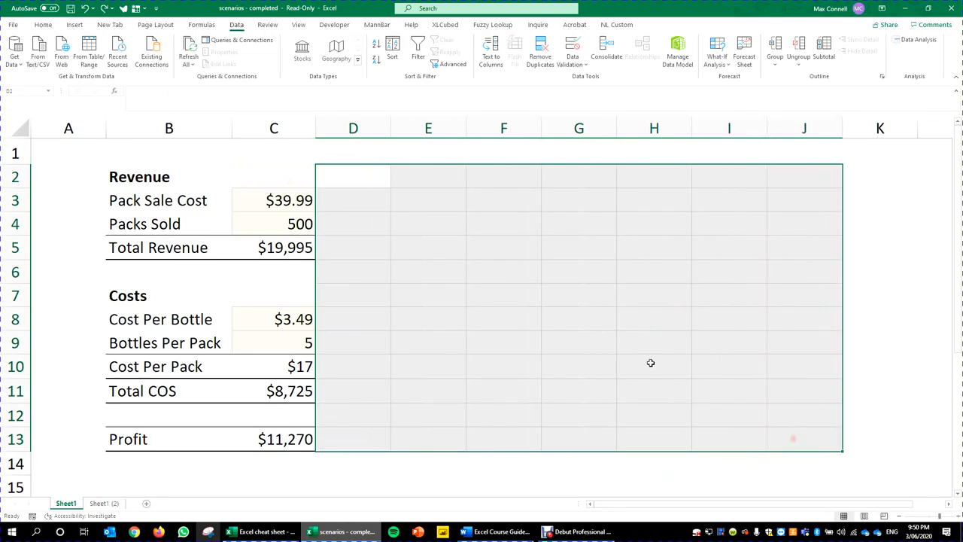
pyautogui.click(294, 205)
pyautogui.click(717, 53)
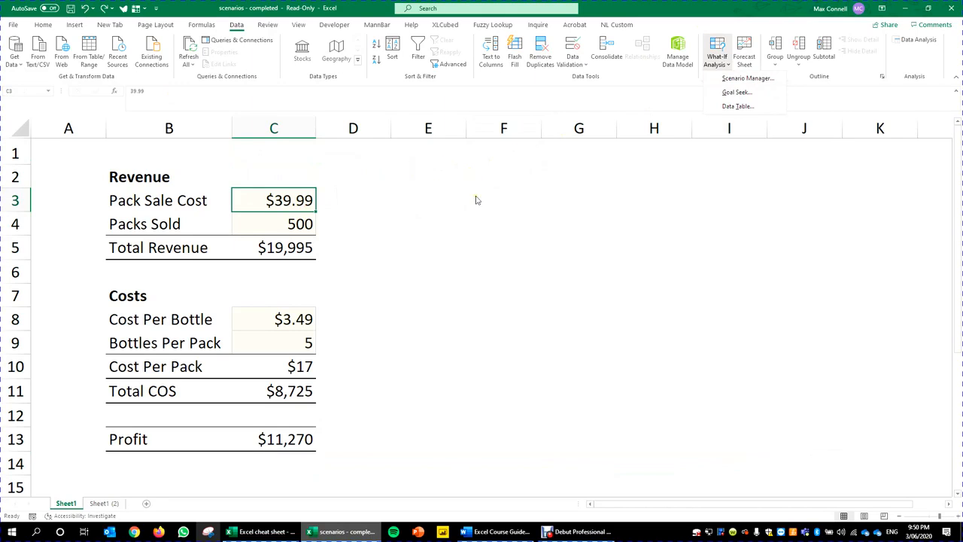
pyautogui.click(285, 228)
pyautogui.click(362, 224)
pyautogui.moveTo(365, 174); pyautogui.dragTo(923, 440)
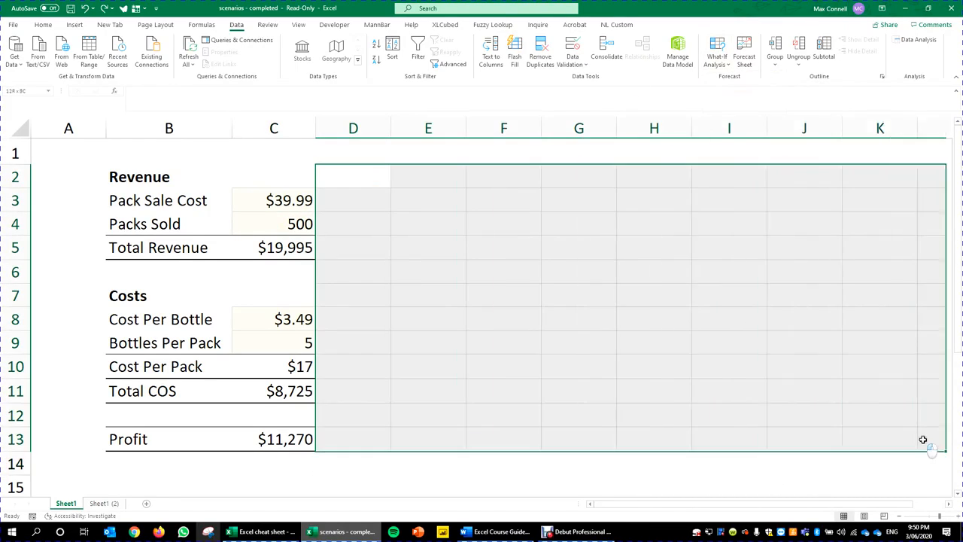
pyautogui.moveTo(346, 179); pyautogui.dragTo(828, 431)
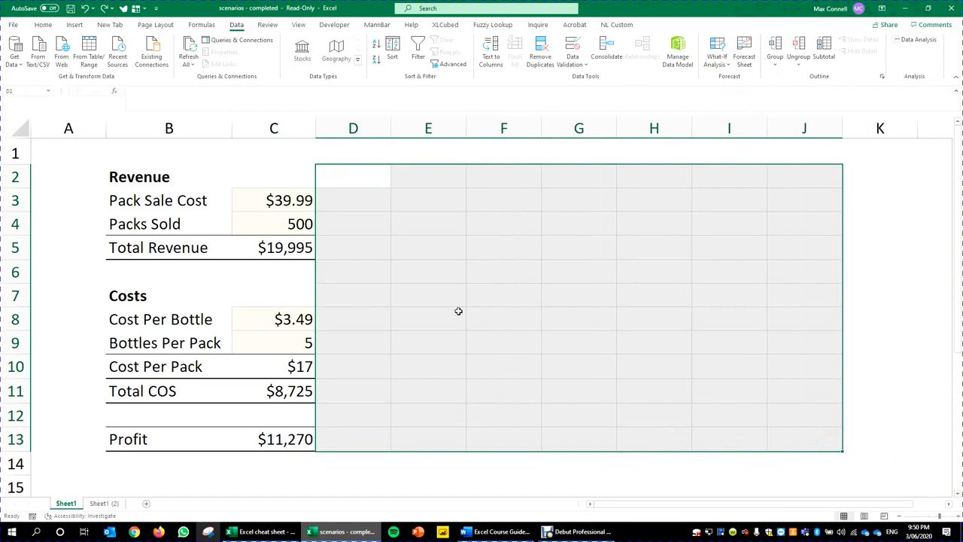
pyautogui.moveTo(376, 184); pyautogui.dragTo(770, 444)
pyautogui.click(387, 186)
pyautogui.moveTo(111, 169); pyautogui.dragTo(285, 456)
pyautogui.click(421, 270)
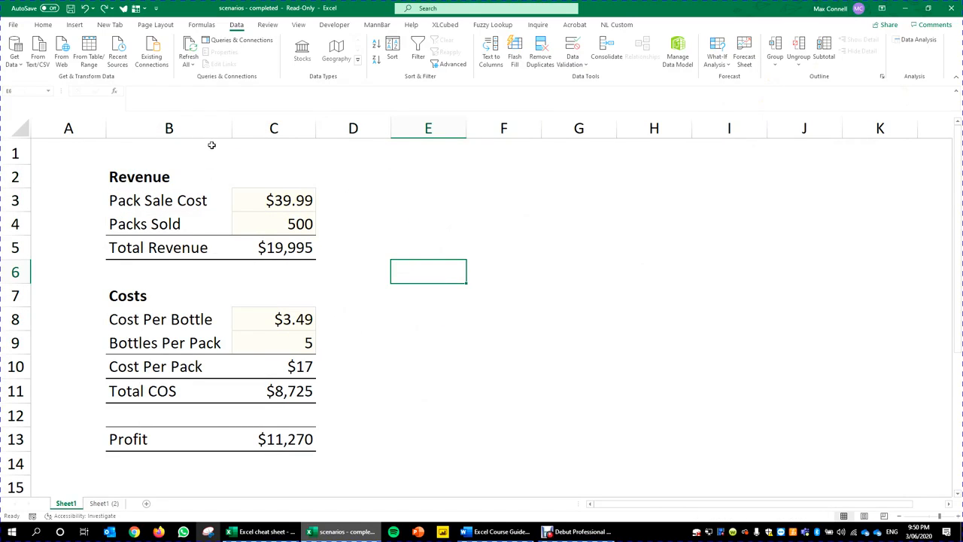
pyautogui.click(717, 59)
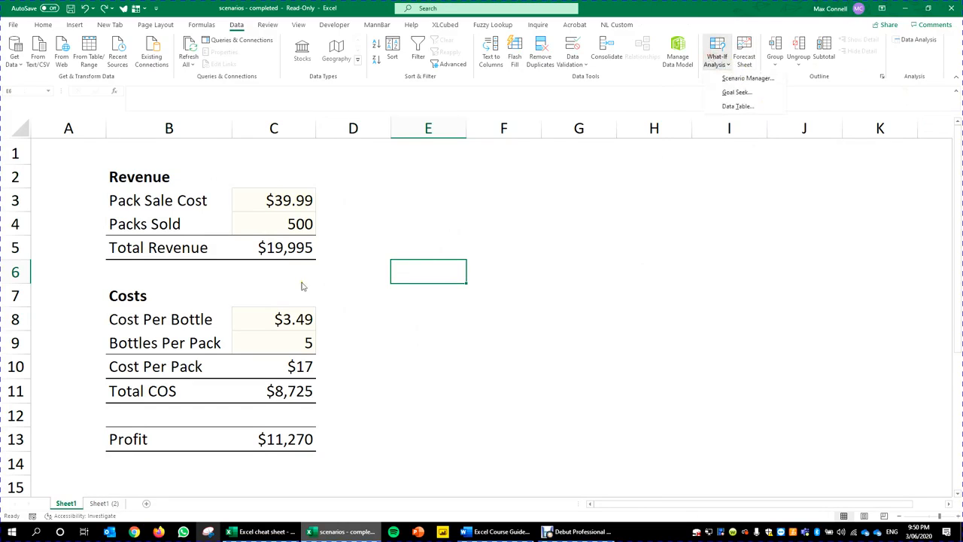
pyautogui.click(330, 260)
pyautogui.click(392, 226)
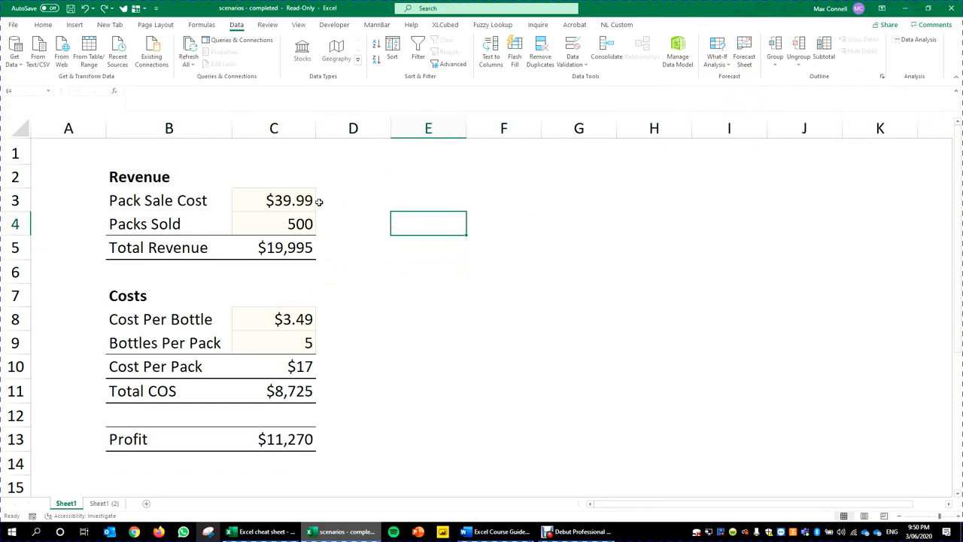
# Start a new scenario named Cola in the Scenario Manager, moving the dialog clear of the model
pyautogui.click(709, 59)
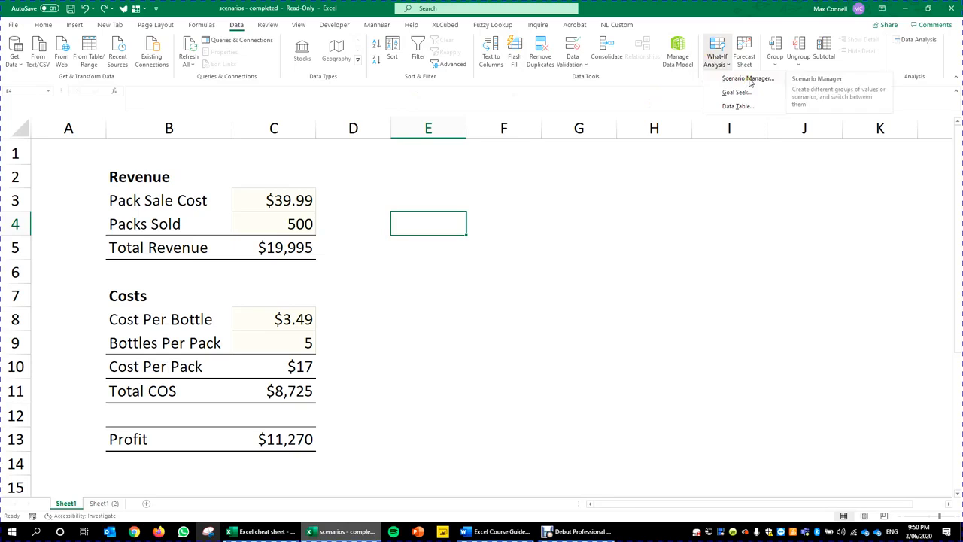
pyautogui.click(747, 83)
pyautogui.moveTo(393, 150); pyautogui.dragTo(512, 153)
pyautogui.click(531, 193)
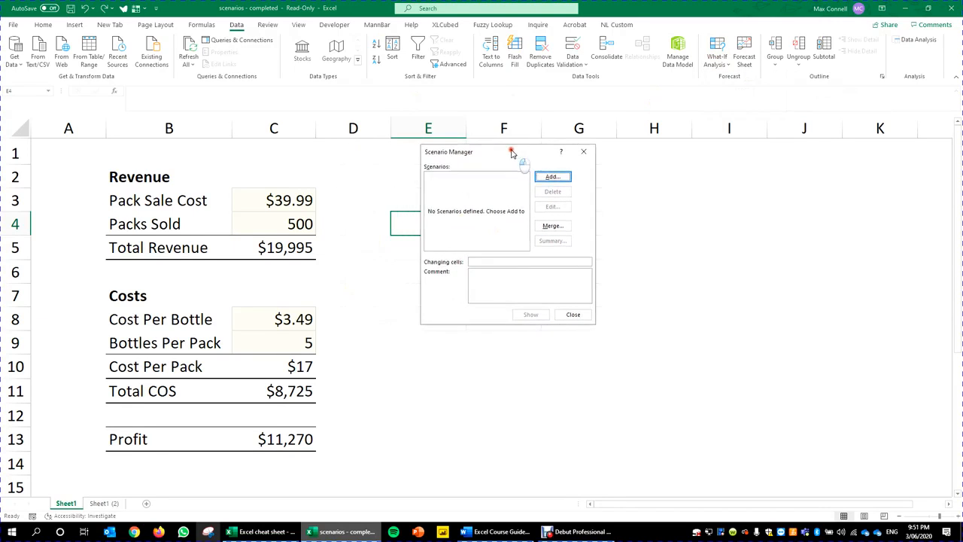
pyautogui.click(553, 178)
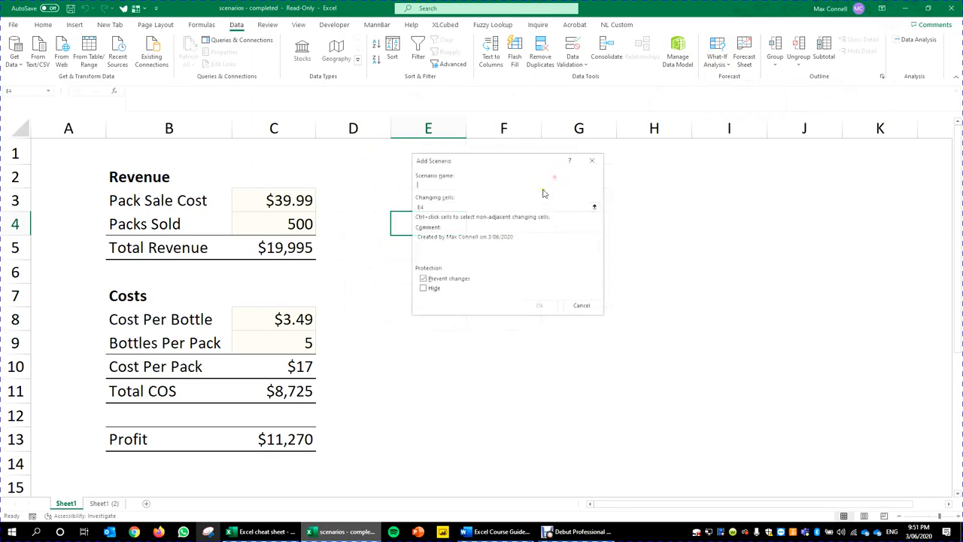
pyautogui.write('Cola')
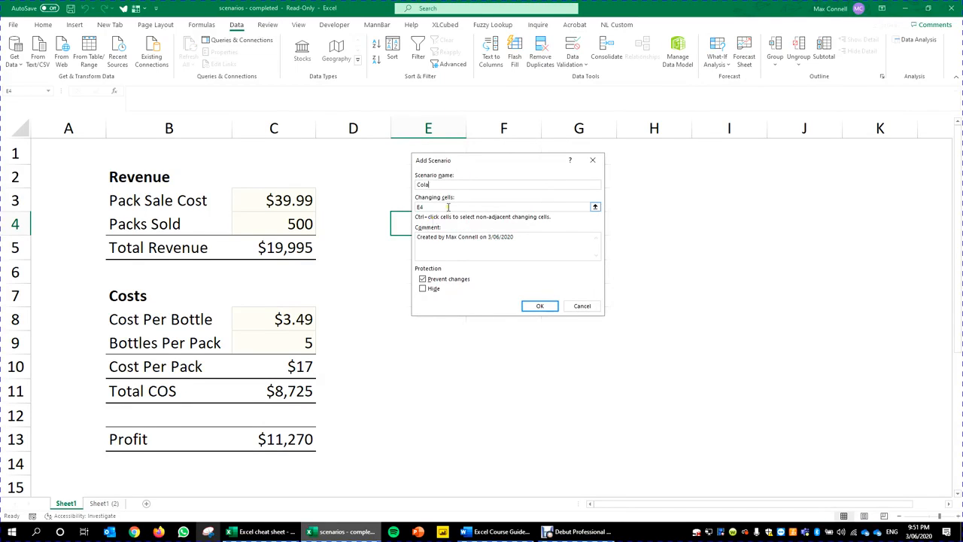
# Set the Cola scenario's changing cells to C3:C4 and C8:C9
pyautogui.click(473, 206)
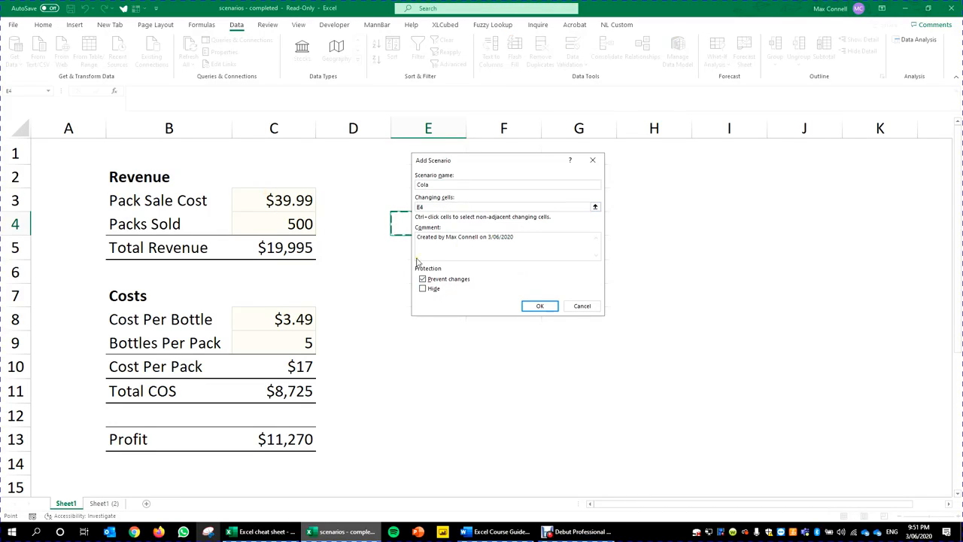
pyautogui.press('BackSpace')
pyautogui.moveTo(277, 207); pyautogui.dragTo(280, 224)
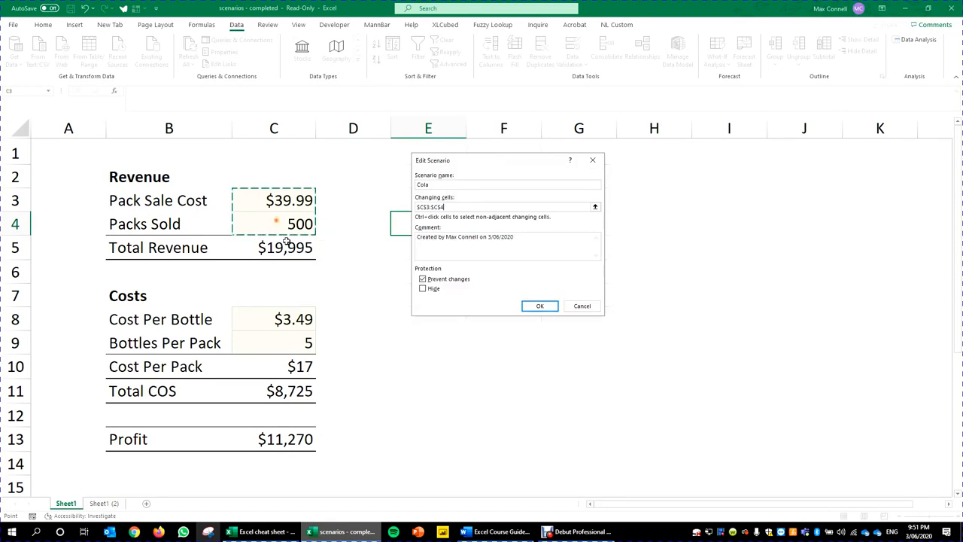
pyautogui.write(',')
pyautogui.moveTo(279, 310); pyautogui.dragTo(280, 339)
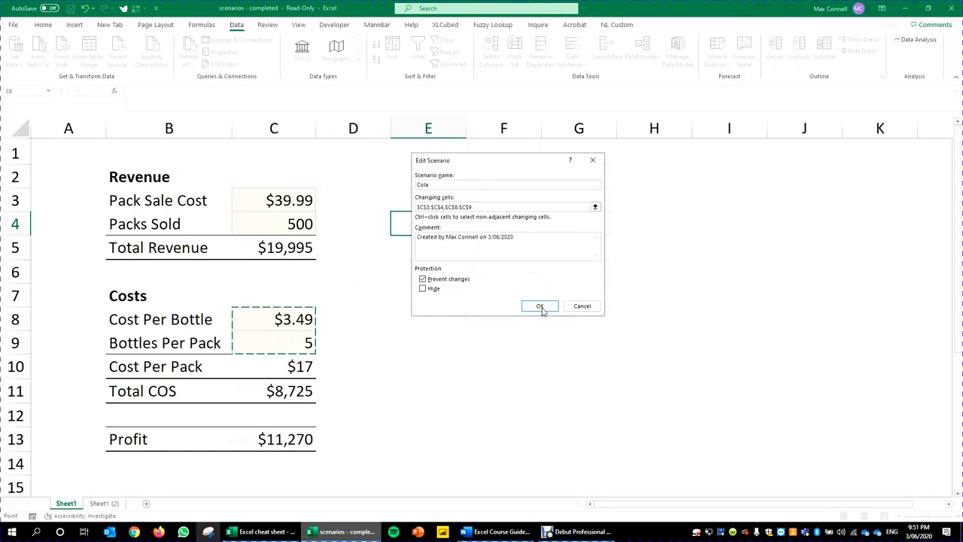
# Replace the Cola scenario's default comment with "Cola variables"
pyautogui.click(552, 239)
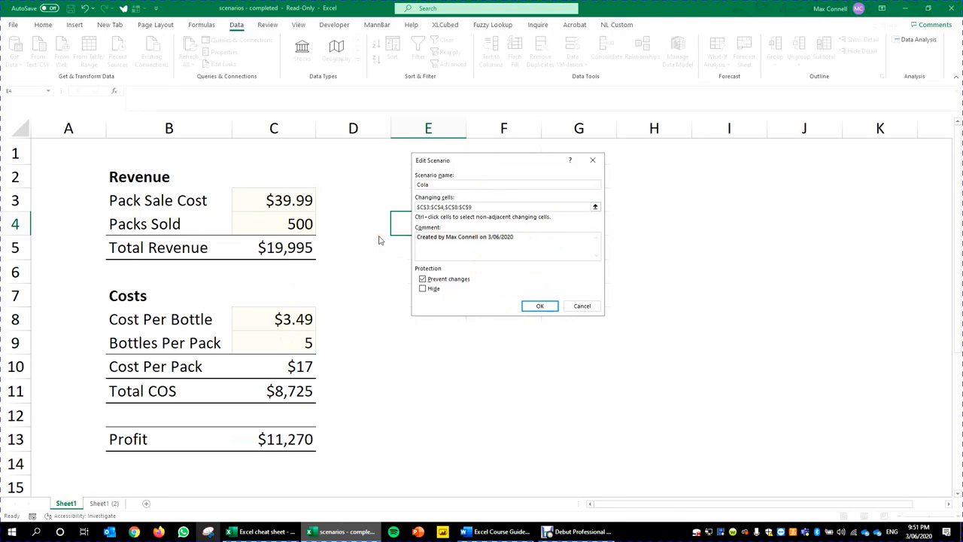
pyautogui.hotkey('ctrl', 'a')
pyautogui.press('Delete')
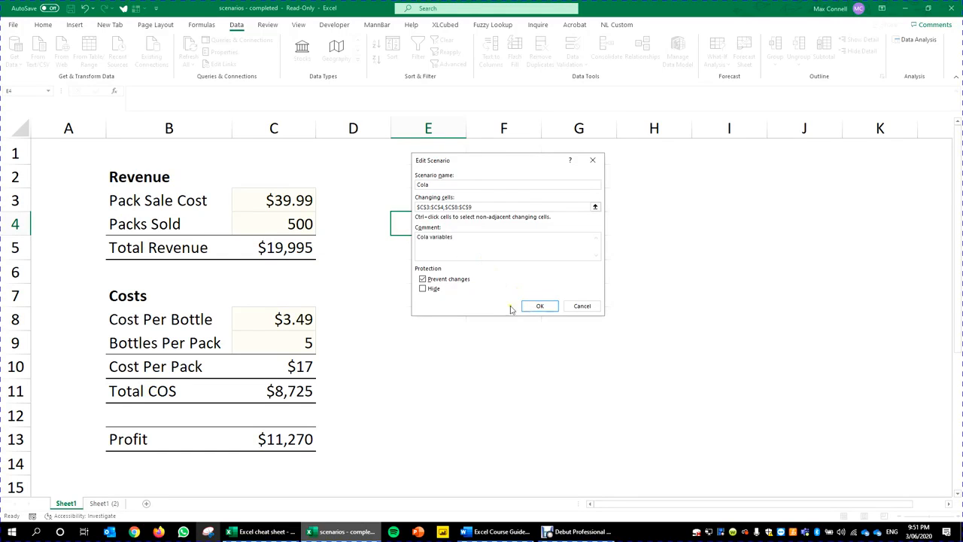
pyautogui.click(436, 281)
# Enter the Cola scenario's values for C3, C4, C8 and C9 and save the scenario
pyautogui.click(547, 308)
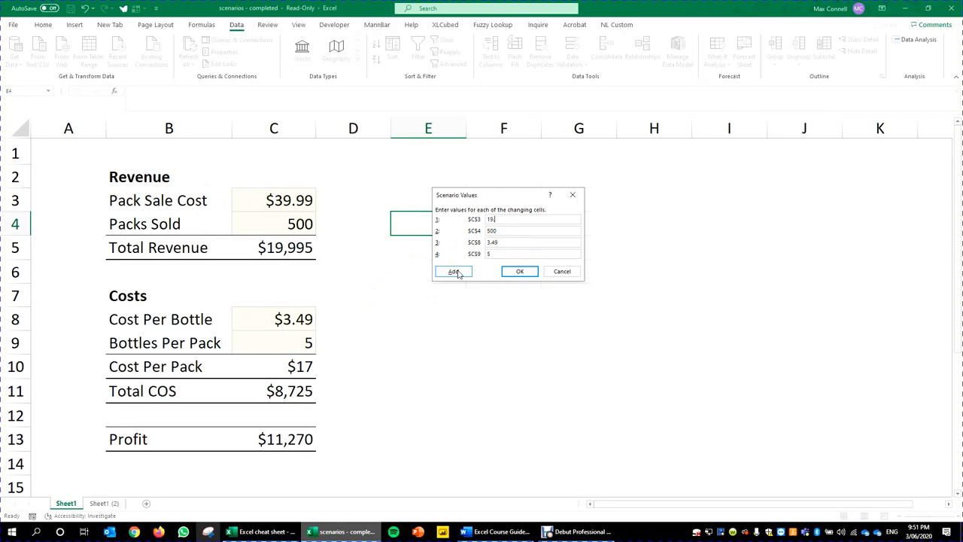
pyautogui.moveTo(525, 232); pyautogui.dragTo(344, 211)
pyautogui.moveTo(535, 243); pyautogui.dragTo(300, 320)
pyautogui.click(516, 254)
pyautogui.click(521, 272)
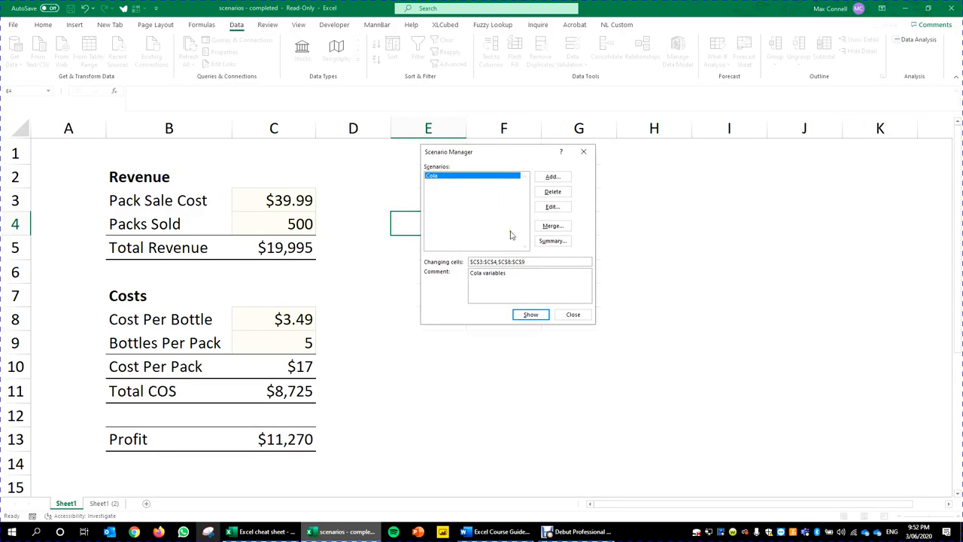
# Add a second scenario named Fanta for the same changing cells, with a comment beginning "fanta"
pyautogui.click(554, 176)
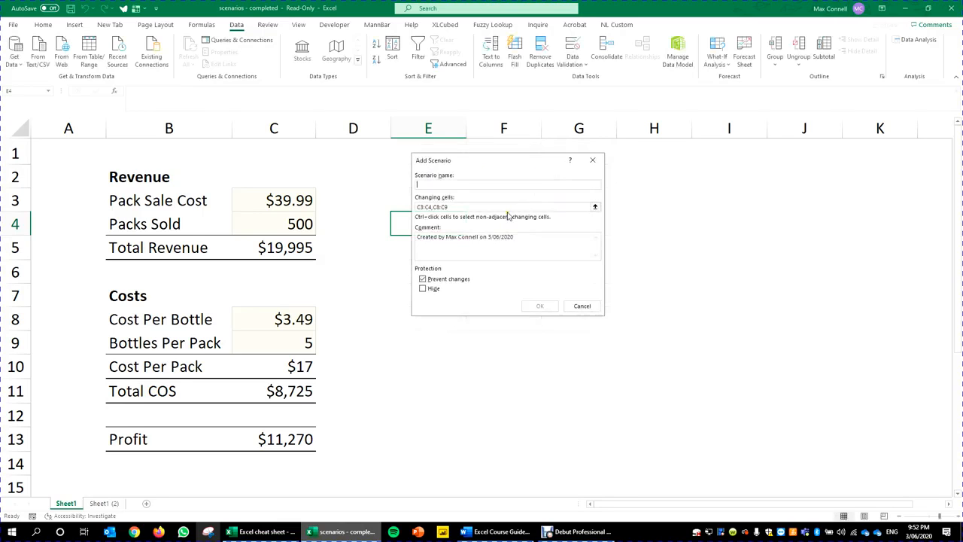
pyautogui.write('Fanta')
pyautogui.moveTo(549, 252); pyautogui.dragTo(88, 161)
pyautogui.write('fanta')
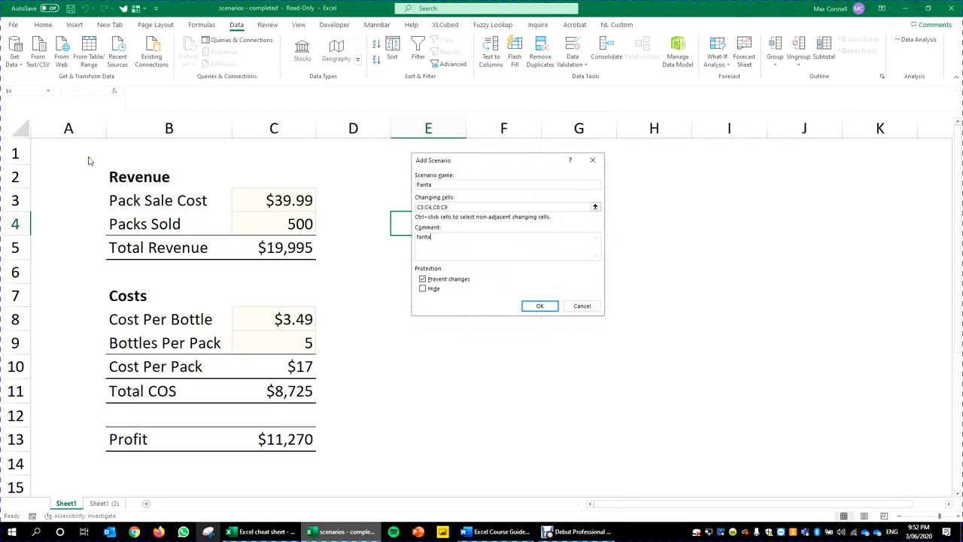
# Set the Fanta scenario's C3 value to 29.99, complete the remaining changing cell values and save the scenario
pyautogui.click(540, 306)
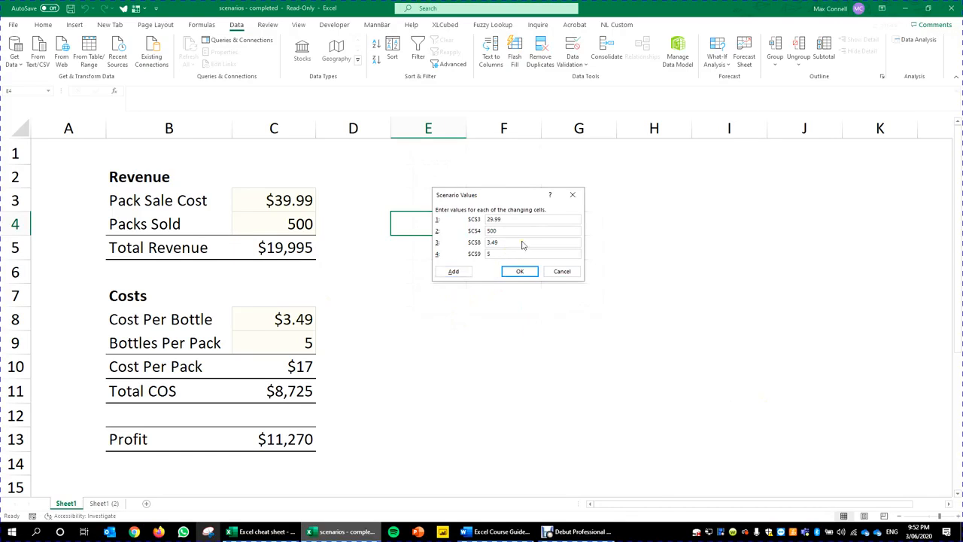
pyautogui.press('Tab')
pyautogui.press('Tab')
pyautogui.press('Tab')
pyautogui.click(519, 271)
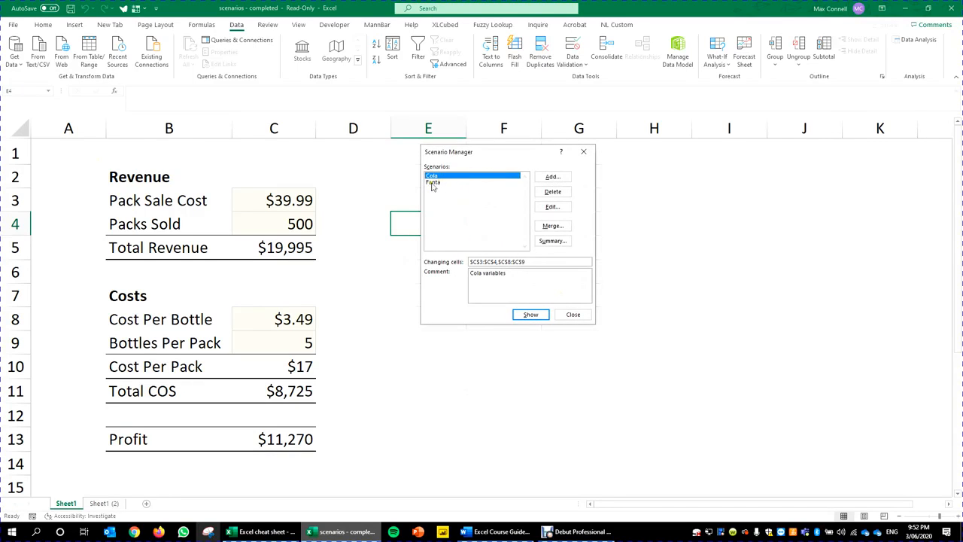
# Add a third scenario named Alcoholic.Drink for the same changing cells, with the comment "alcoholic" and change prevention turned off
pyautogui.click(552, 178)
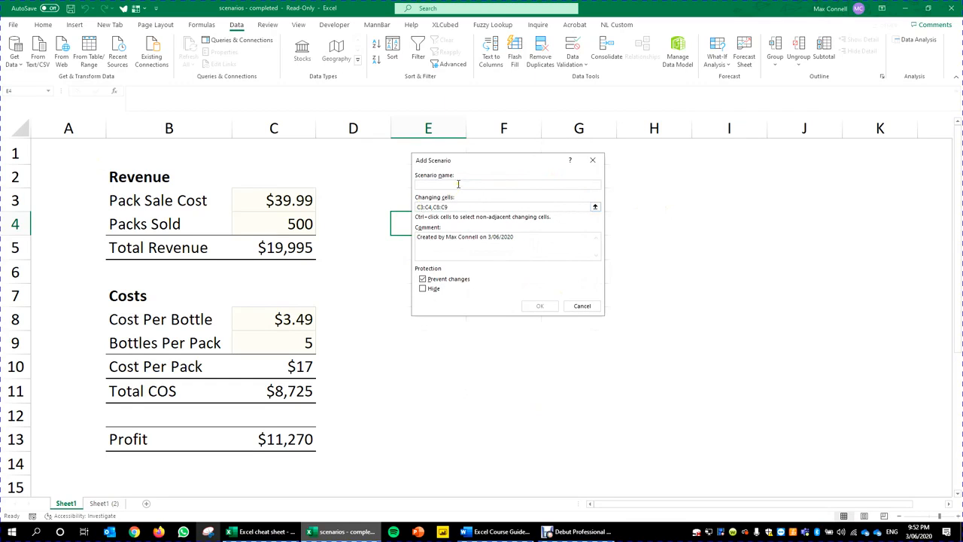
pyautogui.write('Alcoholic Drink')
pyautogui.click(463, 208)
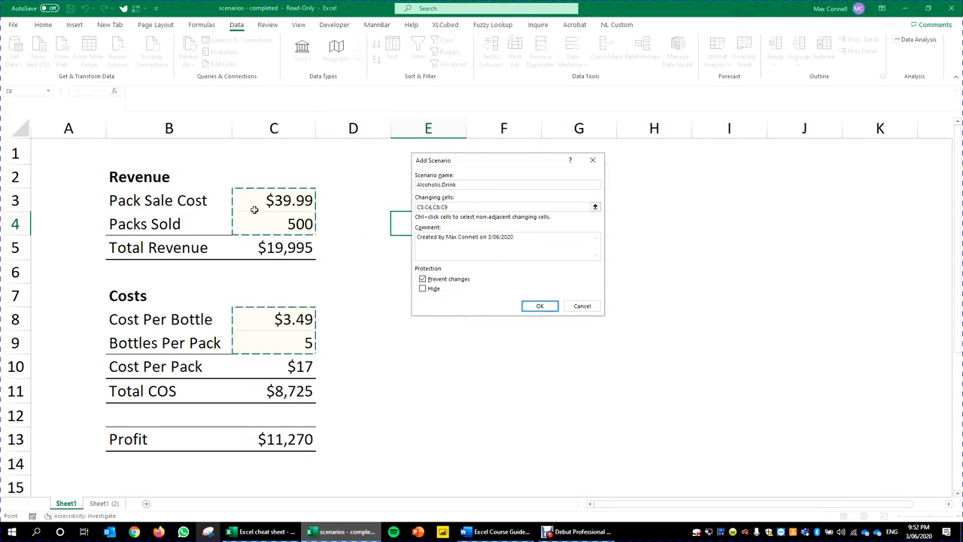
pyautogui.press('Tab')
pyautogui.write('al')
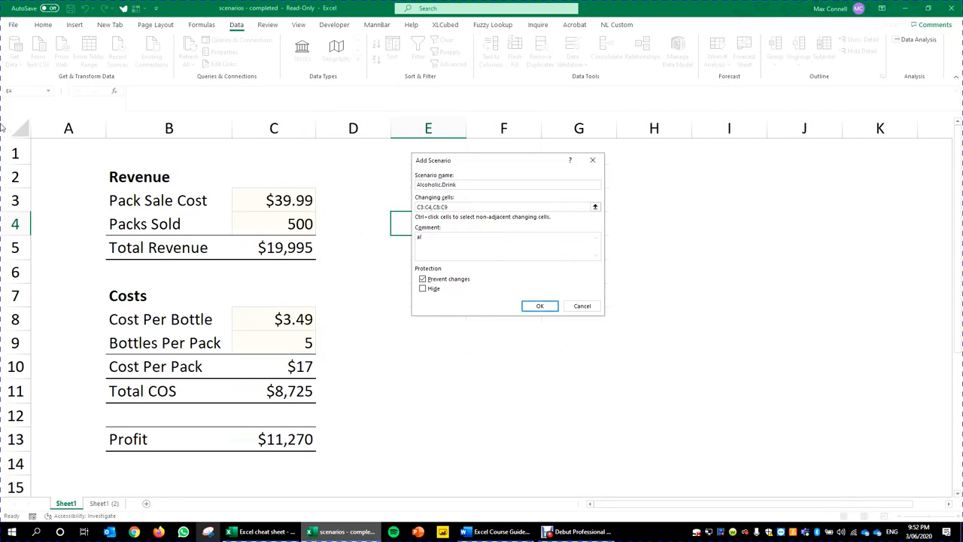
pyautogui.write('coholic')
pyautogui.click(423, 279)
pyautogui.click(535, 307)
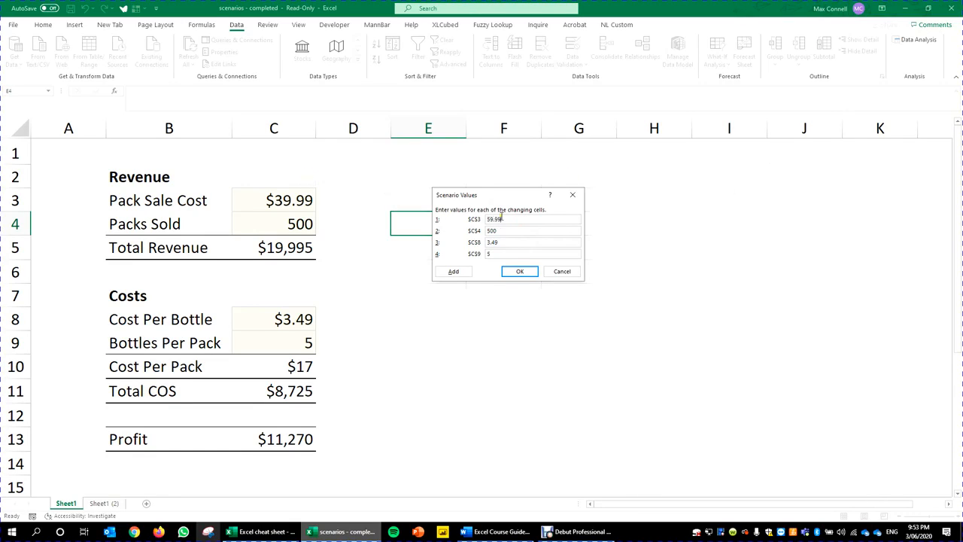
# Enter the Alcoholic.Drink values C3 59.99, C4 450, C8 3.49 and C9 10 and save the scenario
pyautogui.moveTo(508, 230); pyautogui.dragTo(286, 173)
pyautogui.moveTo(507, 255); pyautogui.dragTo(380, 234)
pyautogui.click(518, 272)
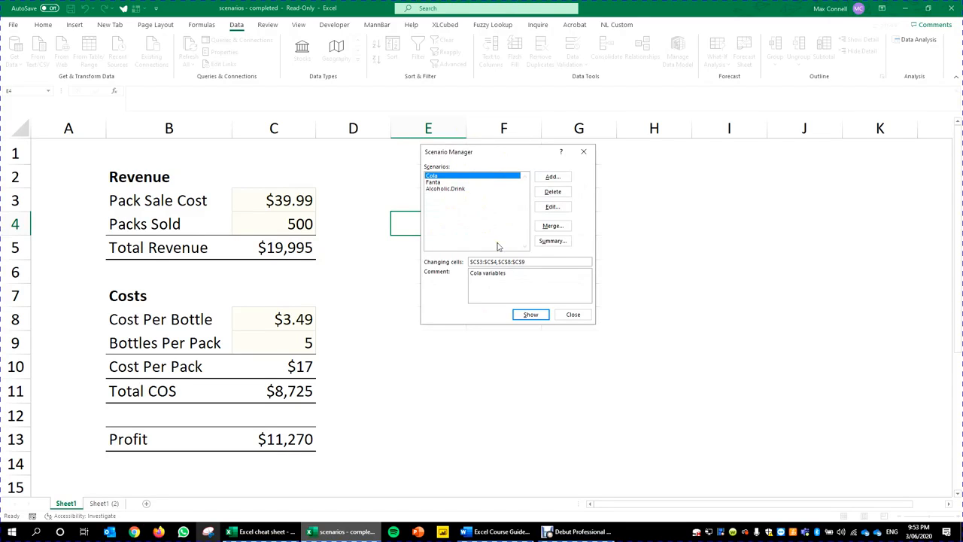
# Show the Cola, Fanta and Alcoholic.Drink scenarios one by one in the model
pyautogui.click(526, 315)
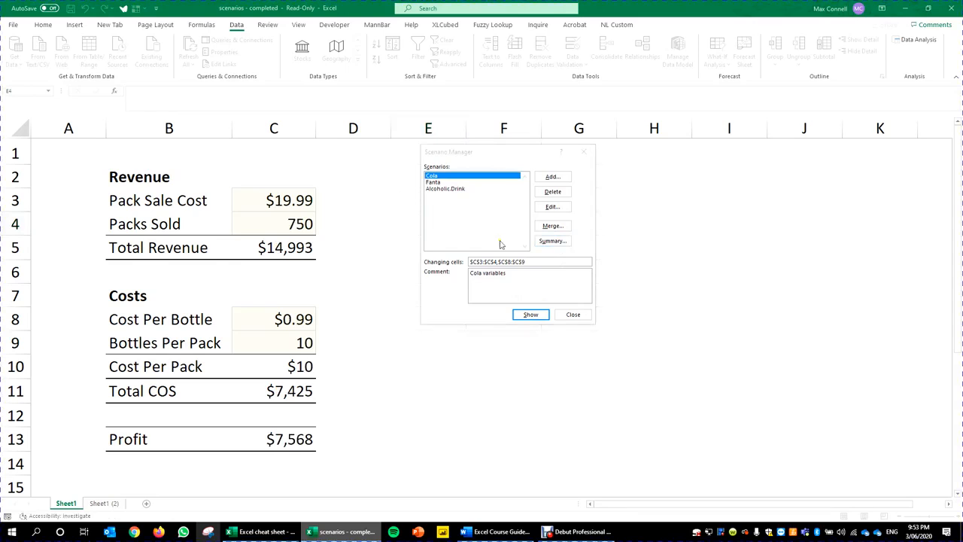
pyautogui.click(447, 182)
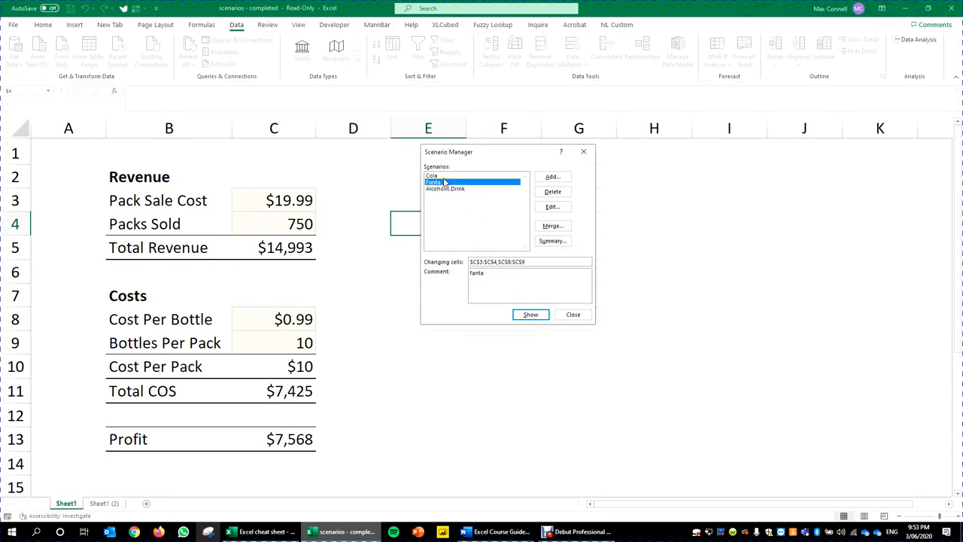
pyautogui.click(529, 315)
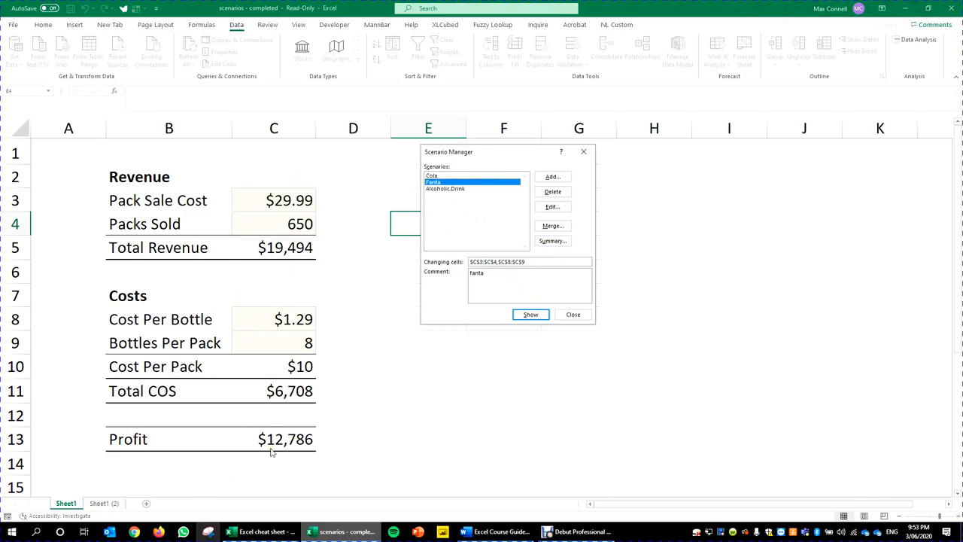
pyautogui.click(454, 189)
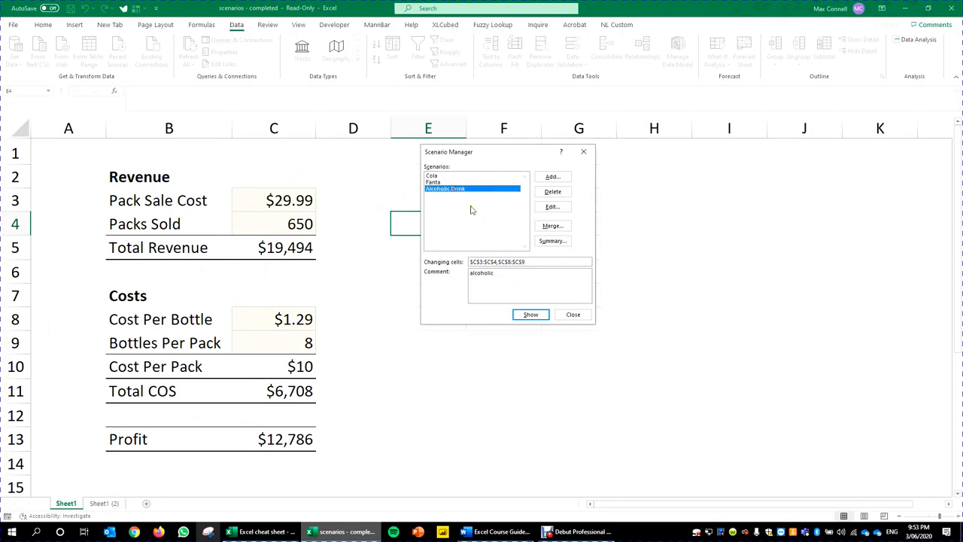
pyautogui.click(531, 314)
# Cycle through all three scenarios once more to compare their results, ending with Cola shown
pyautogui.click(442, 175)
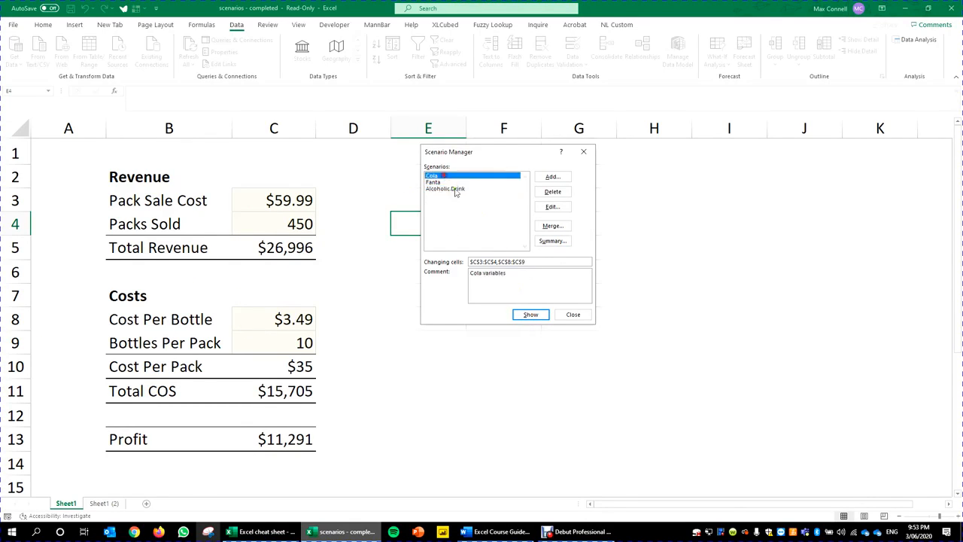
pyautogui.click(526, 316)
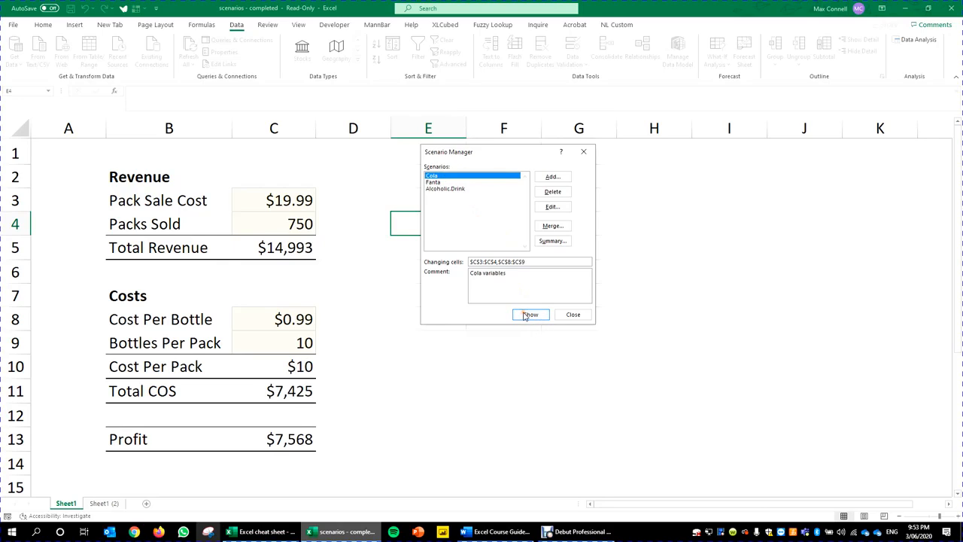
pyautogui.click(450, 182)
pyautogui.click(530, 314)
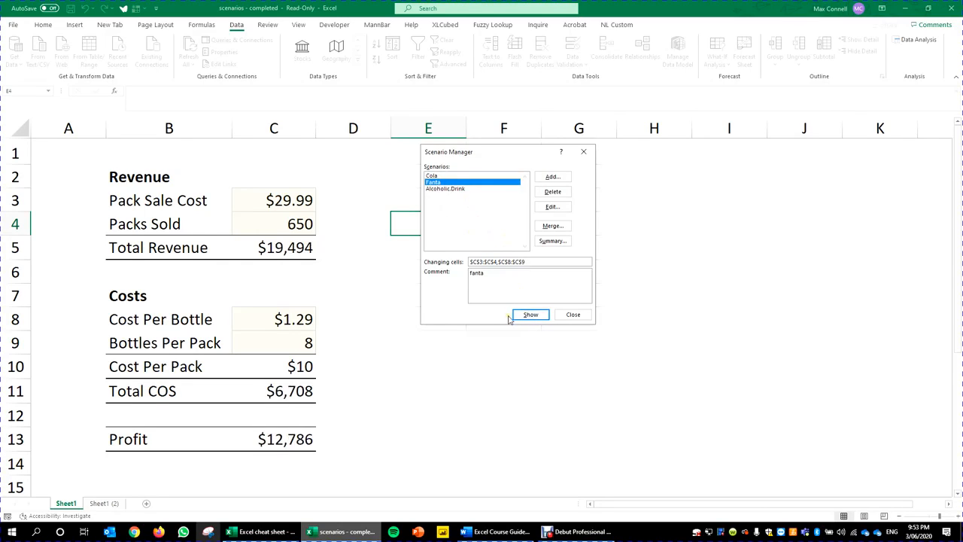
pyautogui.click(465, 188)
pyautogui.click(524, 315)
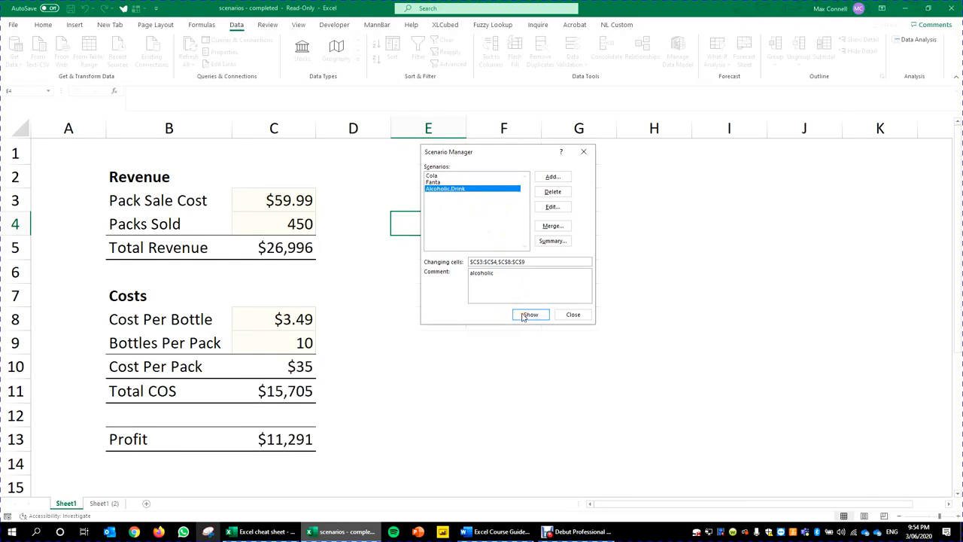
pyautogui.click(429, 176)
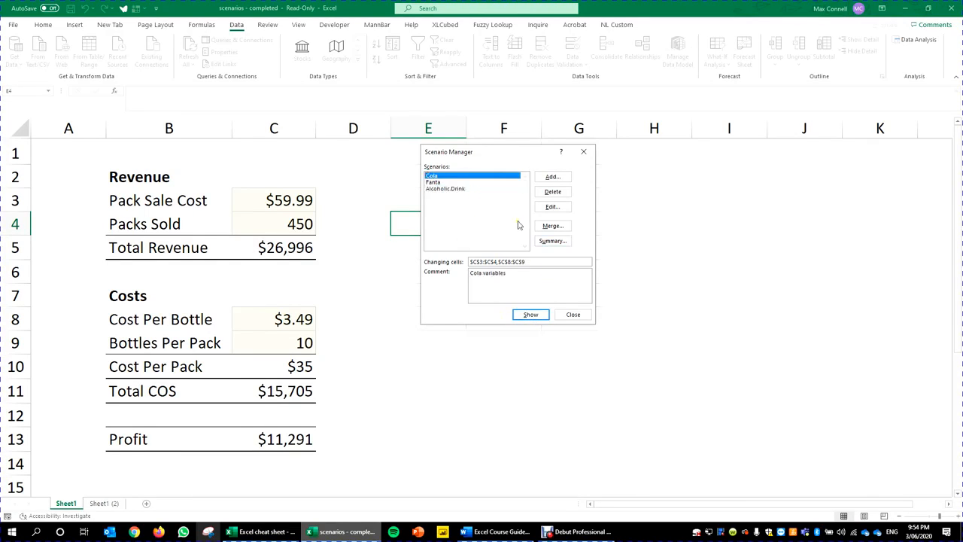
pyautogui.click(531, 314)
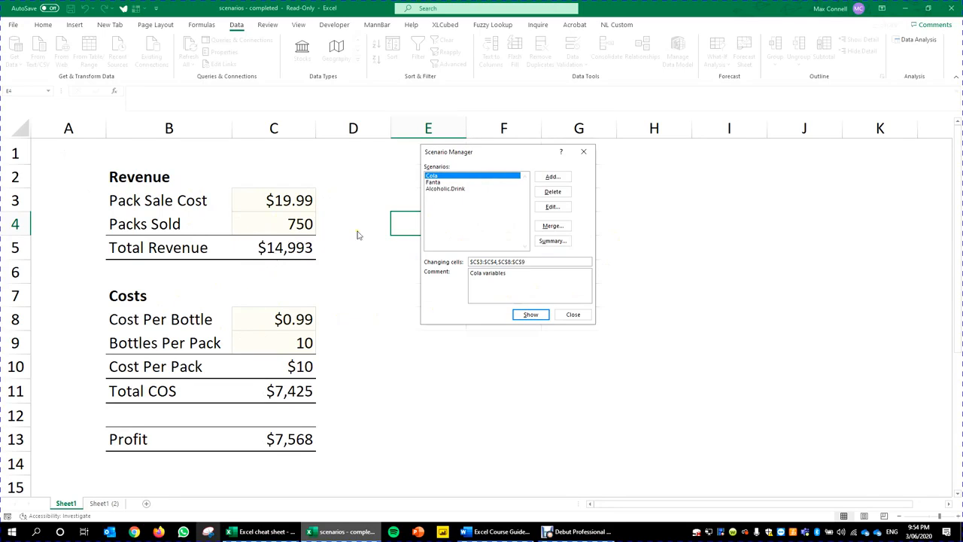
# Edit the Cola scenario to set its C4 value to 850, show it in the model and close the Scenario Manager
pyautogui.click(563, 210)
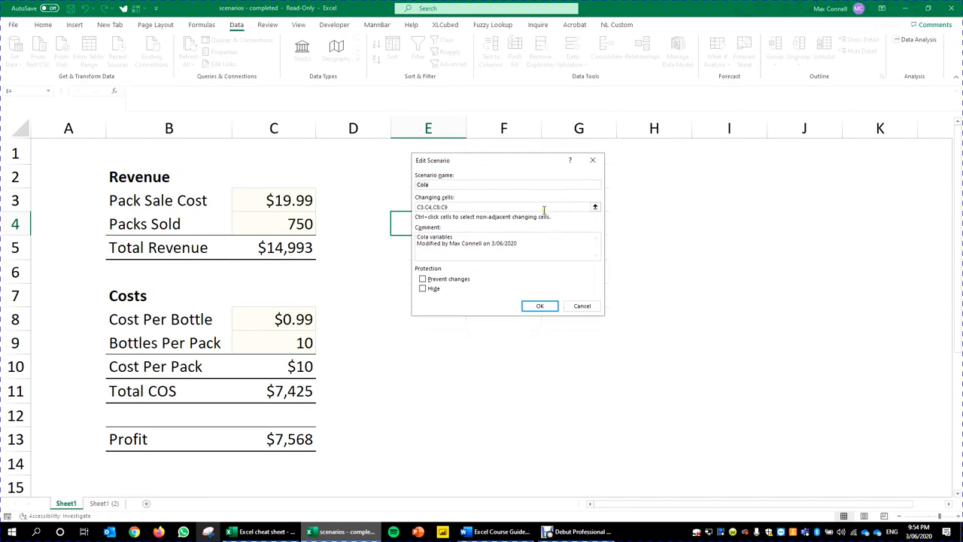
pyautogui.click(540, 307)
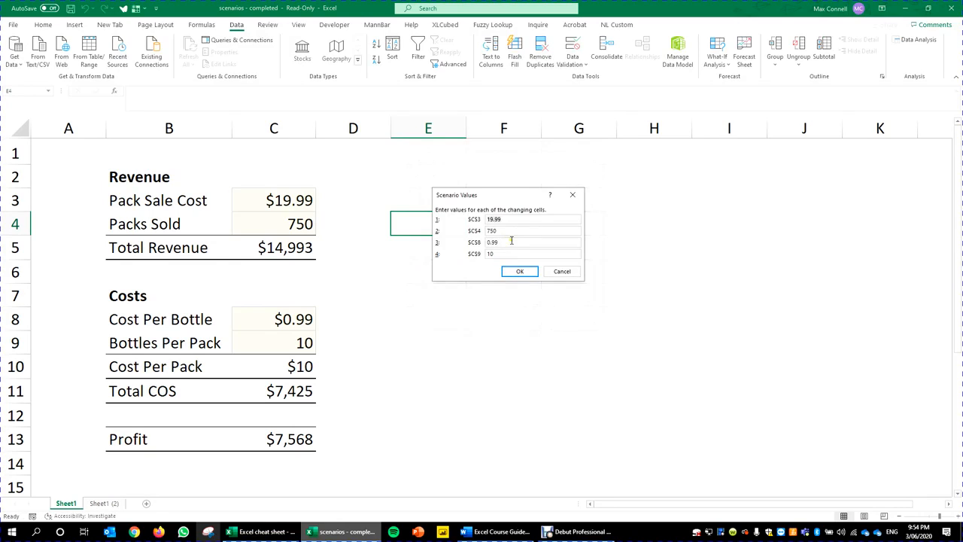
pyautogui.click(489, 230)
pyautogui.click(518, 271)
pyautogui.click(530, 316)
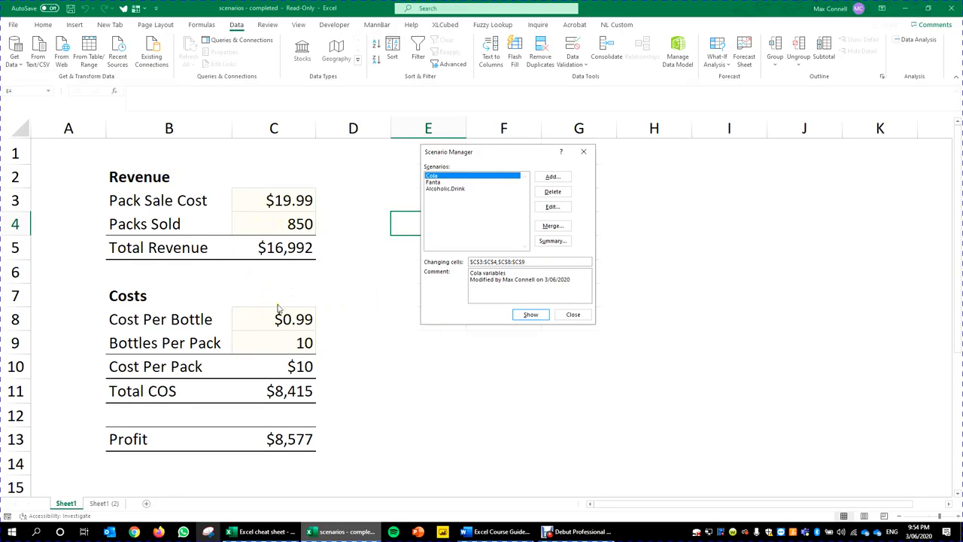
pyautogui.click(570, 316)
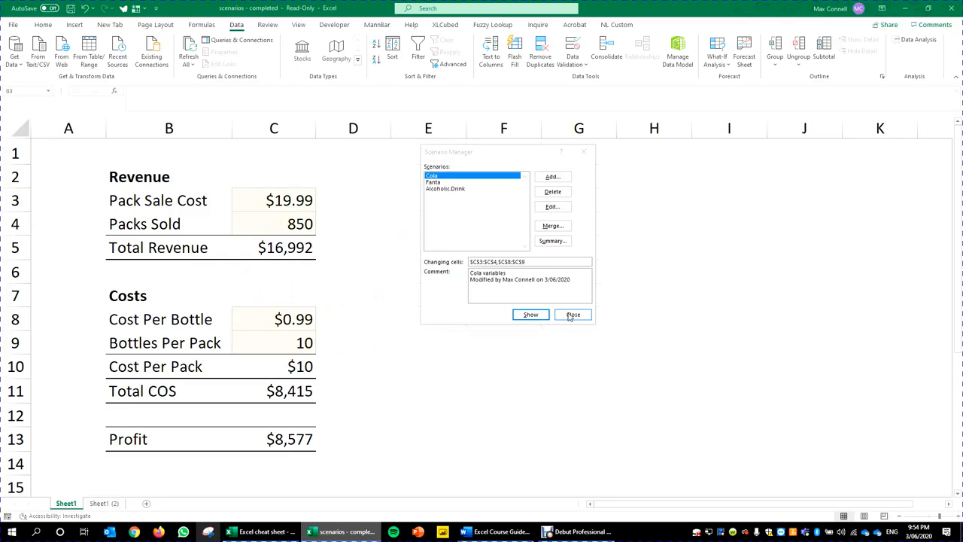
pyautogui.click(569, 317)
# Overwrite the model's inputs directly, setting Pack Sale Cost in C3 to 0 and Packs Sold in C4 to 1
pyautogui.click(346, 223)
pyautogui.click(272, 198)
pyautogui.click(259, 229)
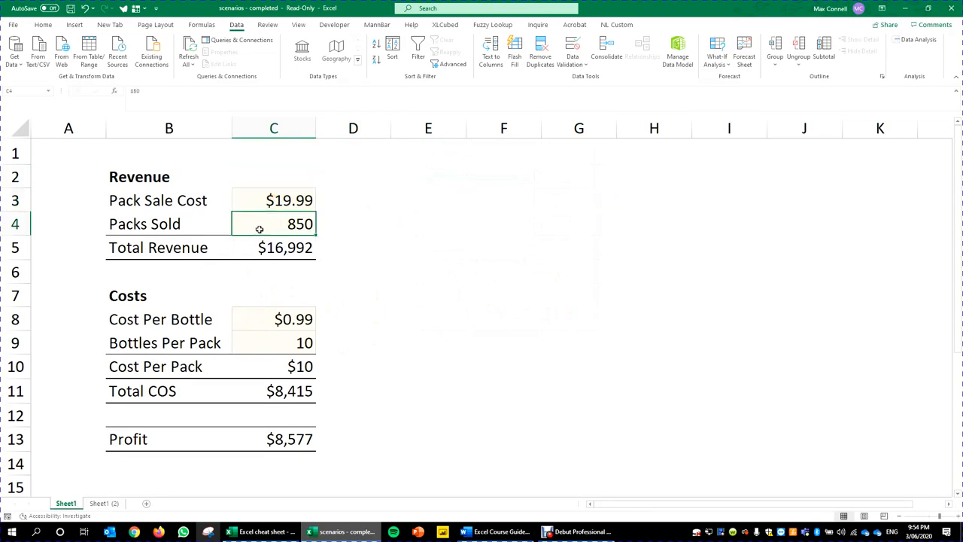
pyautogui.click(354, 228)
pyautogui.click(290, 201)
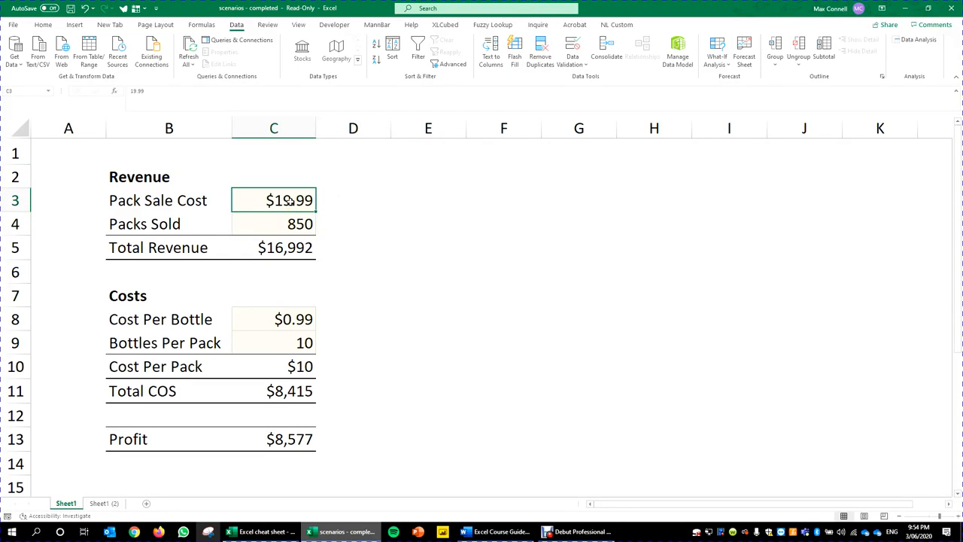
pyautogui.write('0')
pyautogui.hotkey('ctrl', 'Return')
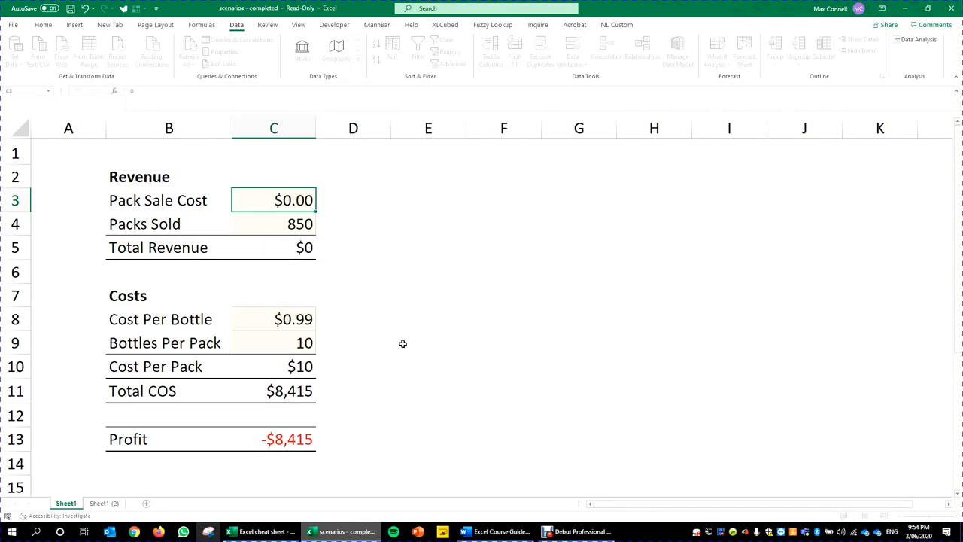
pyautogui.press('Down')
pyautogui.write('1')
pyautogui.hotkey('ctrl', 'Return')
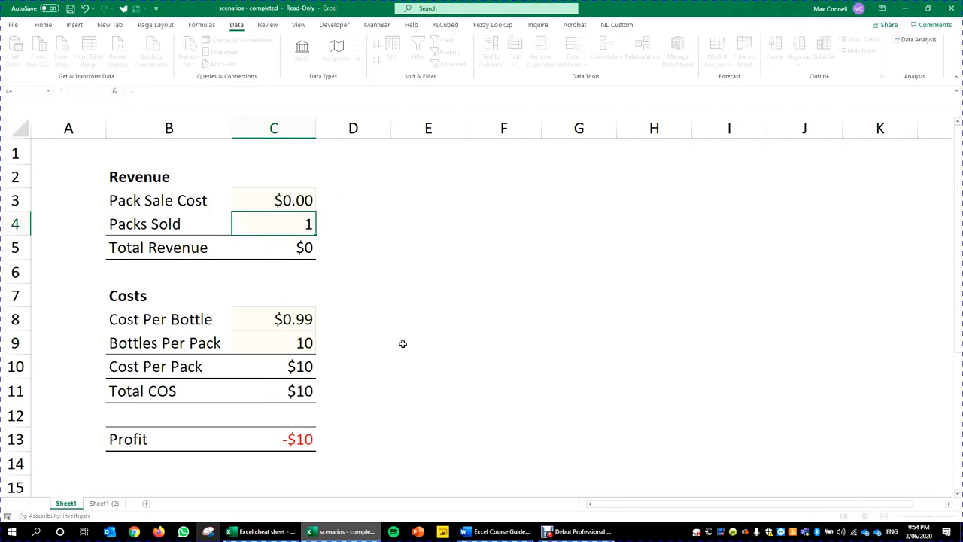
pyautogui.click(534, 291)
pyautogui.click(500, 249)
pyautogui.click(428, 239)
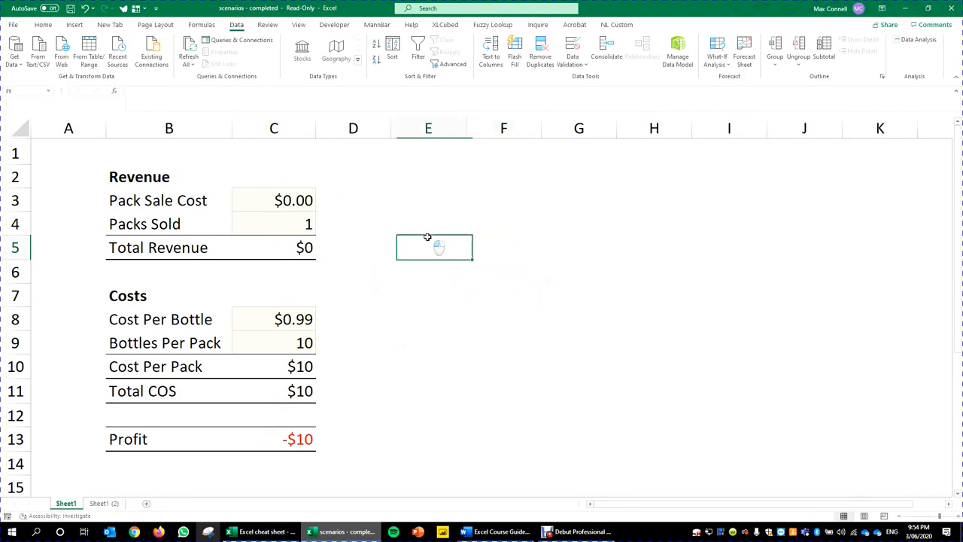
pyautogui.click(599, 197)
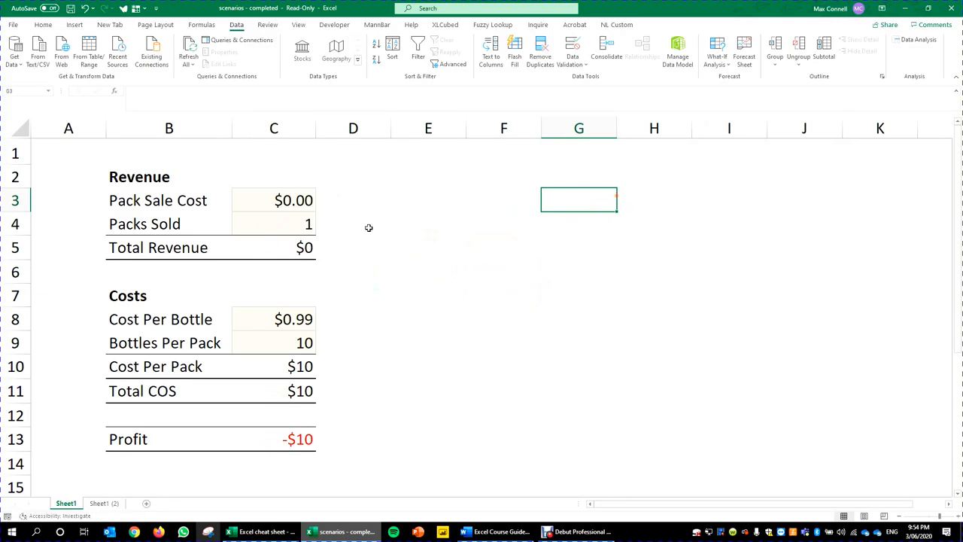
# Reopen the Scenario Manager, apply Cola, Fanta and finally Alcoholic.Drink to the model, and close the manager
pyautogui.click(716, 59)
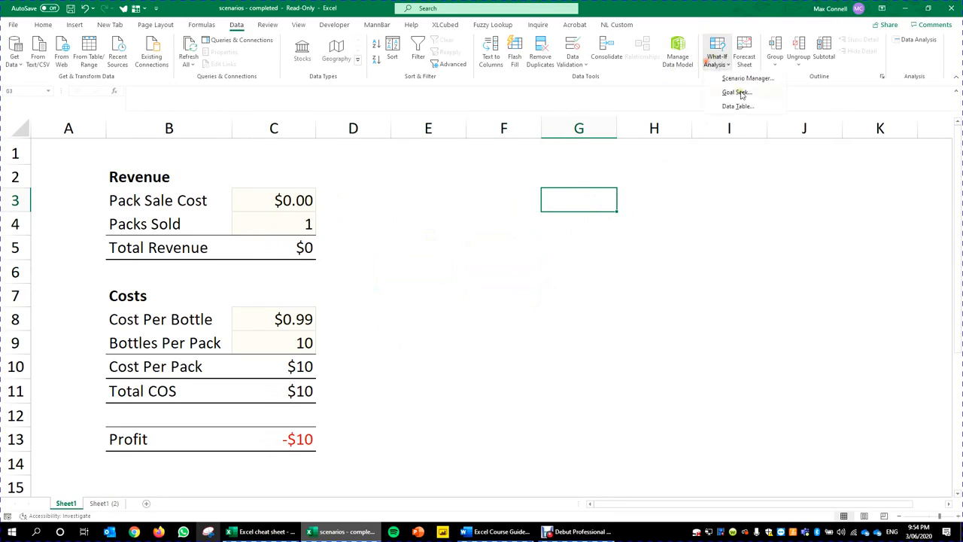
pyautogui.click(755, 79)
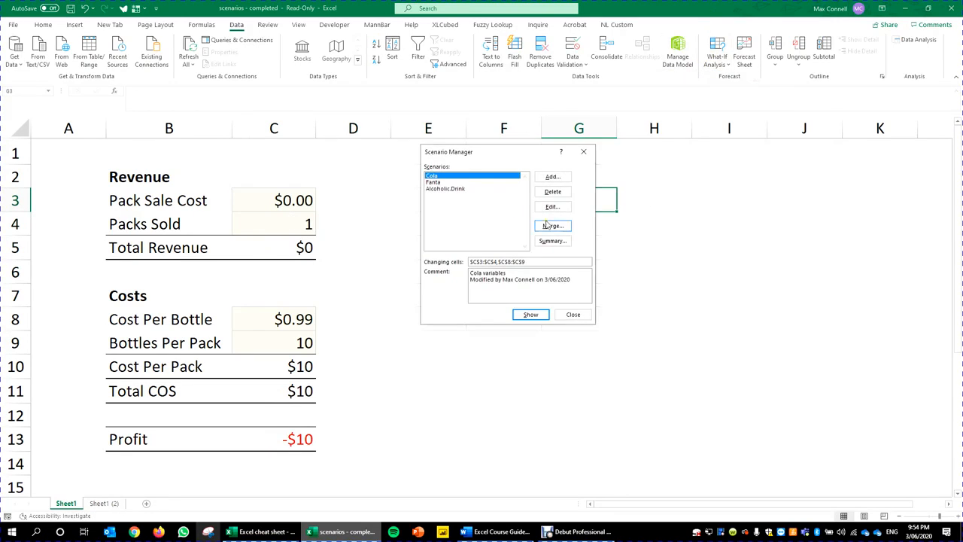
pyautogui.click(529, 316)
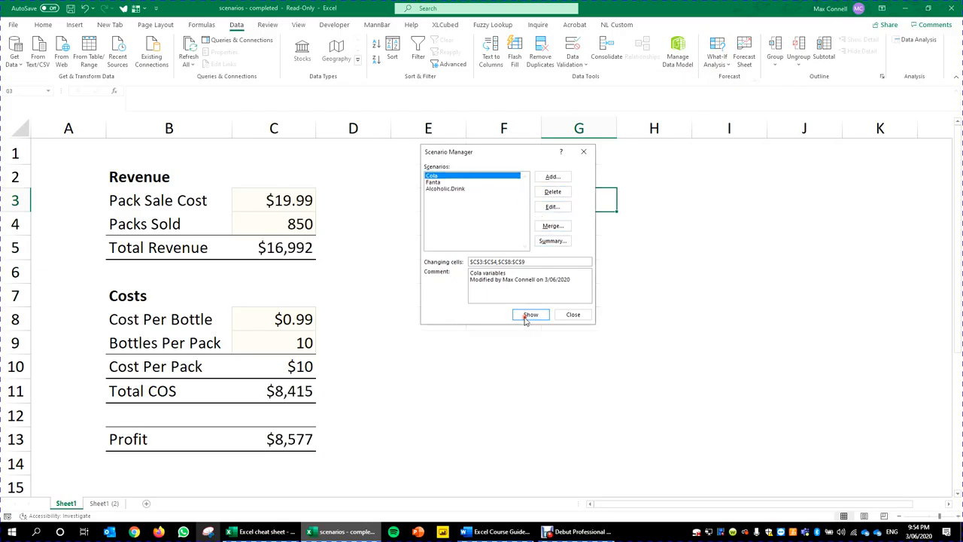
pyautogui.click(435, 182)
pyautogui.click(531, 314)
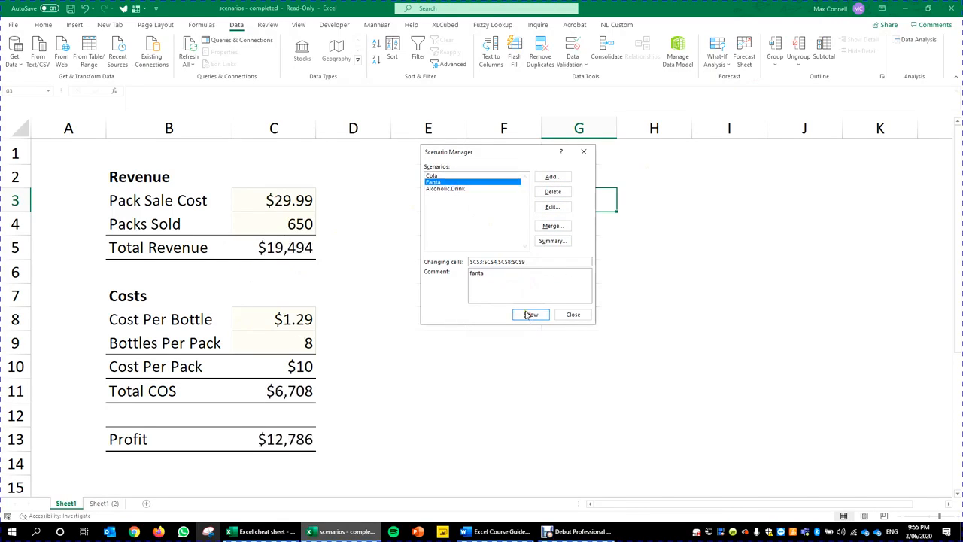
pyautogui.click(458, 189)
pyautogui.click(530, 315)
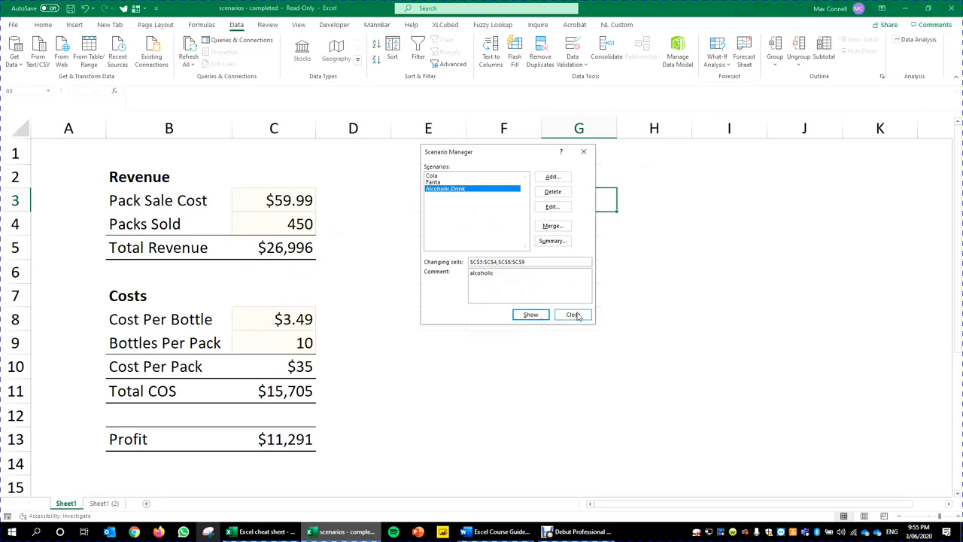
pyautogui.click(573, 314)
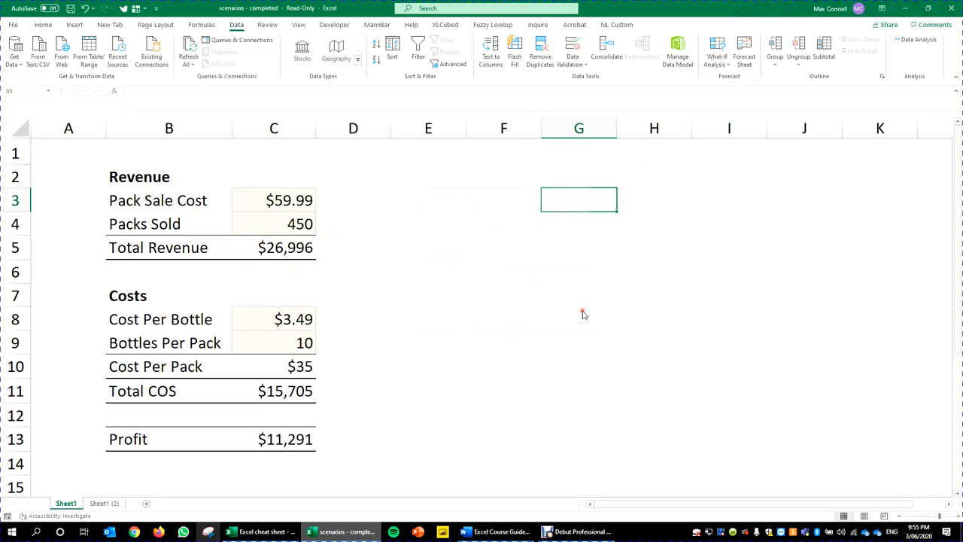
# Clear the Pack Sale Cost value in cell C3, leaving the cell blank
pyautogui.click(297, 201)
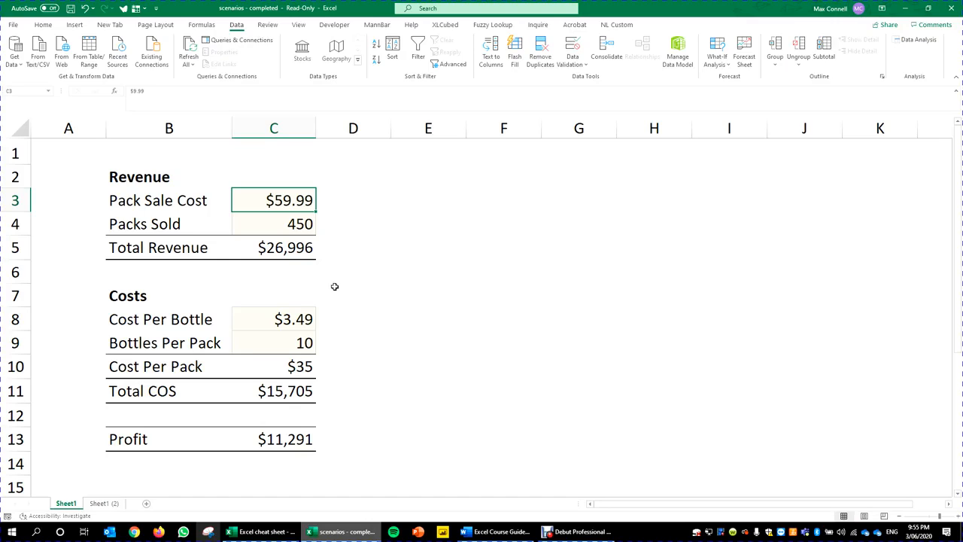
pyautogui.write('09')
pyautogui.press('BackSpace')
pyautogui.press('BackSpace')
pyautogui.write('0')
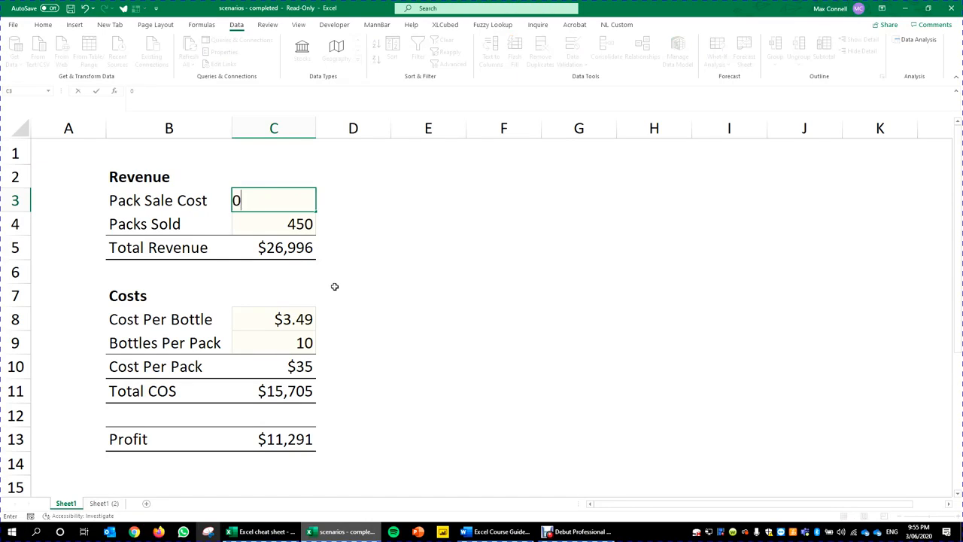
pyautogui.press('BackSpace')
pyautogui.click(371, 250)
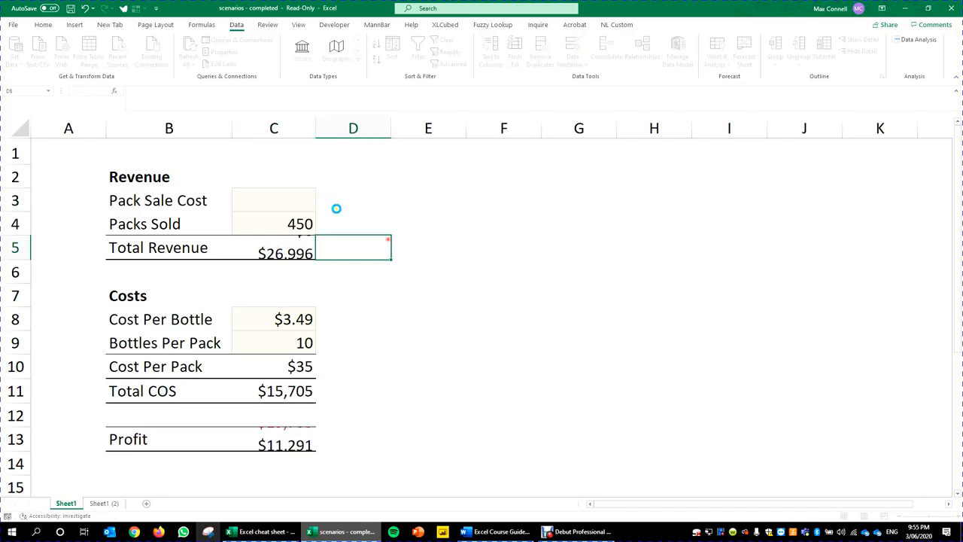
pyautogui.click(299, 203)
pyautogui.click(319, 193)
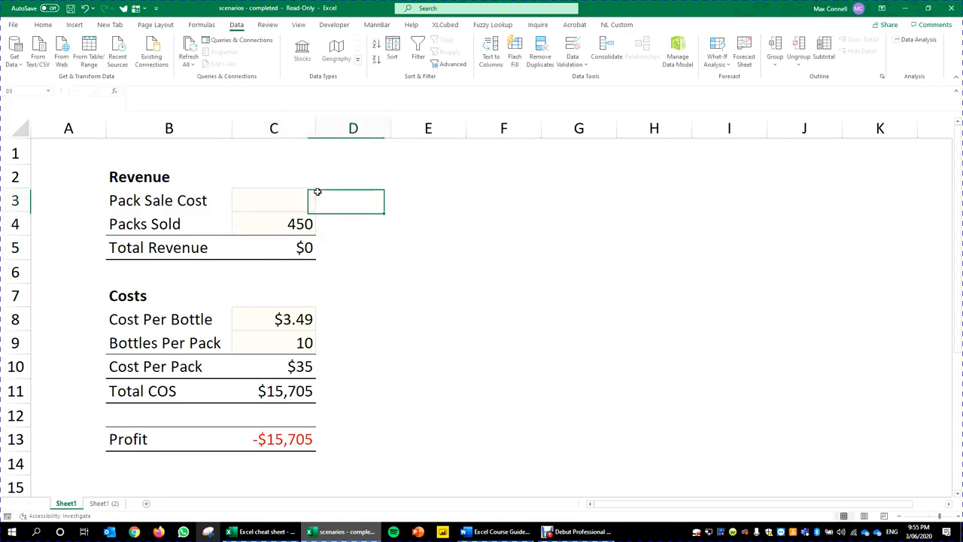
# Set the Pack Sale Cost in cell C3 to 19.99
pyautogui.click(299, 198)
pyautogui.write('19.99')
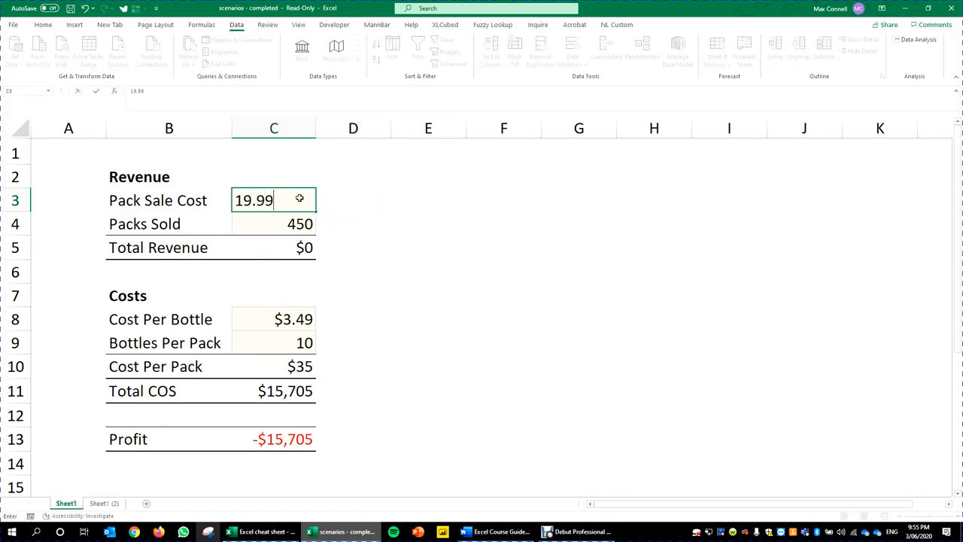
pyautogui.hotkey('ctrl', 'Return')
pyautogui.click(385, 243)
pyautogui.click(280, 200)
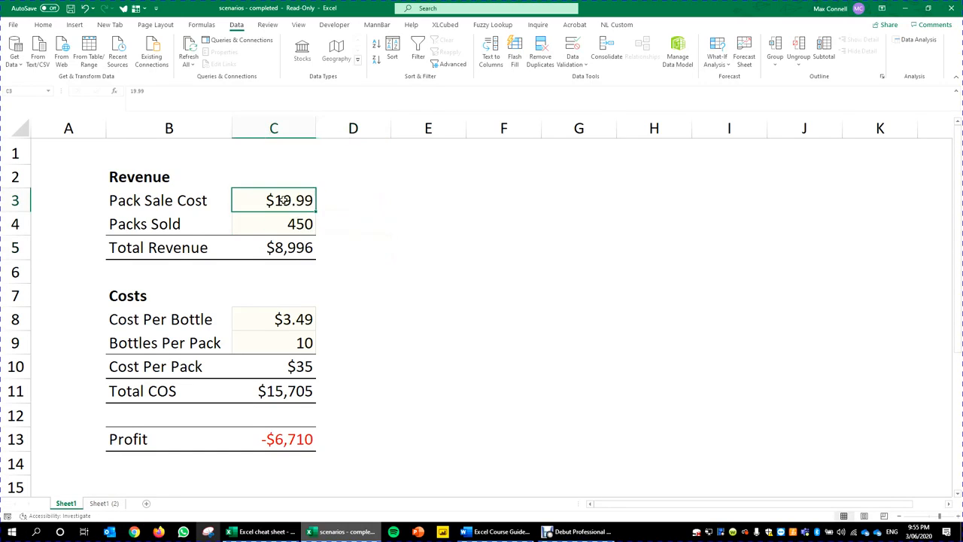
# Apply Cola, Fanta and finally Alcoholic.Drink to the model from the Scenario Manager, and close the manager
pyautogui.click(717, 59)
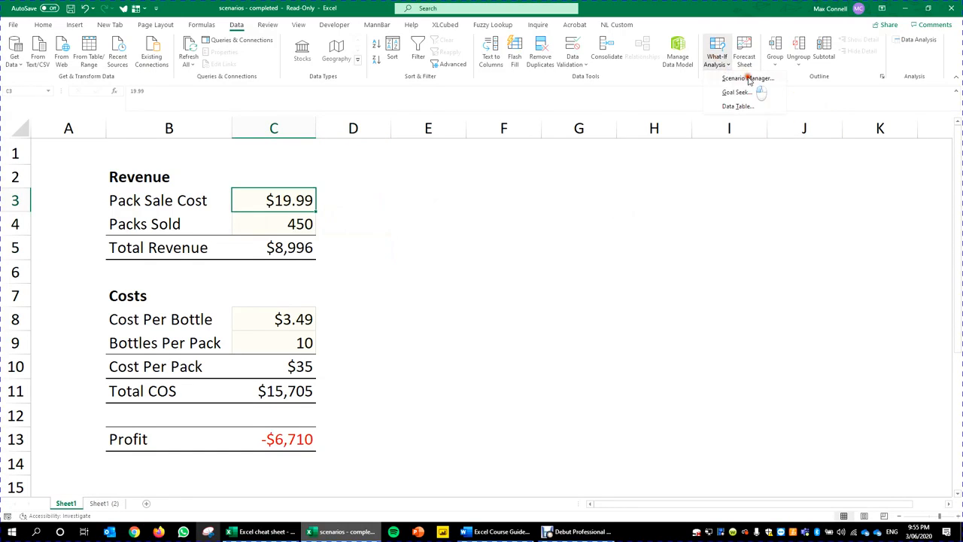
pyautogui.click(741, 82)
pyautogui.click(444, 176)
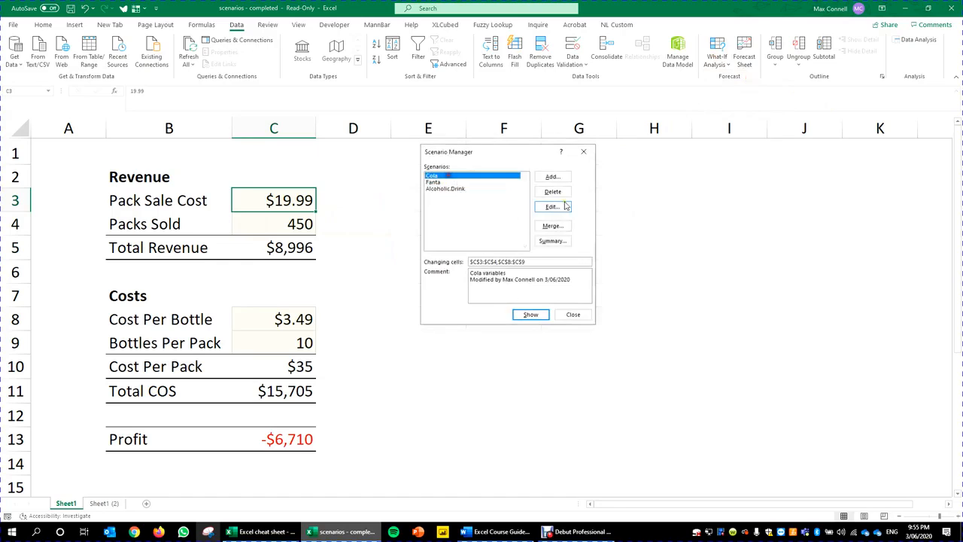
pyautogui.click(530, 315)
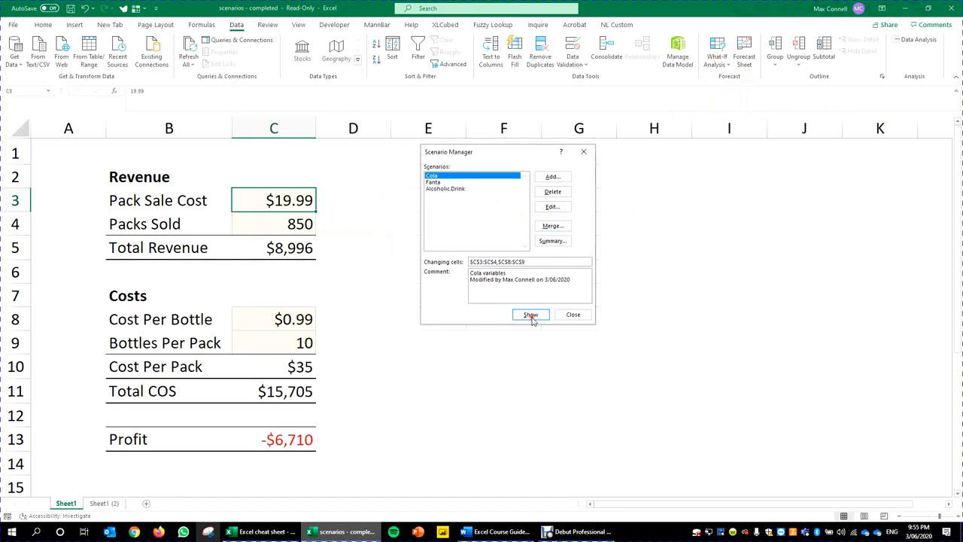
pyautogui.click(440, 182)
pyautogui.click(530, 315)
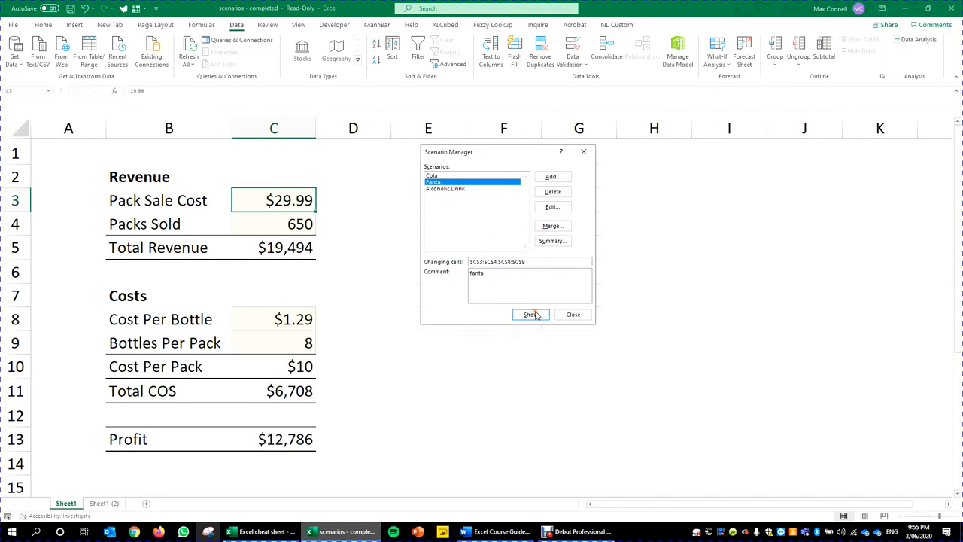
pyautogui.click(452, 189)
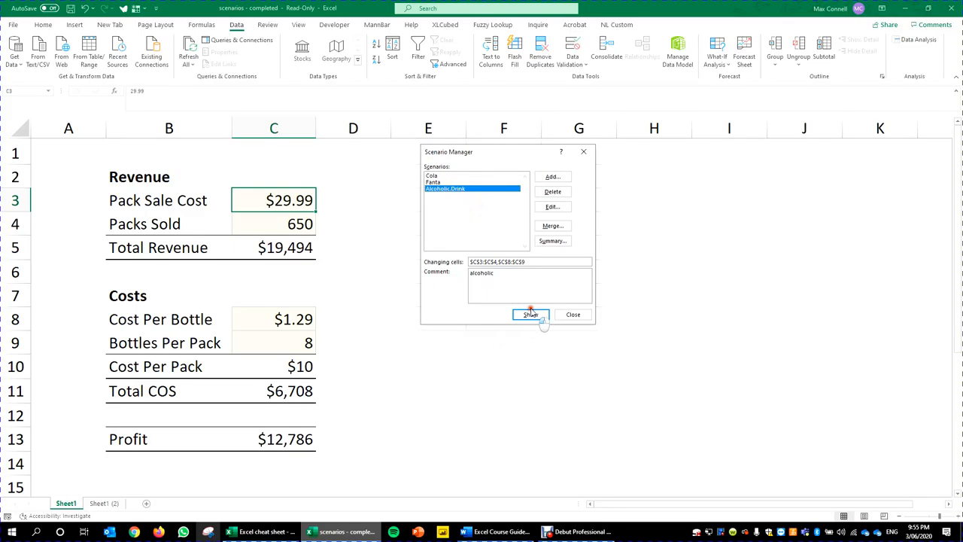
pyautogui.click(529, 316)
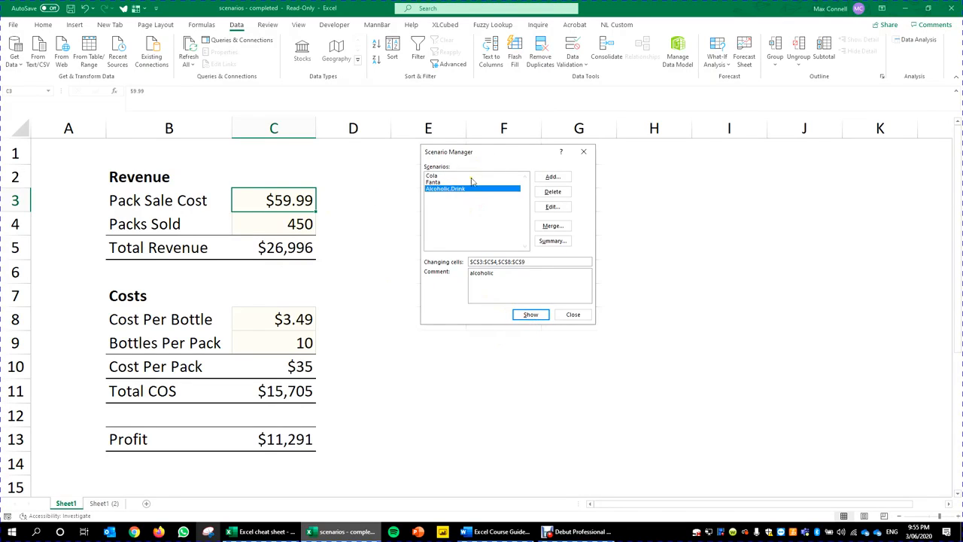
pyautogui.moveTo(451, 152); pyautogui.dragTo(512, 158)
pyautogui.click(643, 158)
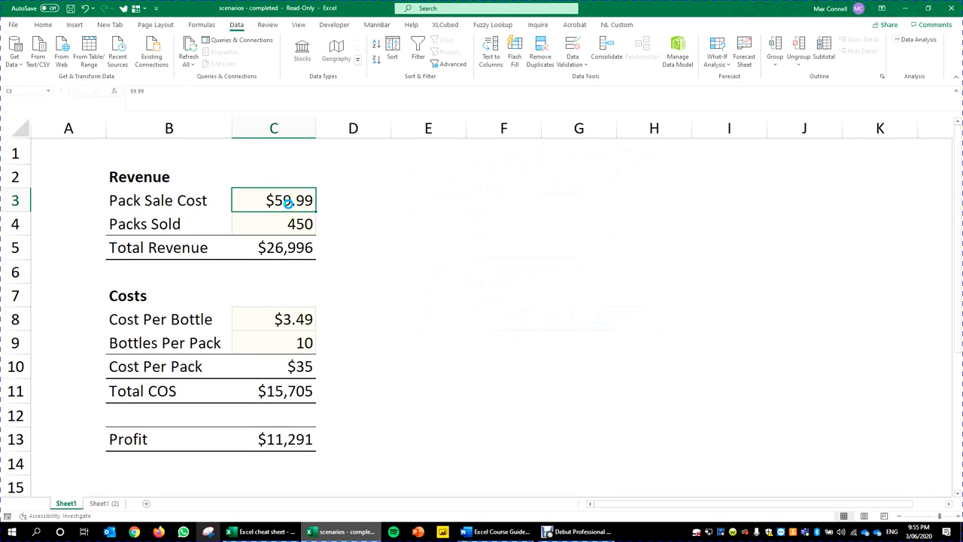
# Override the Pack Sale Cost in C3 directly, trying 40 and settling on 39.99
pyautogui.write('40')
pyautogui.press('Tab')
pyautogui.press('Left')
pyautogui.write('39')
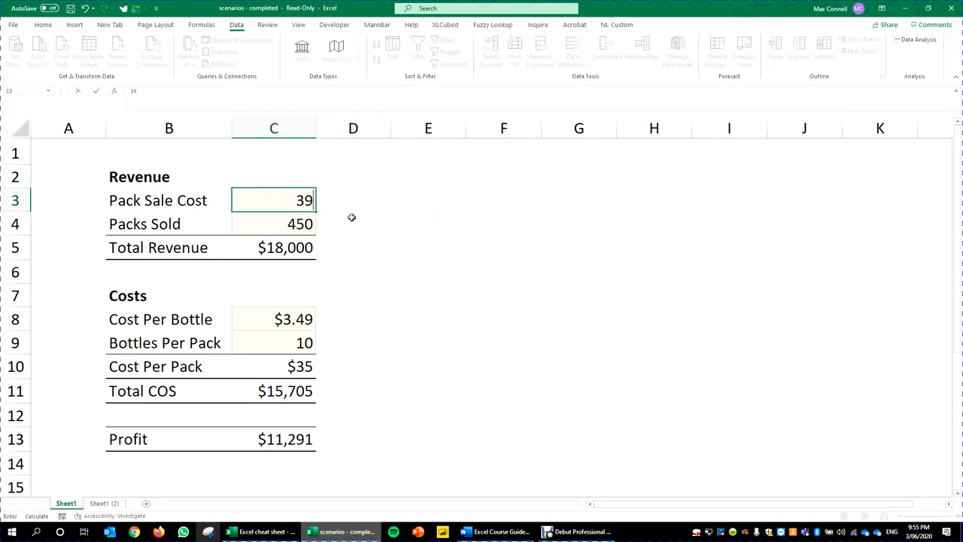
pyautogui.write('.99')
pyautogui.hotkey('ctrl', 'Return')
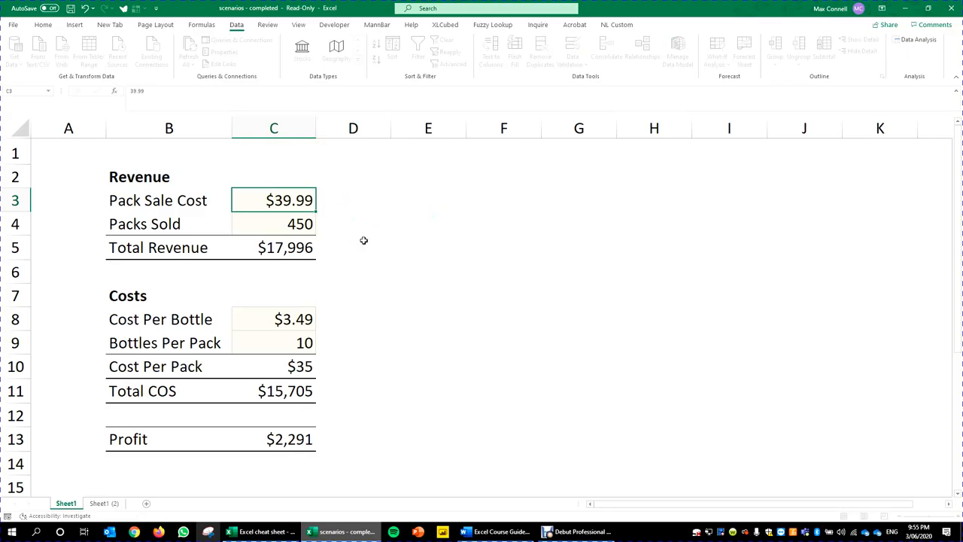
pyautogui.click(413, 269)
pyautogui.click(294, 239)
pyautogui.click(293, 229)
pyautogui.click(322, 201)
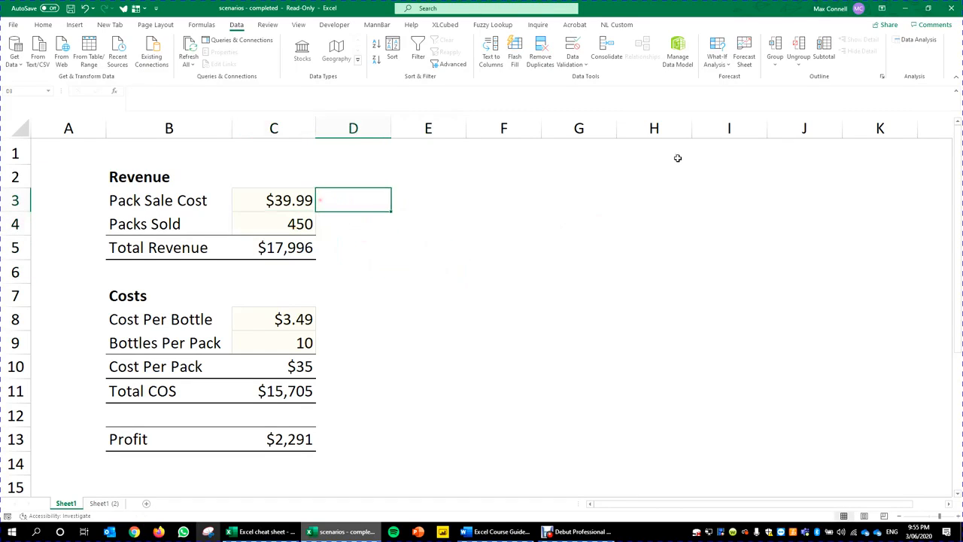
pyautogui.click(252, 199)
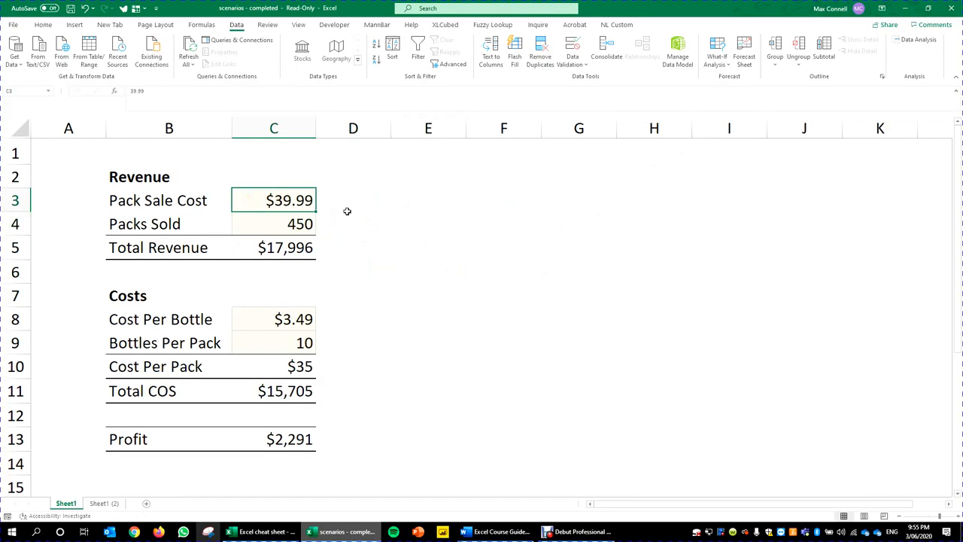
# Generate a Scenario summary report from the Scenario Manager, using cell B17 on Sheet1 as the result cell
pyautogui.click(605, 203)
pyautogui.click(717, 59)
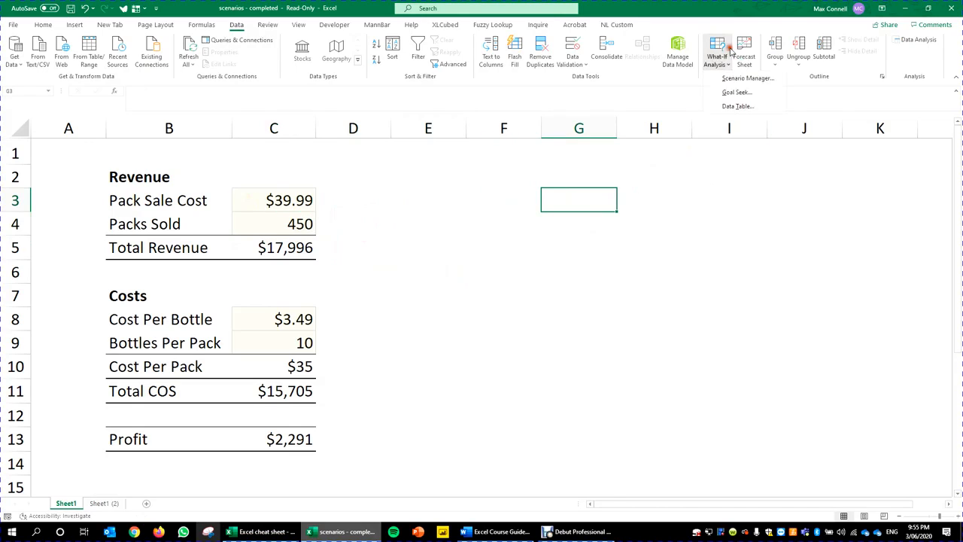
pyautogui.click(757, 78)
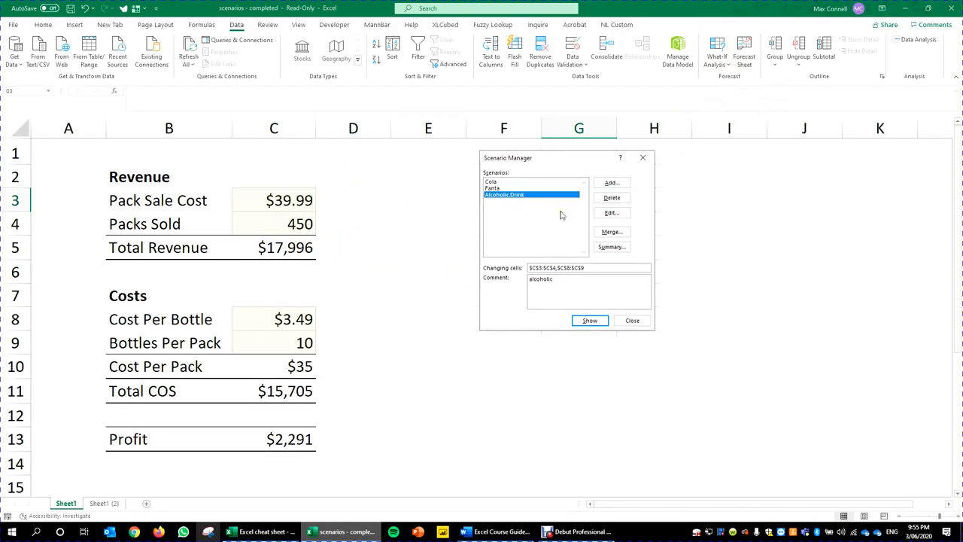
pyautogui.click(611, 248)
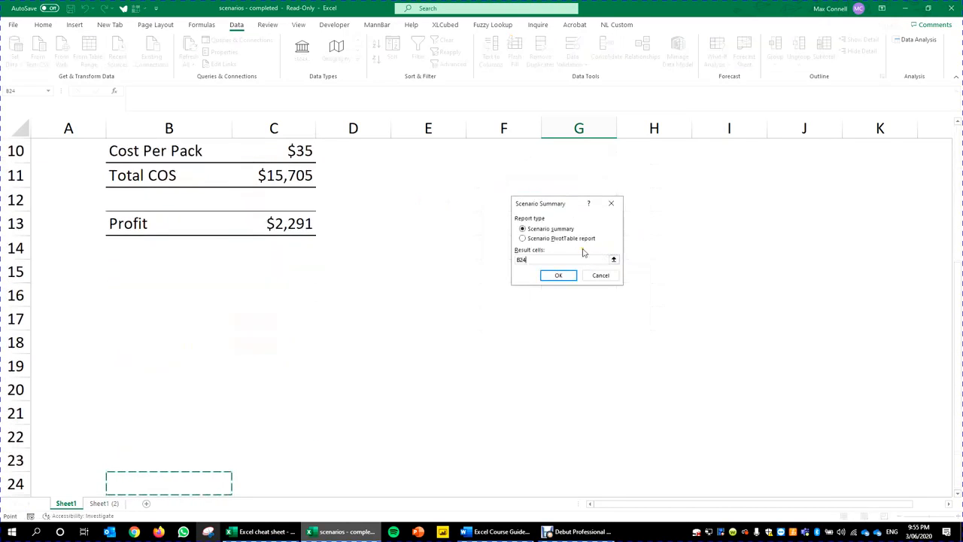
pyautogui.click(113, 503)
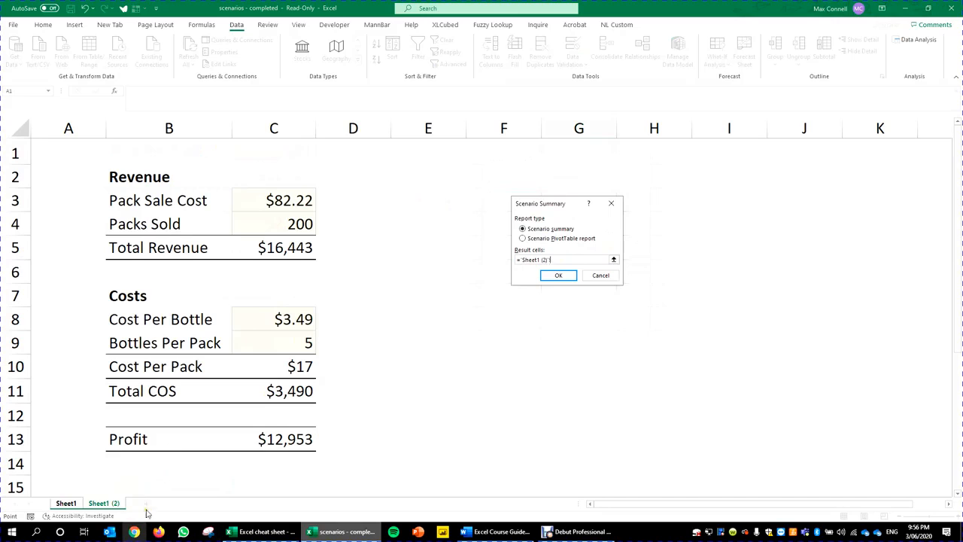
pyautogui.click(66, 503)
pyautogui.scroll(-3, 143, 272)
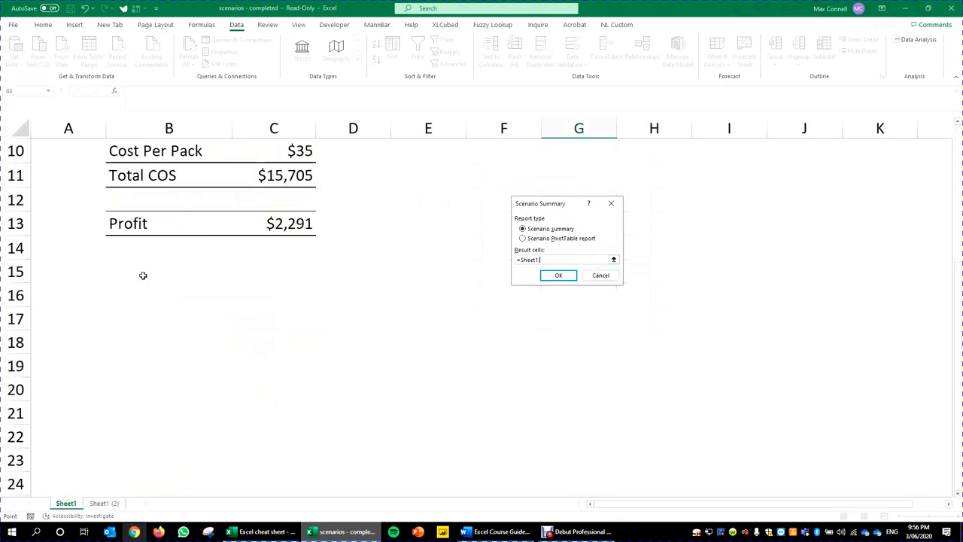
pyautogui.click(133, 311)
pyautogui.click(560, 277)
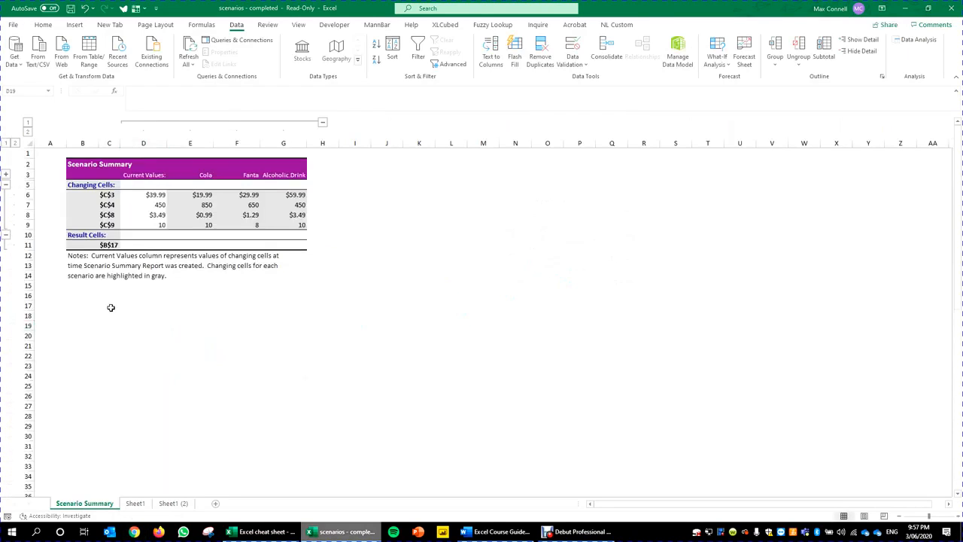
# Compare the changing-cell values of Current Values, Cola, Fanta and Alcoholic.Drink in the Scenario Summary report
pyautogui.click(220, 386)
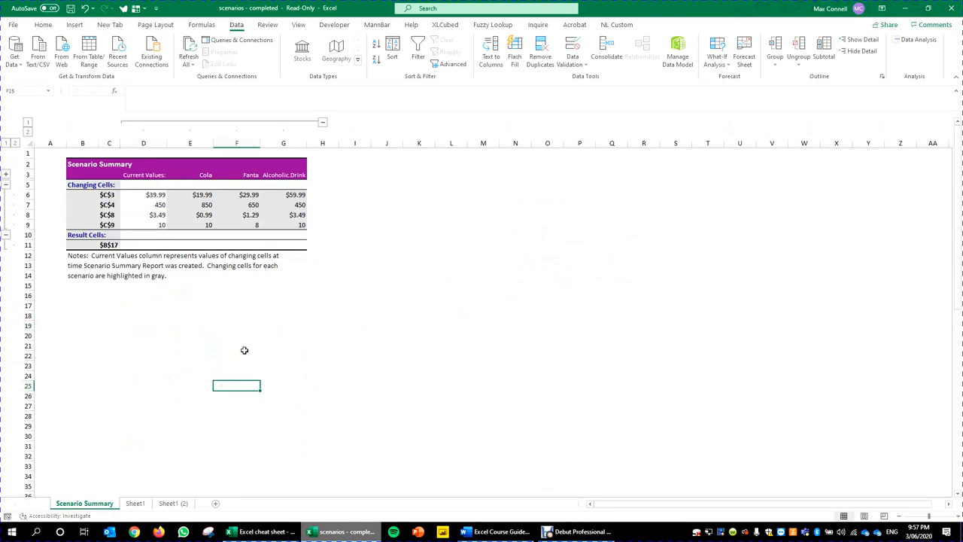
pyautogui.click(210, 315)
pyautogui.click(156, 194)
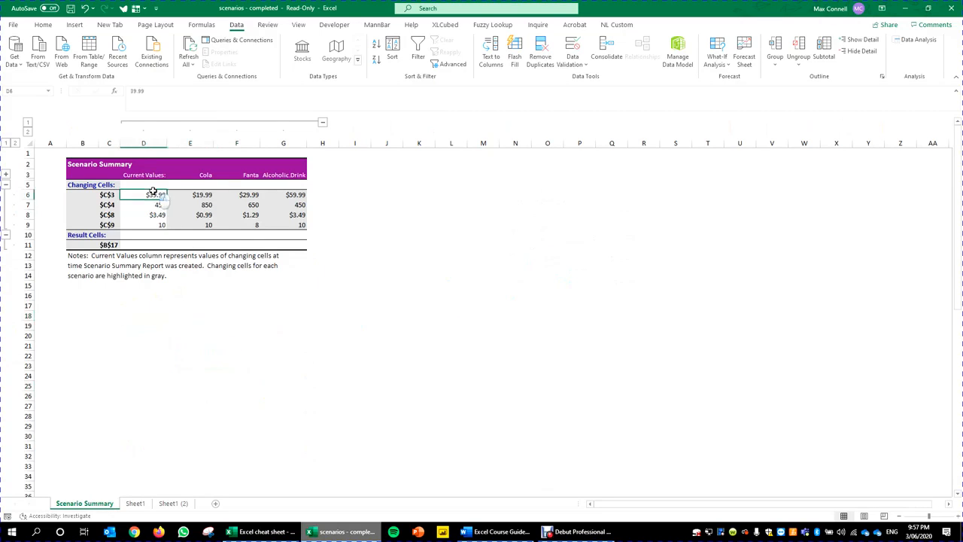
pyautogui.moveTo(204, 194); pyautogui.dragTo(196, 225)
pyautogui.click(202, 195)
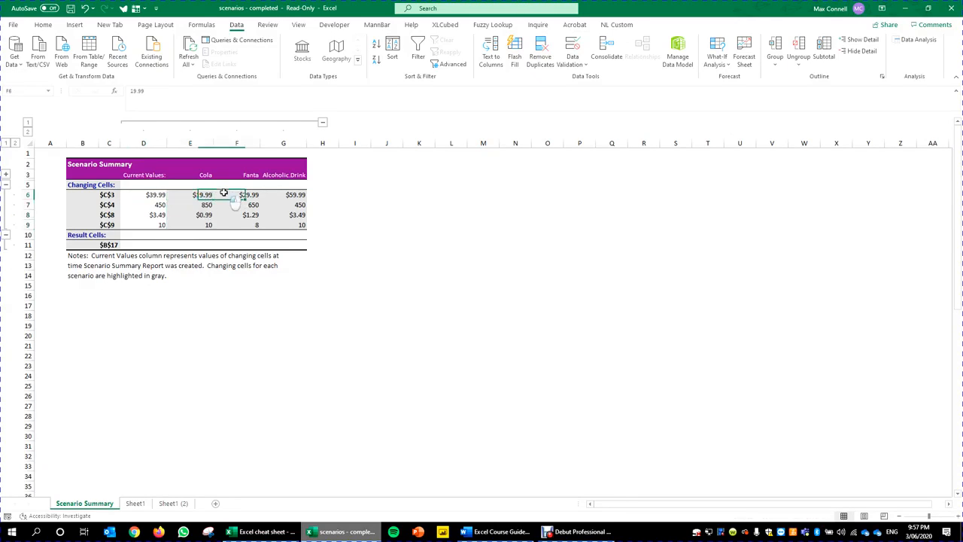
pyautogui.click(242, 194)
pyautogui.click(294, 195)
pyautogui.click(322, 315)
# Examine the report's changing-cell labels and the result cells row below the scenario values
pyautogui.click(87, 207)
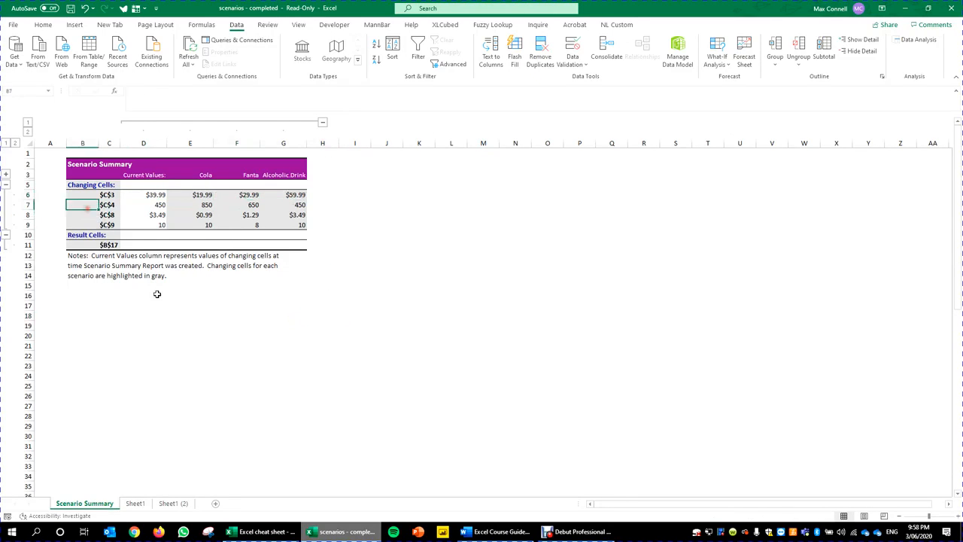
pyautogui.moveTo(148, 245); pyautogui.dragTo(197, 245)
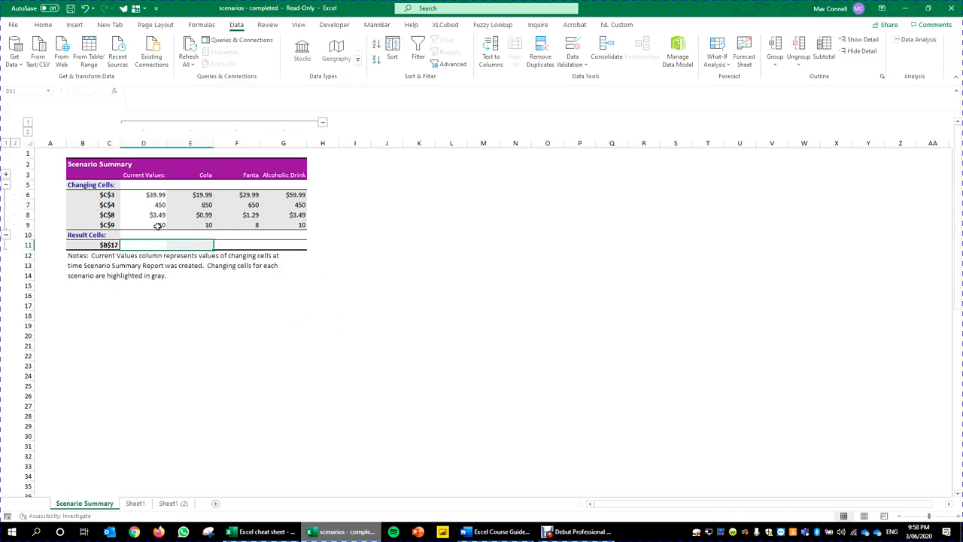
pyautogui.click(155, 184)
pyautogui.click(398, 256)
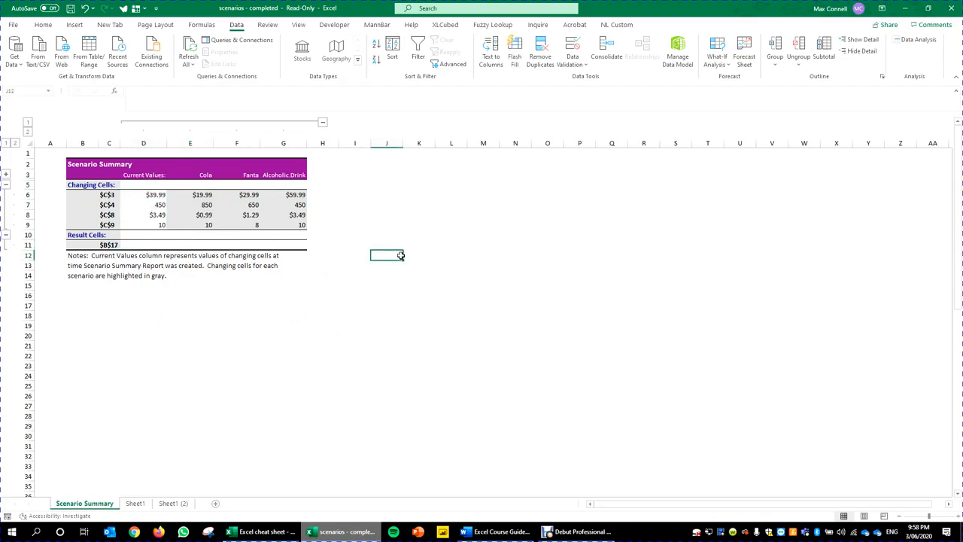
pyautogui.click(339, 265)
pyautogui.click(185, 195)
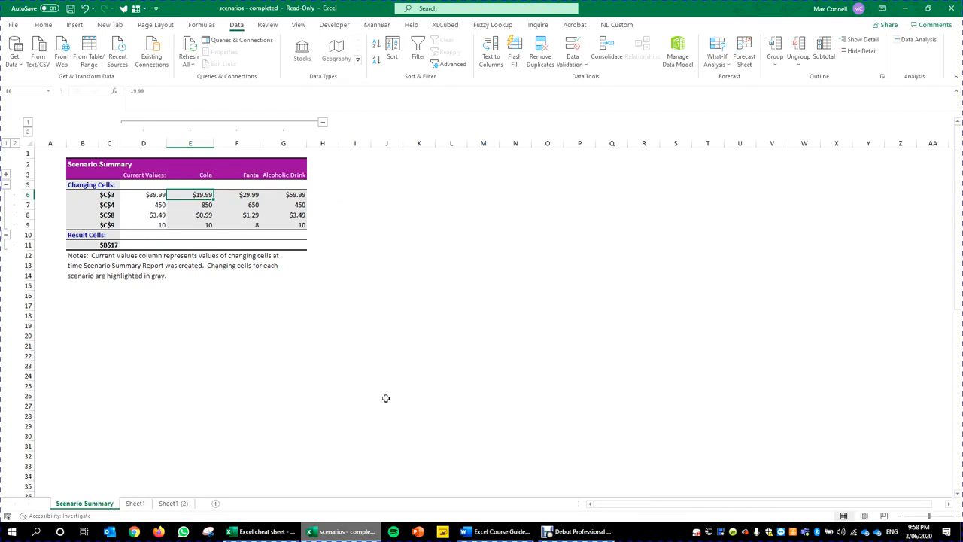
# Expand the collapsed row 4 of the summary report and review the comments stored with each scenario
pyautogui.click(5, 176)
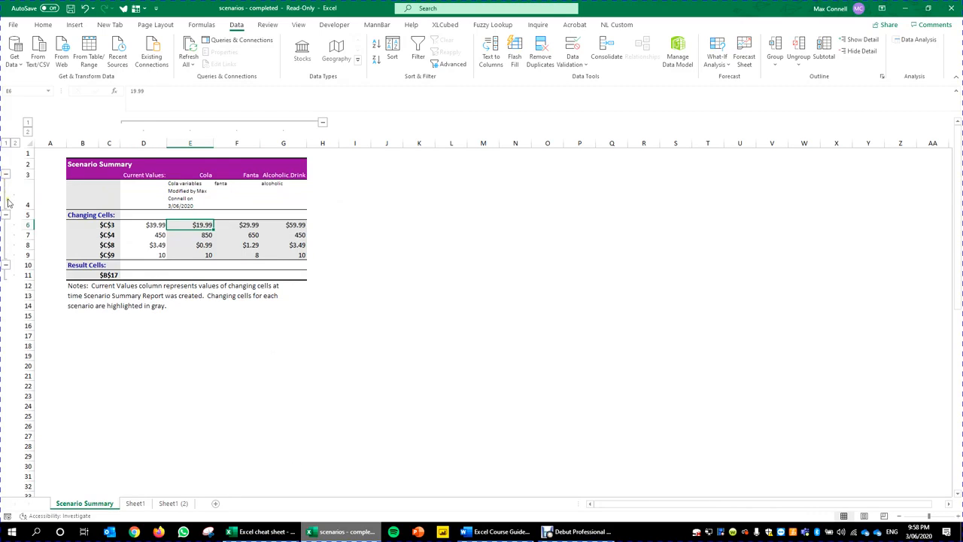
pyautogui.moveTo(127, 196); pyautogui.dragTo(277, 196)
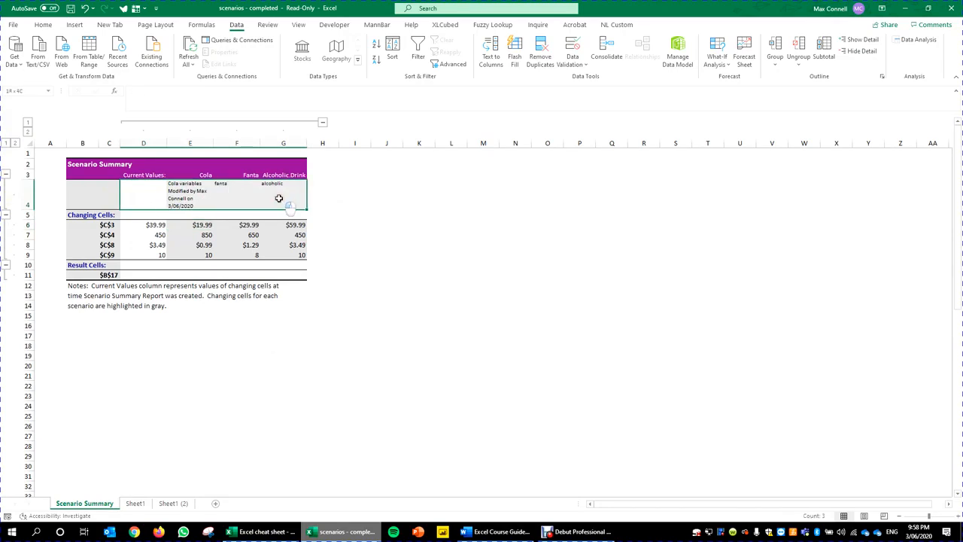
pyautogui.click(122, 281)
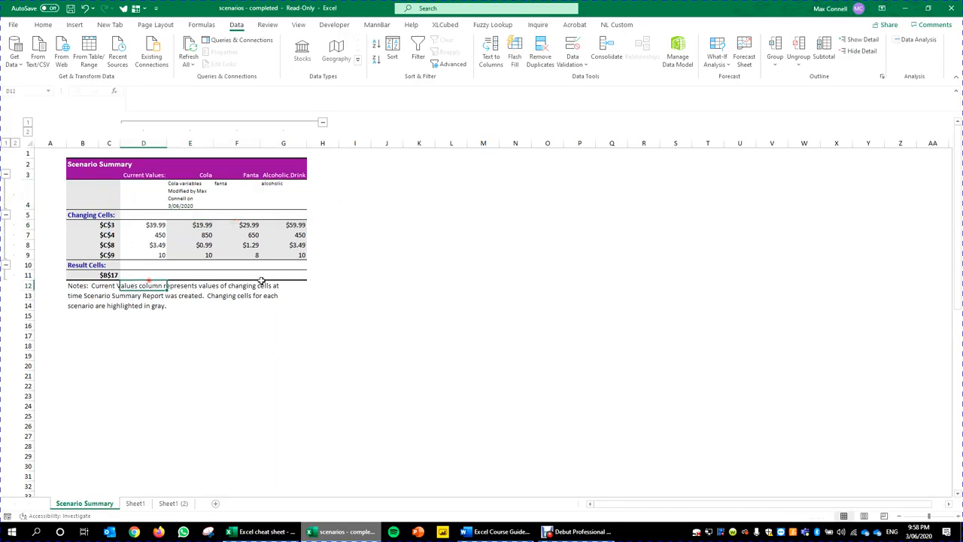
pyautogui.click(112, 315)
pyautogui.click(197, 361)
pyautogui.click(461, 335)
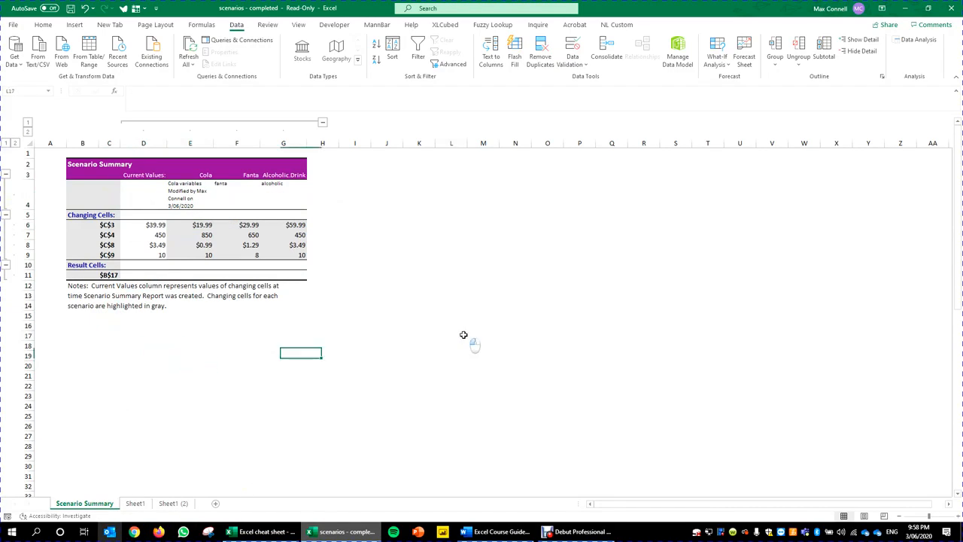
# Return to the pack sales model on Sheet1 and look over the available What-If Analysis tools
pyautogui.click(135, 503)
pyautogui.scroll(3, 127, 346)
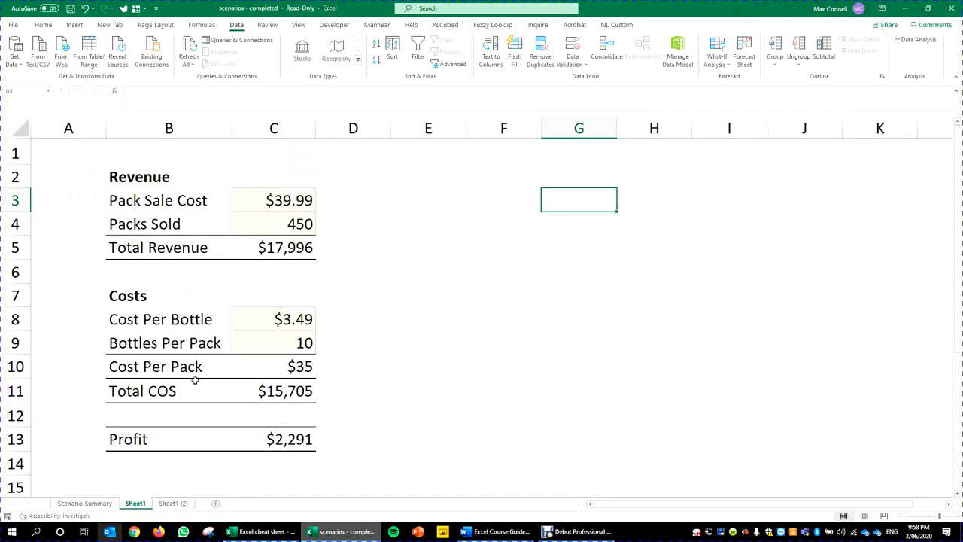
pyautogui.click(721, 67)
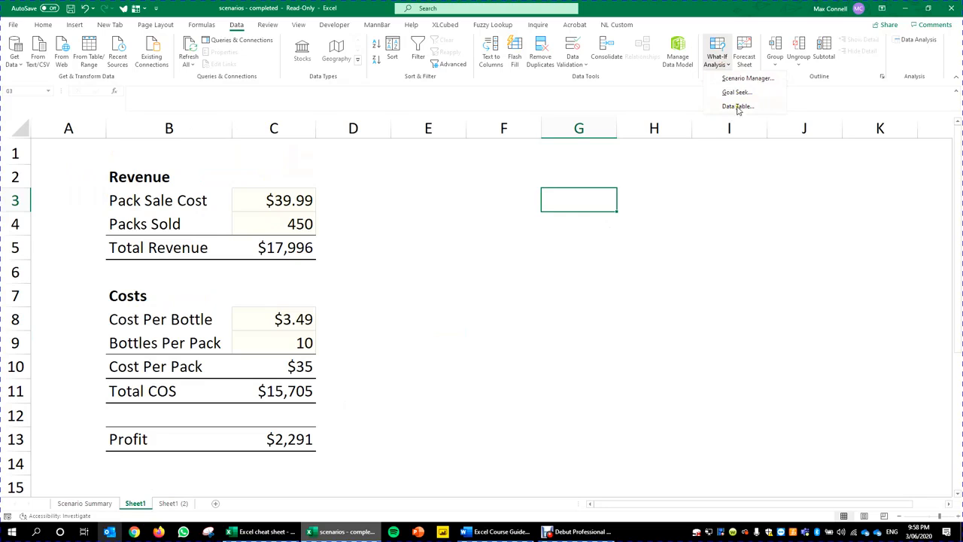
pyautogui.click(494, 228)
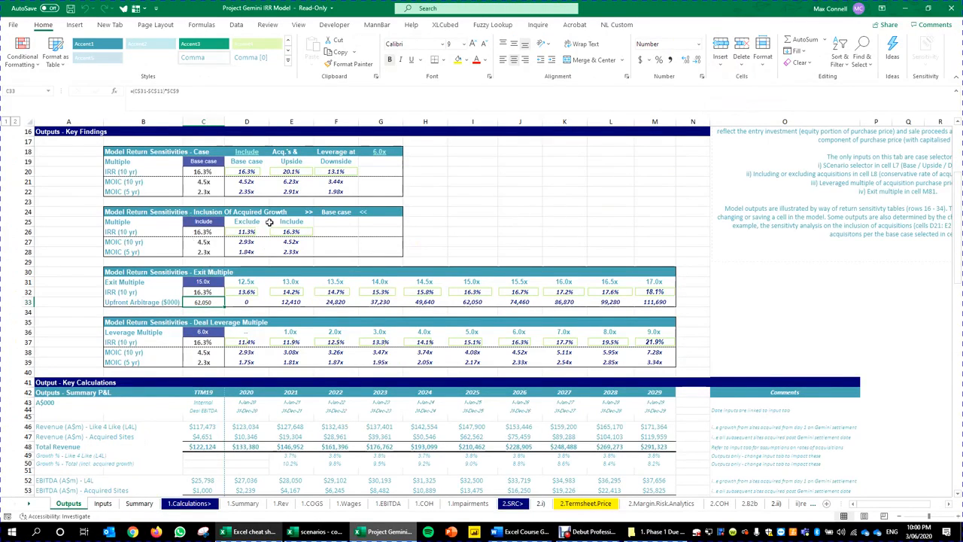
# Review the scenario assumptions on the Inputs and Summary sheets of the Project Gemini IRR Model workbook
pyautogui.click(102, 503)
pyautogui.scroll(10, 244, 375)
pyautogui.scroll(-20, 244, 375)
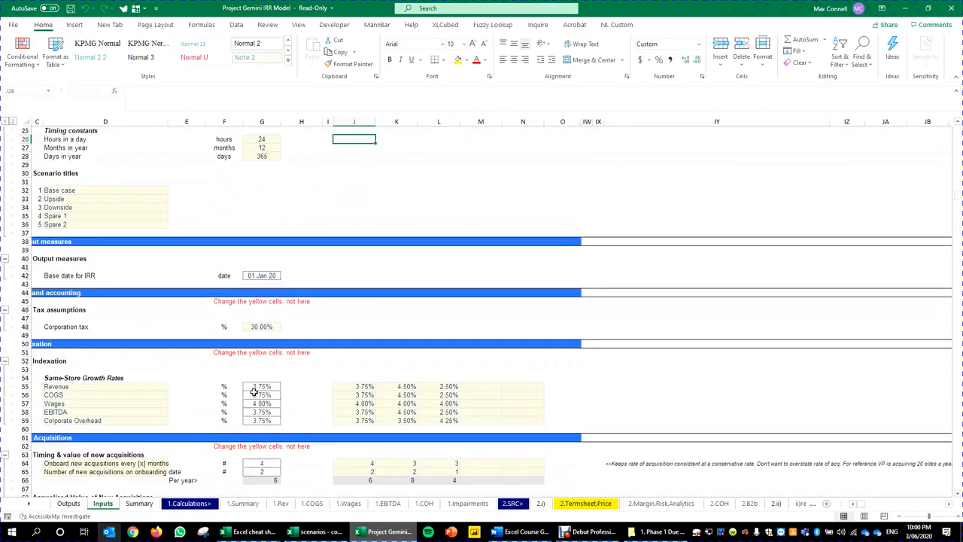
pyautogui.click(151, 508)
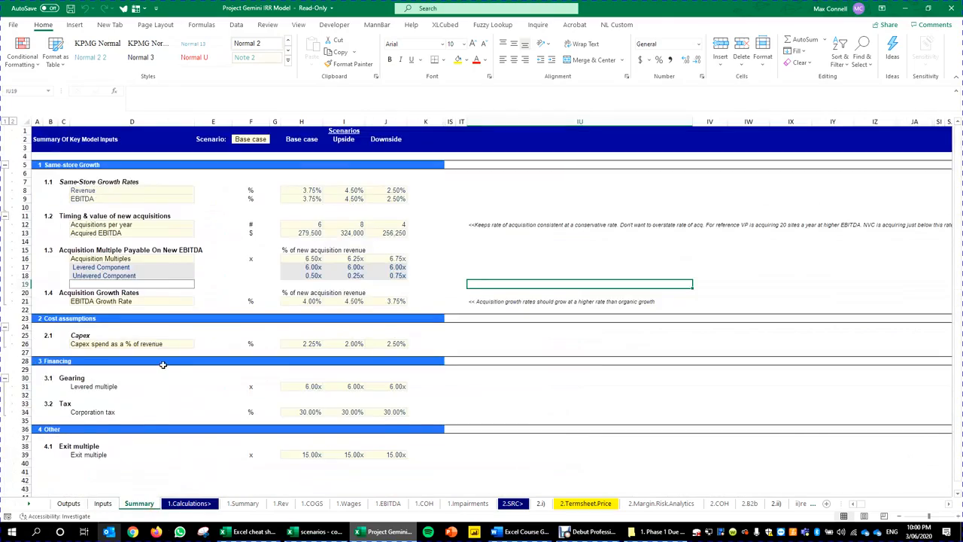
# Look through the Summary, 1.Summary and Inputs sheets of the IRR model
pyautogui.scroll(-7, 133, 391)
pyautogui.scroll(7, 165, 411)
pyautogui.click(239, 503)
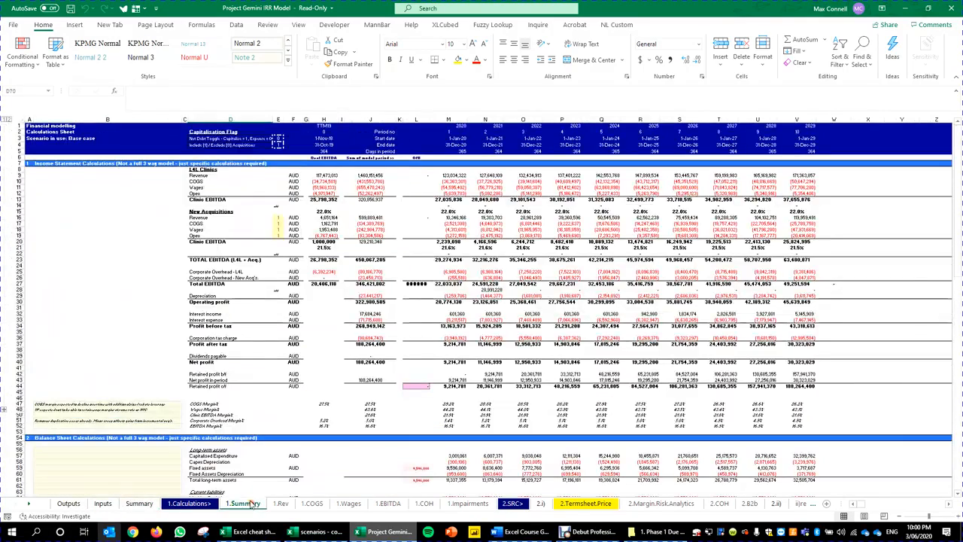
pyautogui.click(139, 503)
pyautogui.click(110, 504)
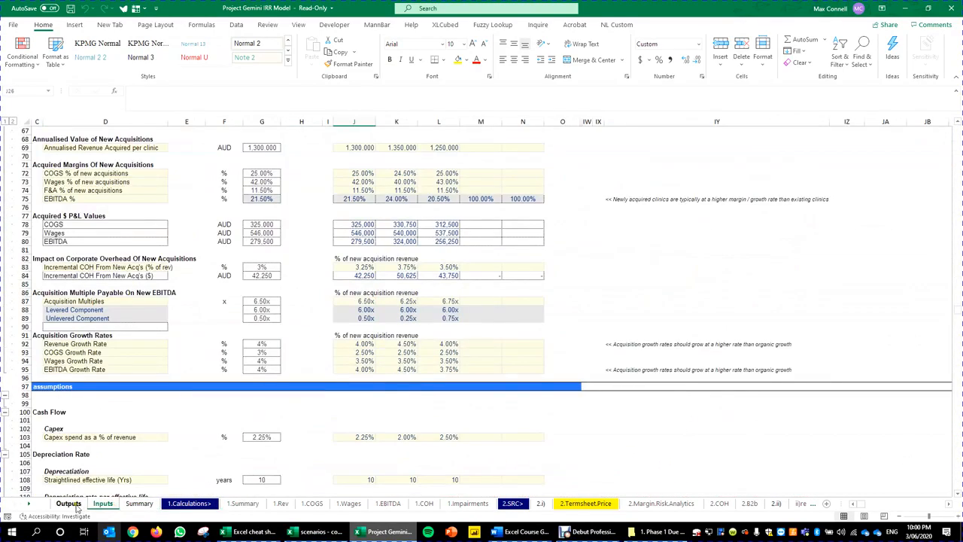
# Review the scenario selector and the model return sensitivity tables under Key Findings on the Outputs sheet
pyautogui.click(68, 503)
pyautogui.scroll(5, 158, 312)
pyautogui.scroll(-6, 242, 319)
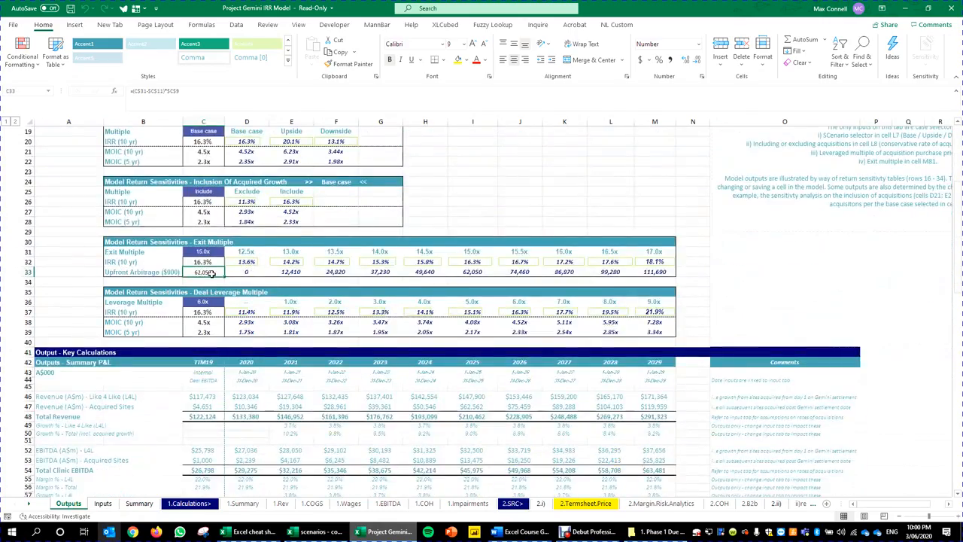
pyautogui.scroll(6, 237, 301)
pyautogui.scroll(-6, 237, 294)
pyautogui.scroll(2, 235, 284)
pyautogui.scroll(4, 236, 284)
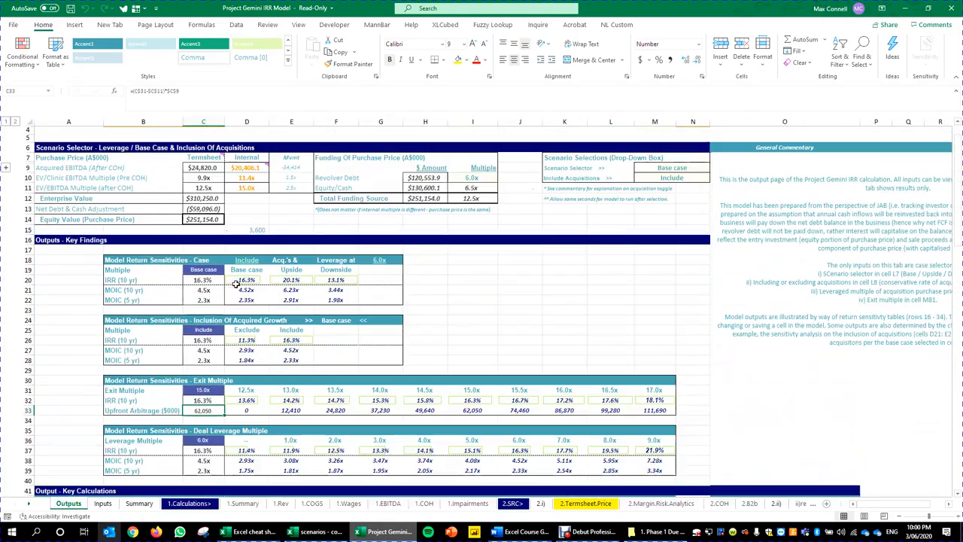
pyautogui.scroll(-3, 162, 245)
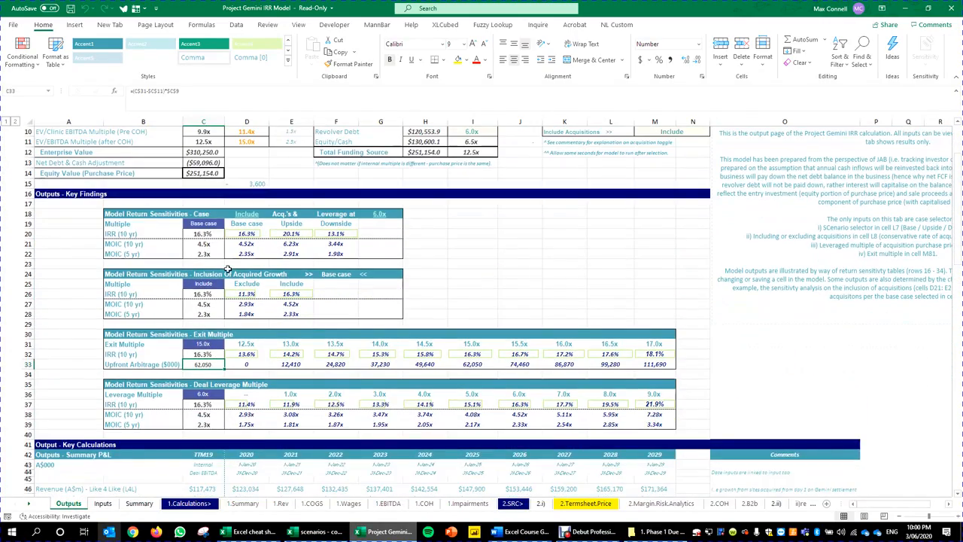
pyautogui.scroll(-1, 293, 272)
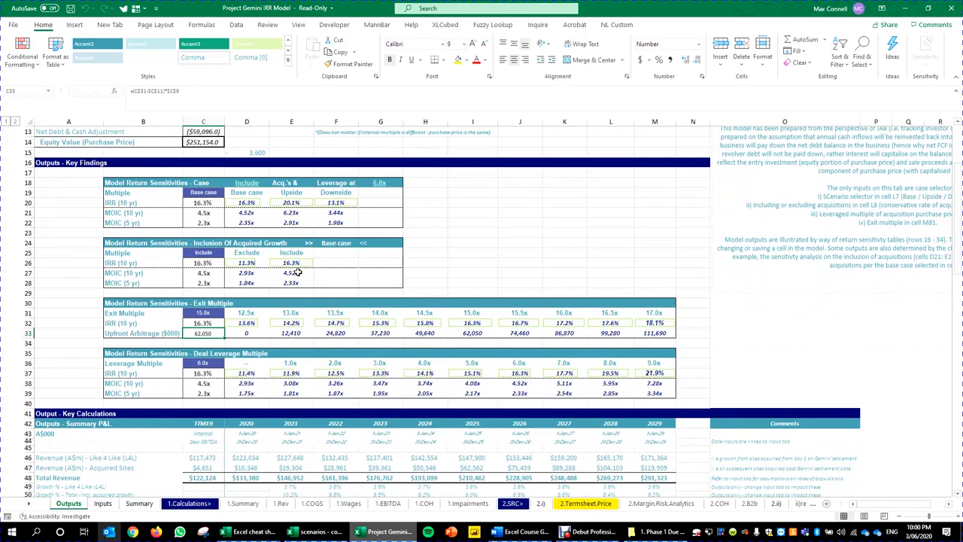
pyautogui.scroll(2, 306, 367)
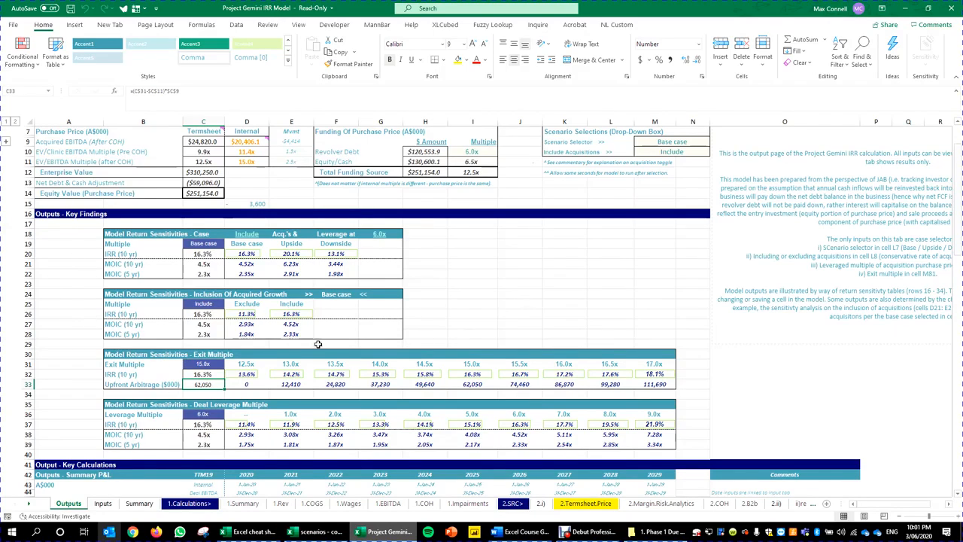
# Examine the selected-case cell and the Base case and Upside headings in the Case return sensitivities table
pyautogui.click(461, 266)
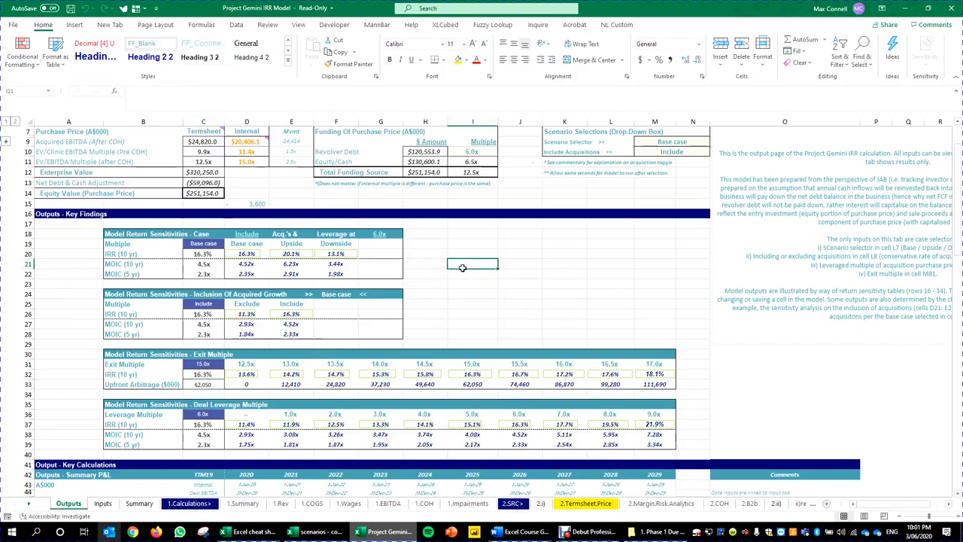
pyautogui.click(248, 243)
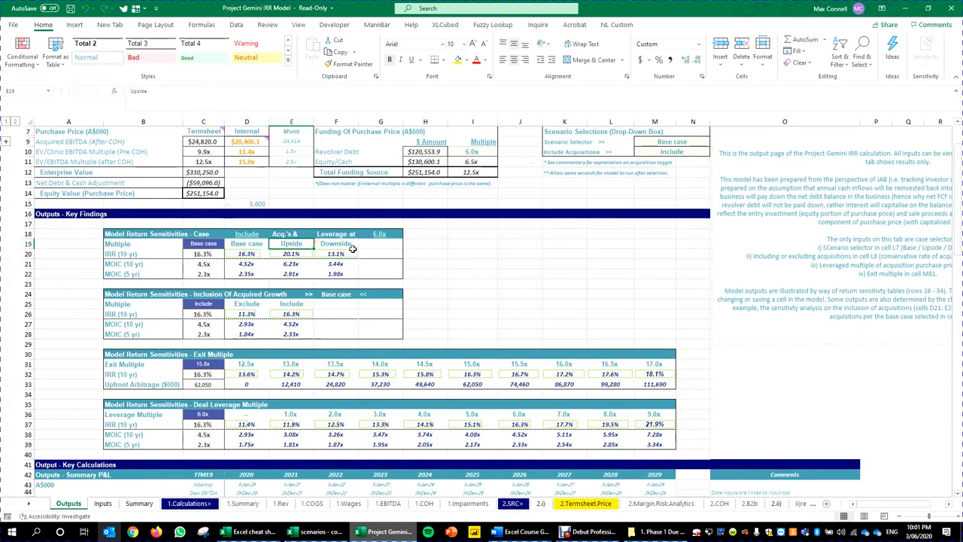
pyautogui.click(593, 284)
pyautogui.scroll(2, 586, 313)
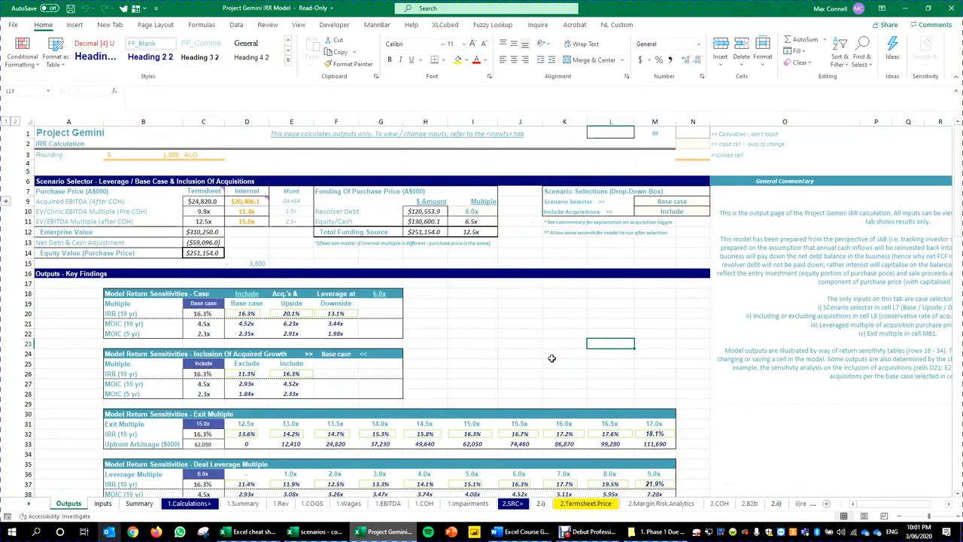
pyautogui.scroll(-1, 552, 358)
pyautogui.scroll(-2, 552, 358)
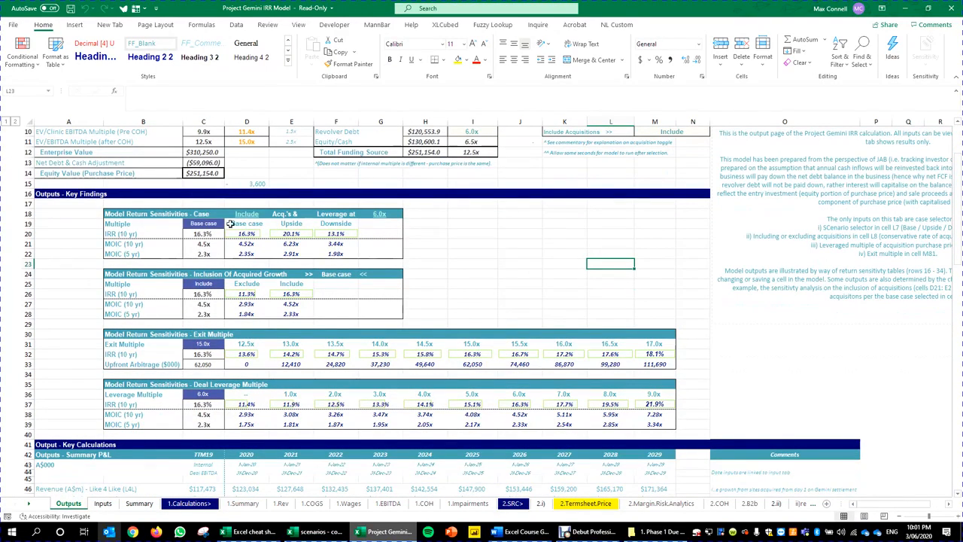
pyautogui.click(246, 224)
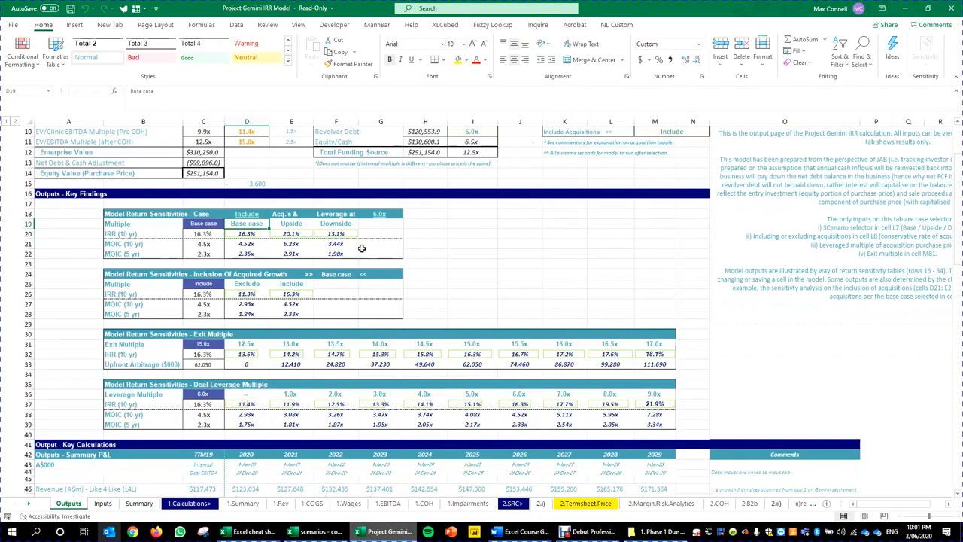
pyautogui.click(203, 224)
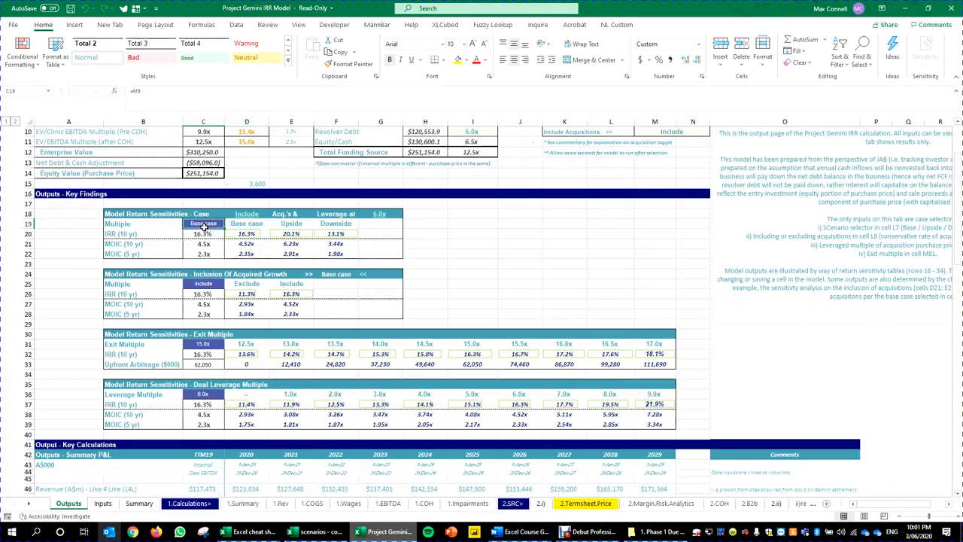
pyautogui.click(247, 224)
pyautogui.click(288, 223)
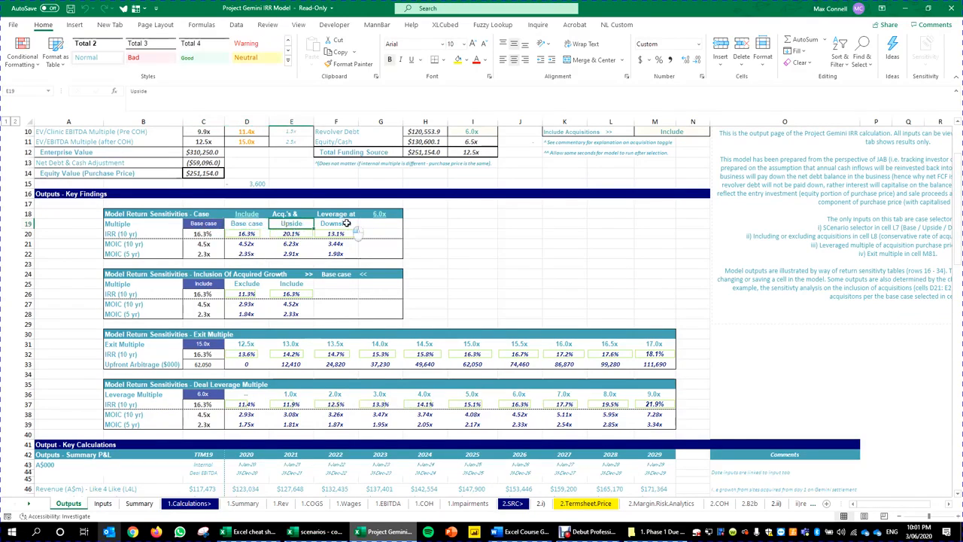
pyautogui.click(598, 285)
# Inspect the 10-year IRR formulas in the Case table and highlight the three scenario headings with their IRRs in D19:F20
pyautogui.click(205, 235)
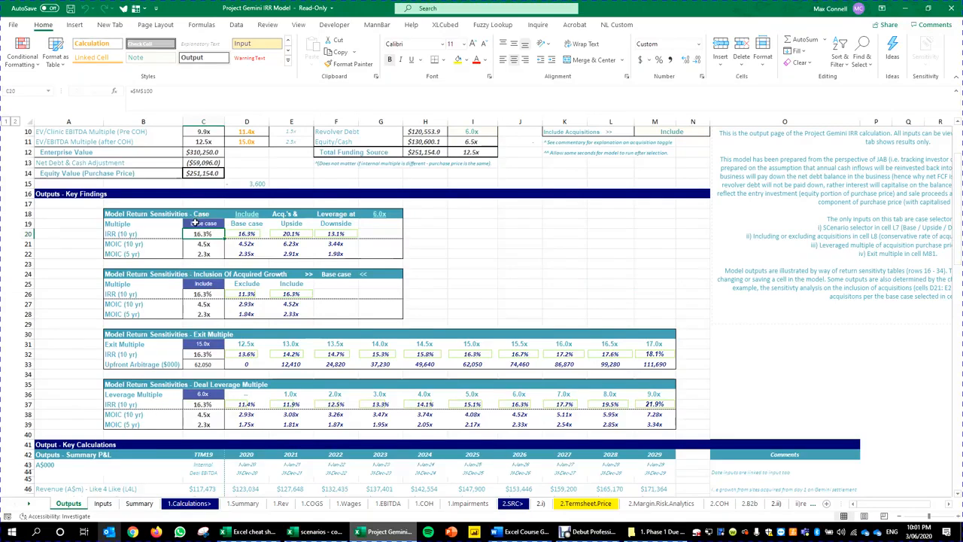
pyautogui.press('Right')
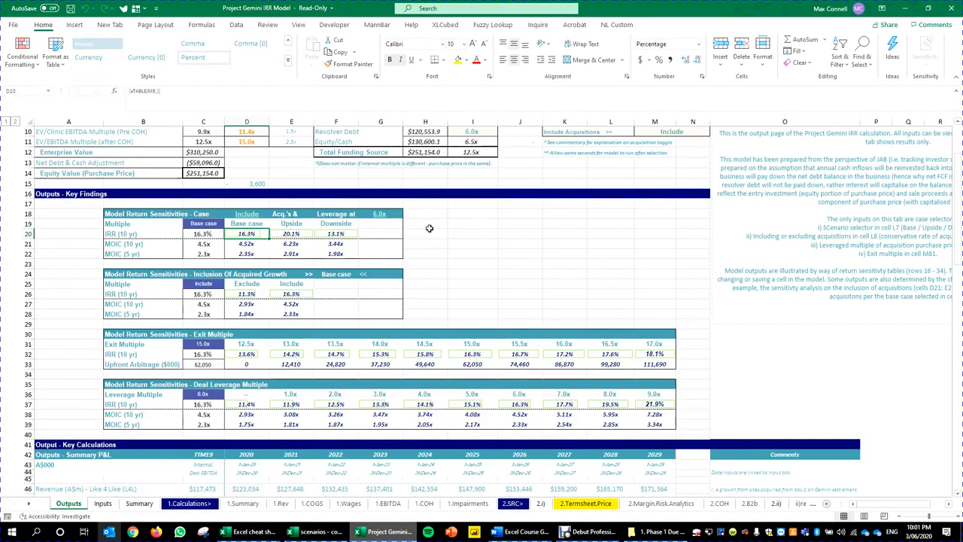
pyautogui.click(340, 236)
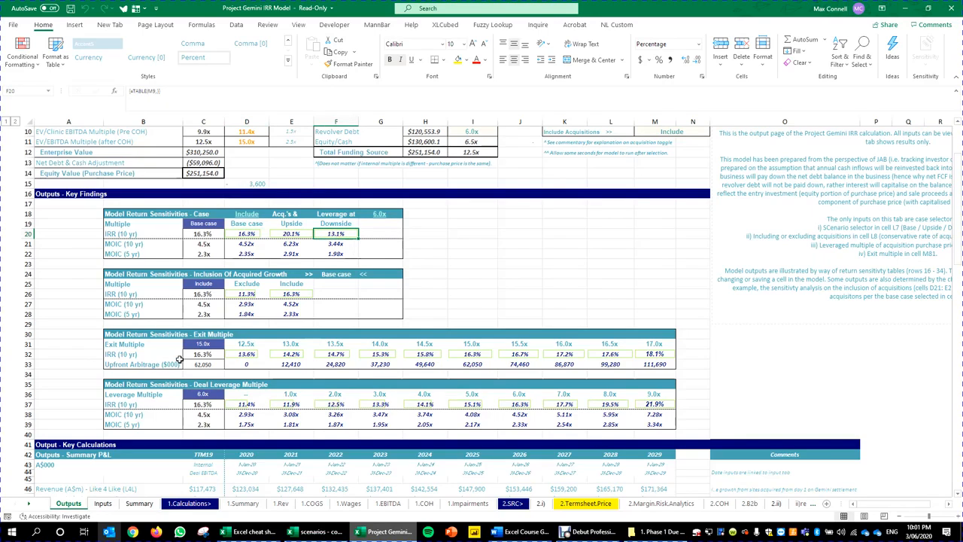
pyautogui.click(506, 274)
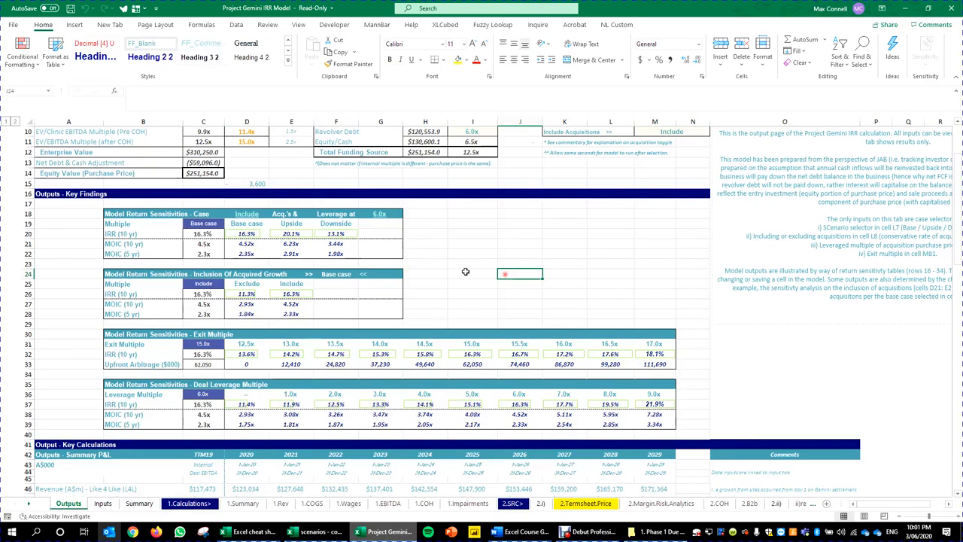
pyautogui.click(383, 293)
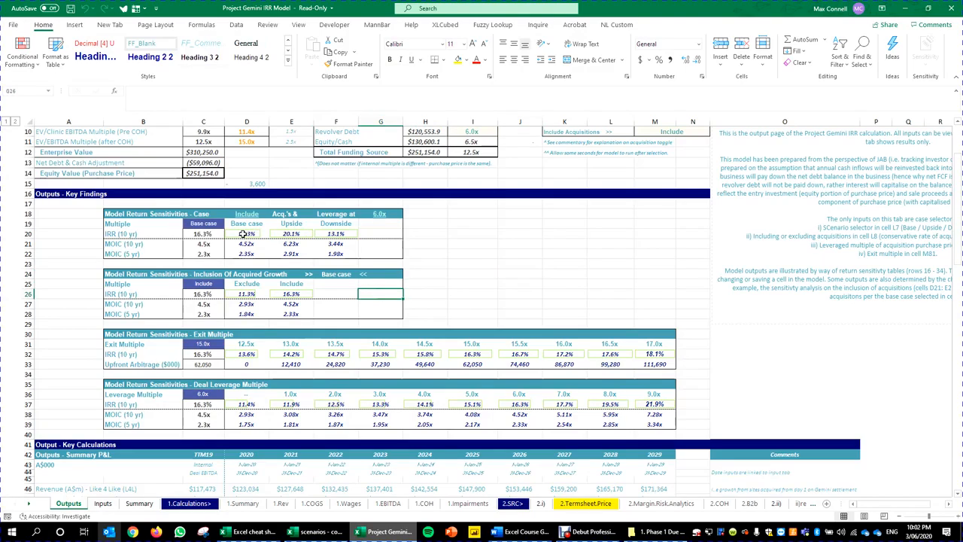
pyautogui.moveTo(239, 224); pyautogui.dragTo(338, 235)
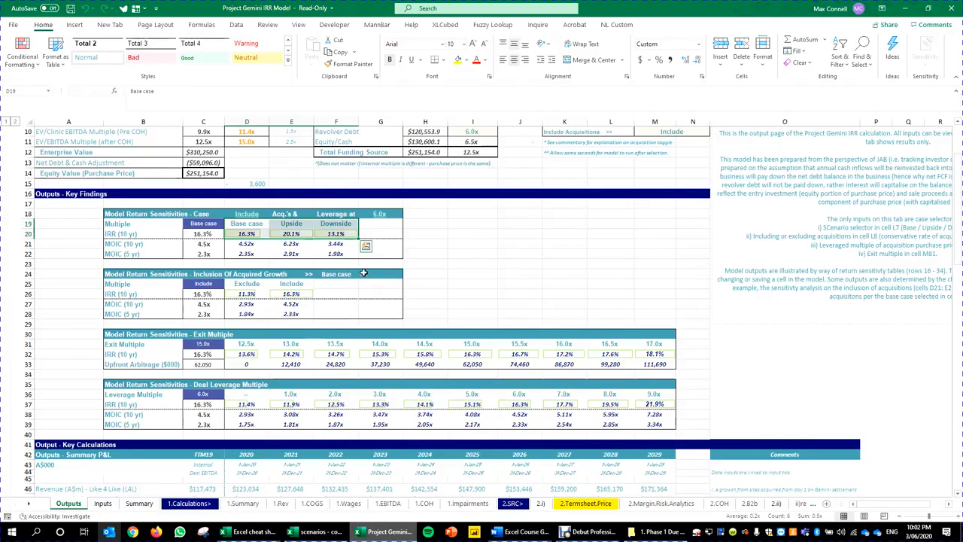
pyautogui.scroll(-1, 359, 306)
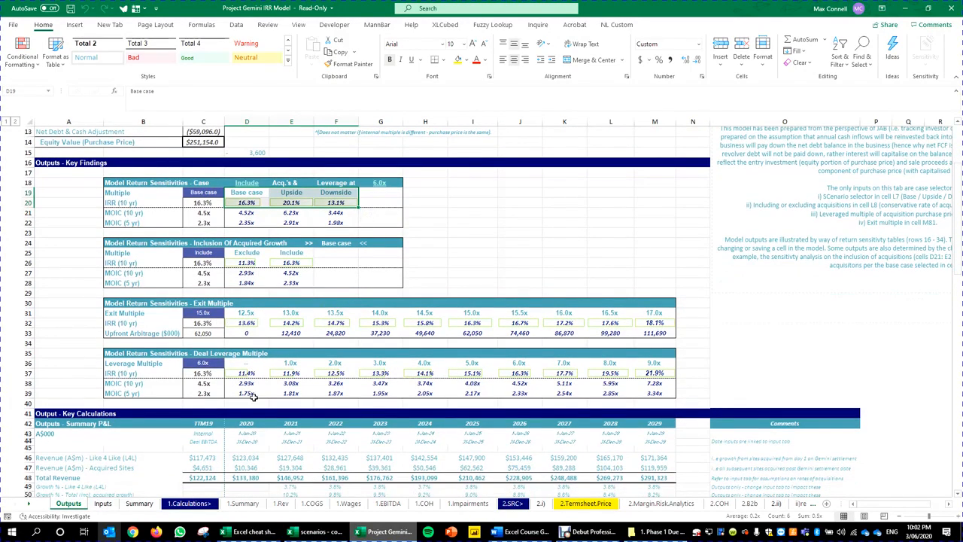
# Examine the linked 10-year IRR cell and the Exclude case in the Inclusion Of Acquired Growth sensitivities table
pyautogui.click(474, 272)
pyautogui.click(203, 262)
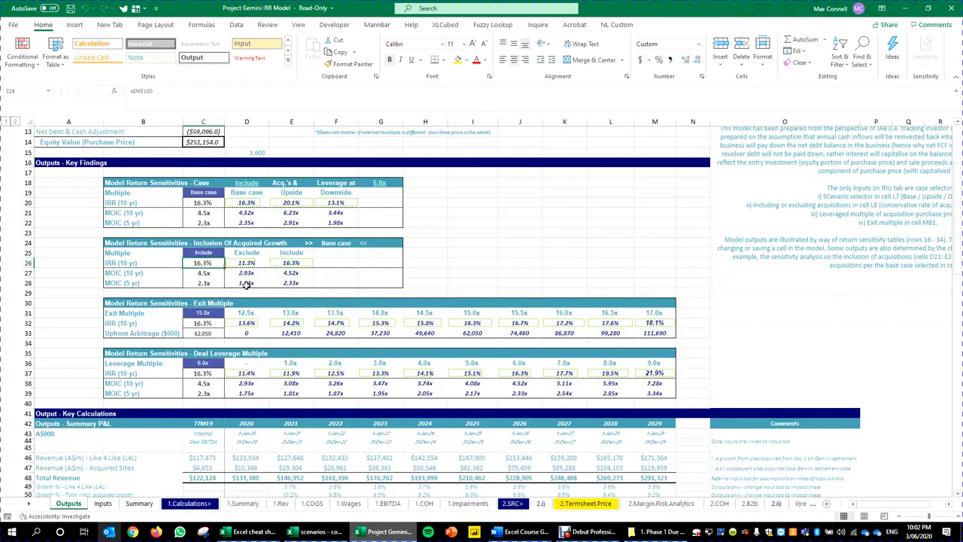
pyautogui.scroll(2, 256, 310)
pyautogui.click(243, 304)
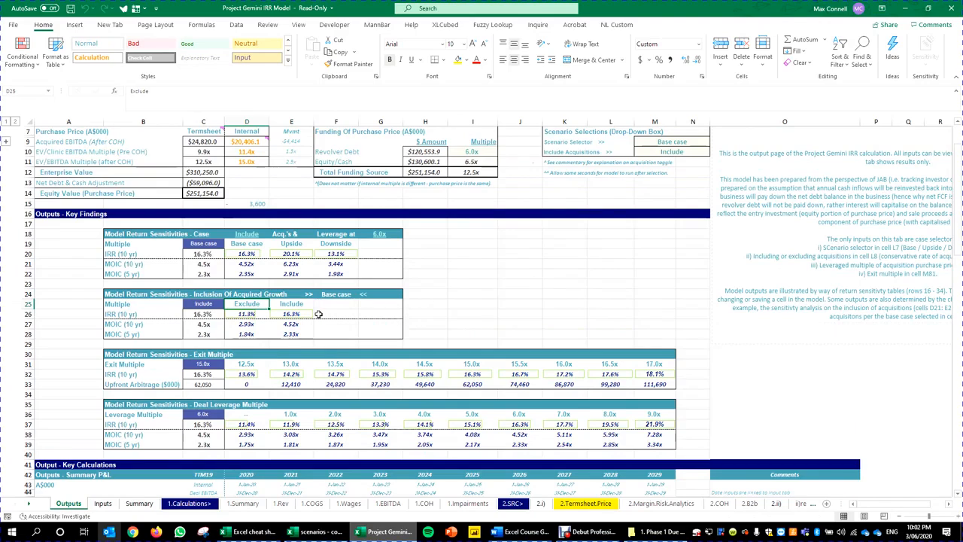
pyautogui.click(235, 313)
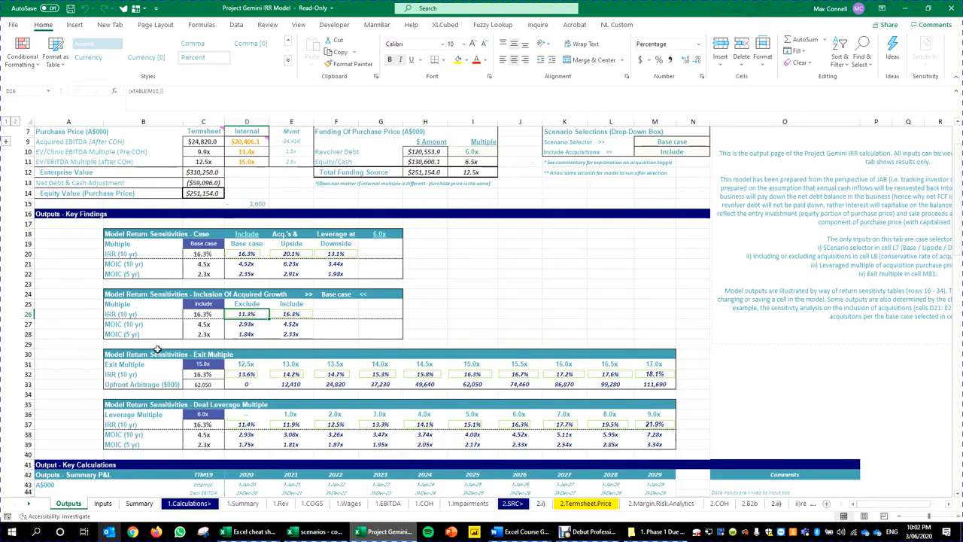
pyautogui.click(518, 244)
pyautogui.click(472, 303)
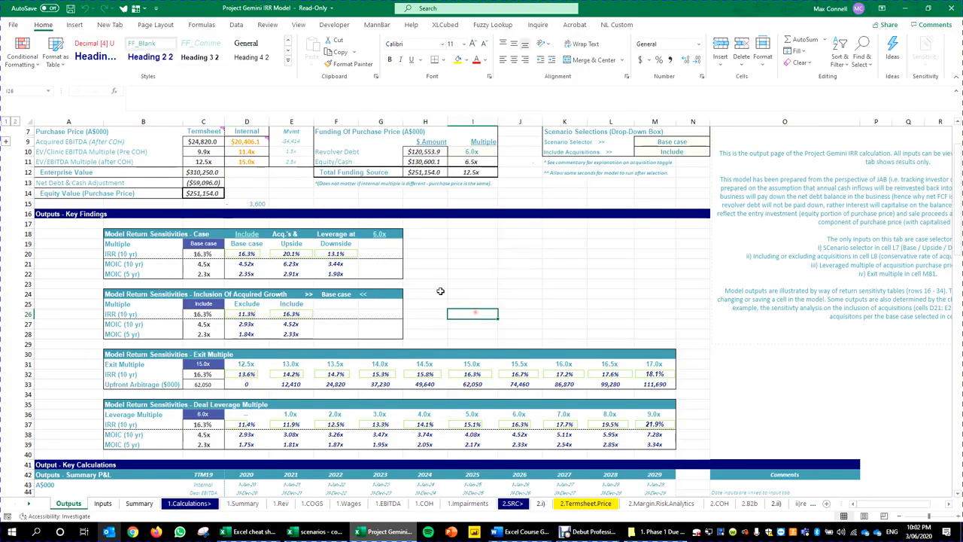
# Inspect the Base case 10-year MOIC formula in the Case table and look over the tables beneath it
pyautogui.scroll(2, 414, 301)
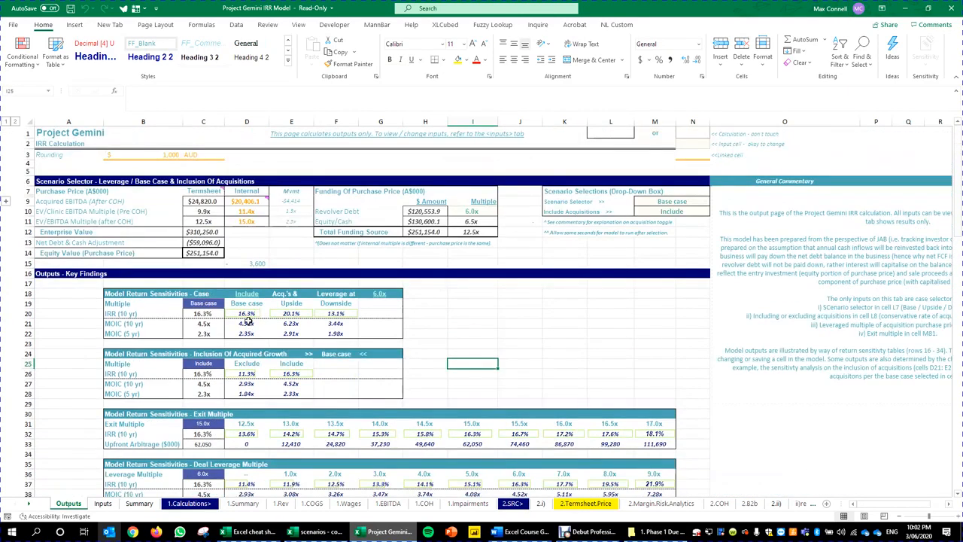
pyautogui.click(247, 324)
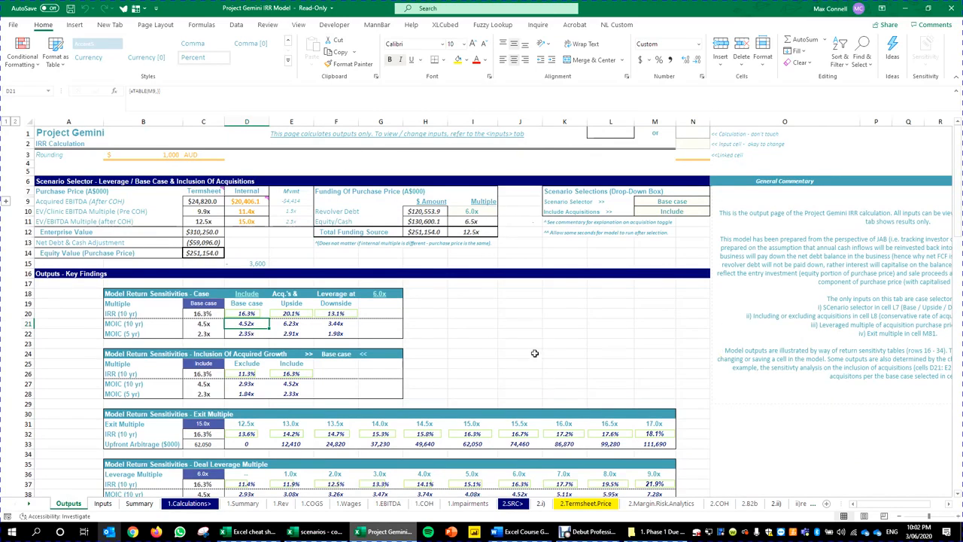
pyautogui.scroll(-5, 225, 334)
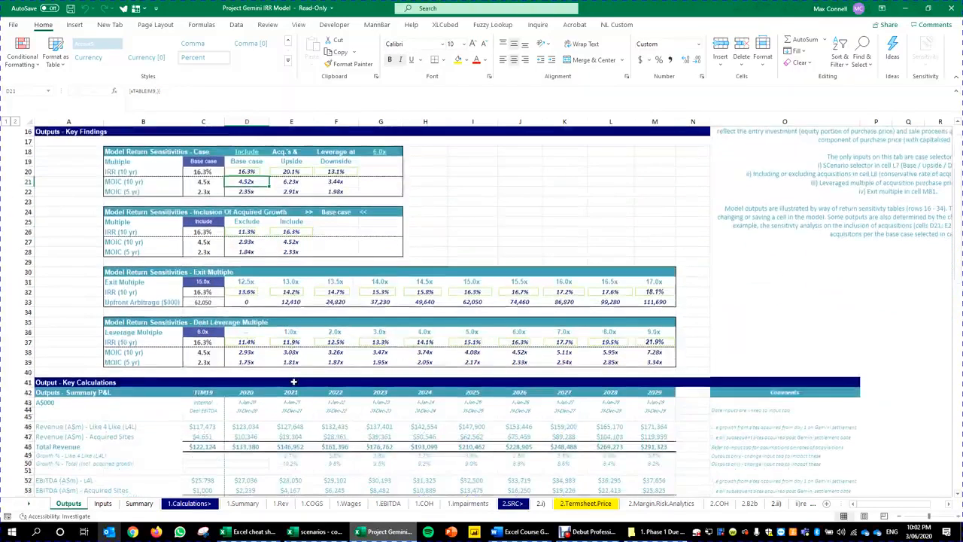
pyautogui.scroll(2, 293, 380)
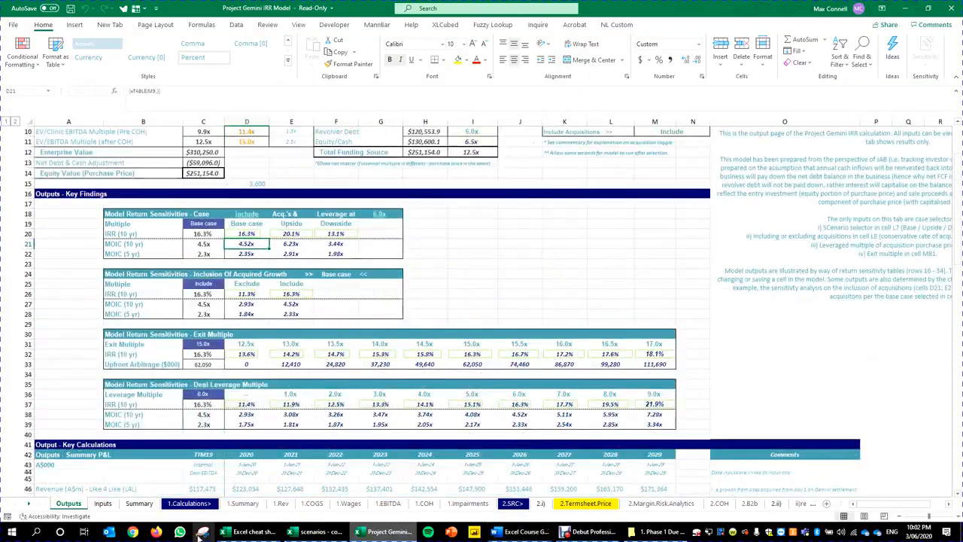
# Review the growth, acquisition and capex scenario assumptions on the Inputs sheet
pyautogui.click(102, 503)
pyautogui.scroll(5, 198, 344)
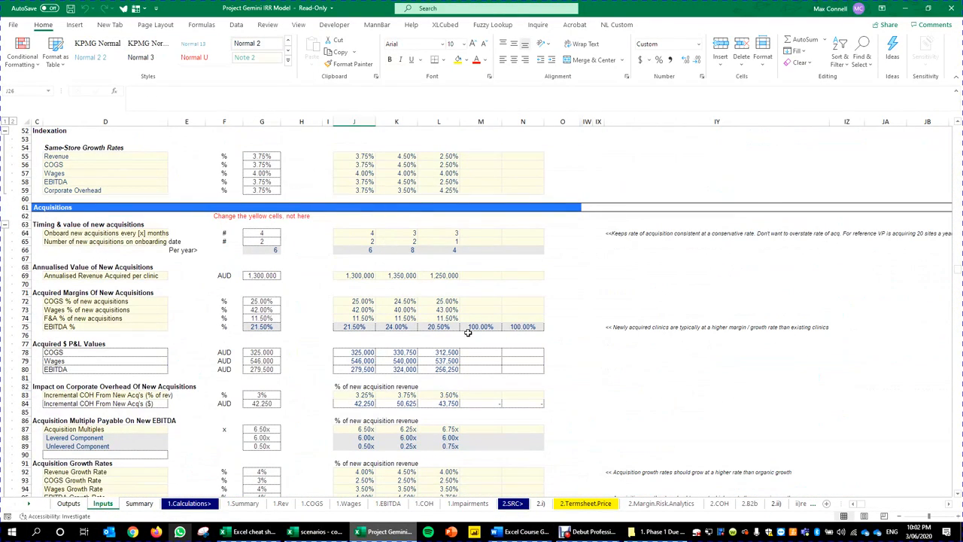
pyautogui.scroll(-5, 380, 325)
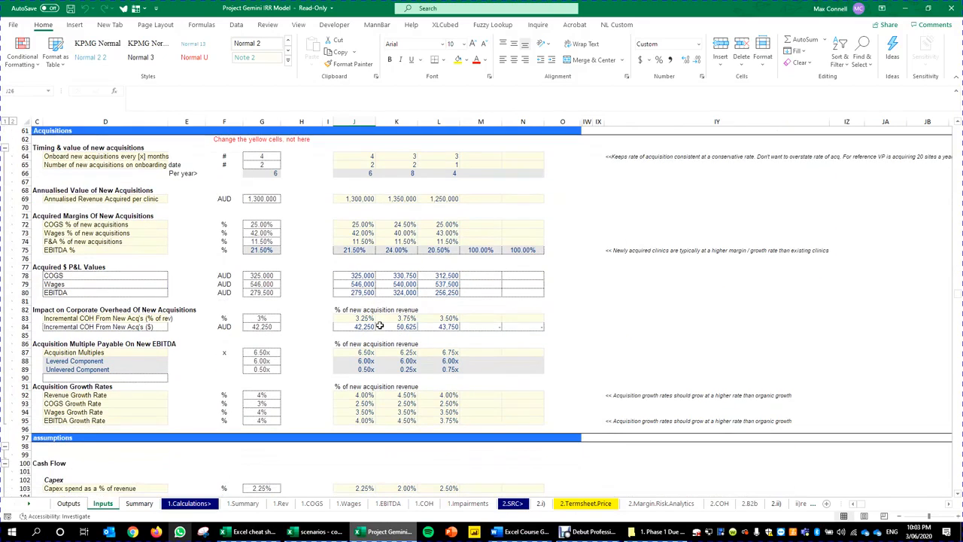
pyautogui.scroll(-3, 380, 325)
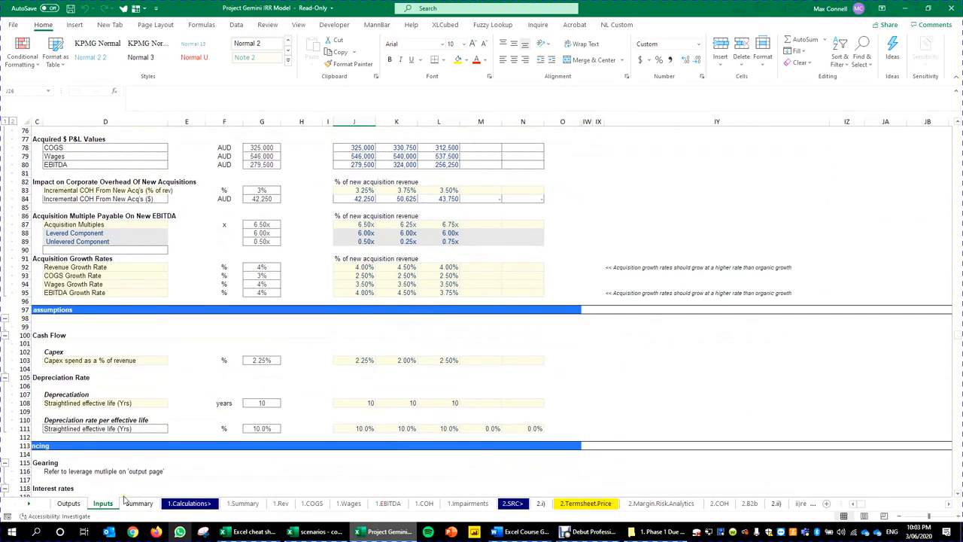
# Return to the top of the Outputs sheet and show the What-If Analysis tools, including Data Table
pyautogui.click(68, 502)
pyautogui.scroll(3, 271, 323)
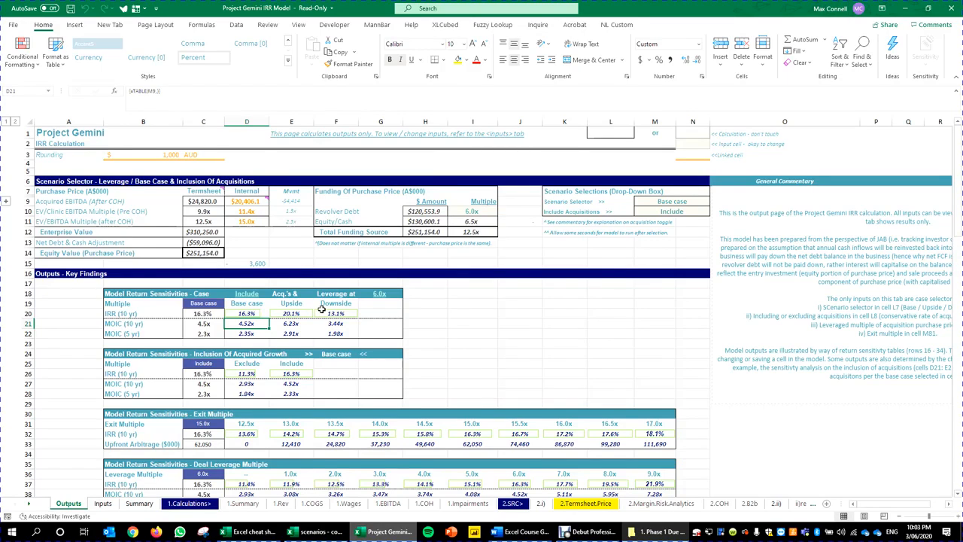
pyautogui.click(519, 365)
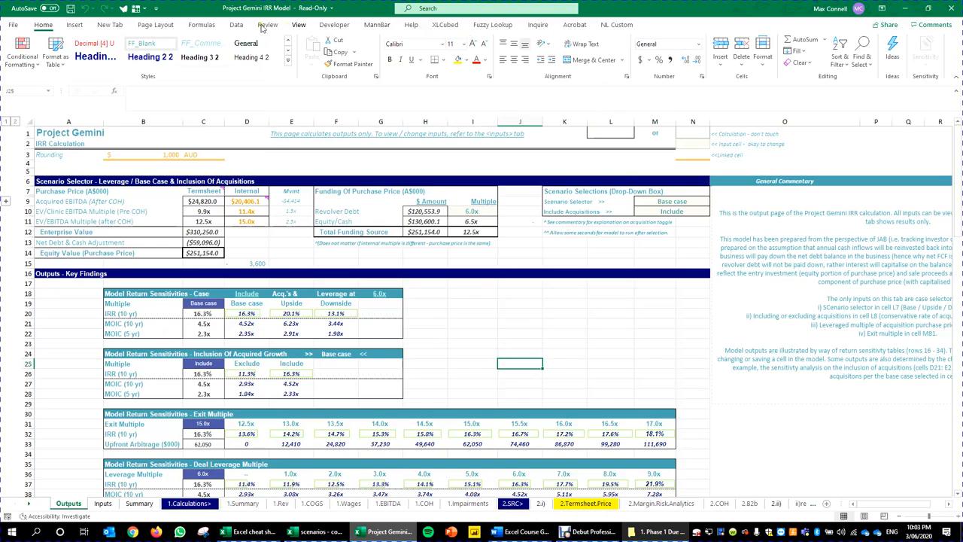
pyautogui.click(236, 24)
pyautogui.click(717, 58)
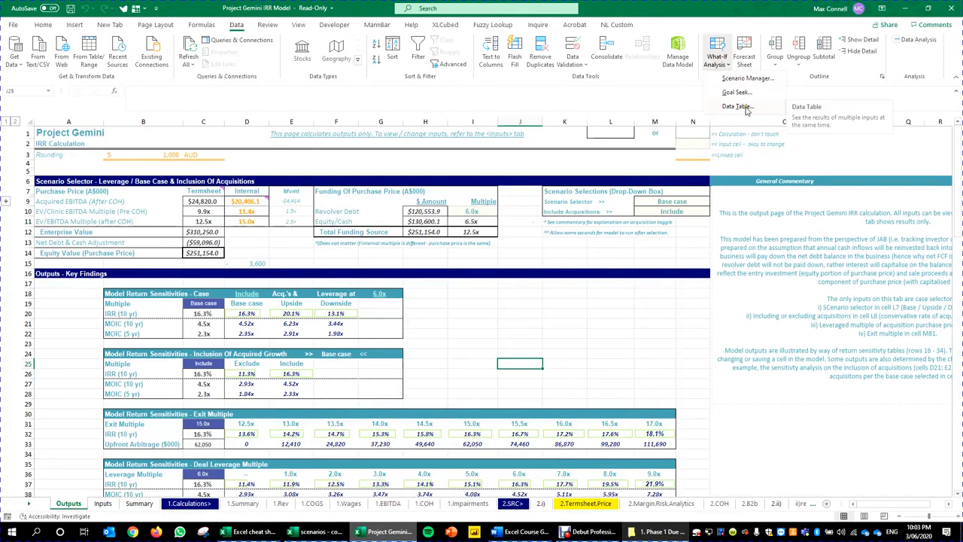
# Inspect the linked 10-year IRR formula and the selected case cell in the Case sensitivities table
pyautogui.press('Escape')
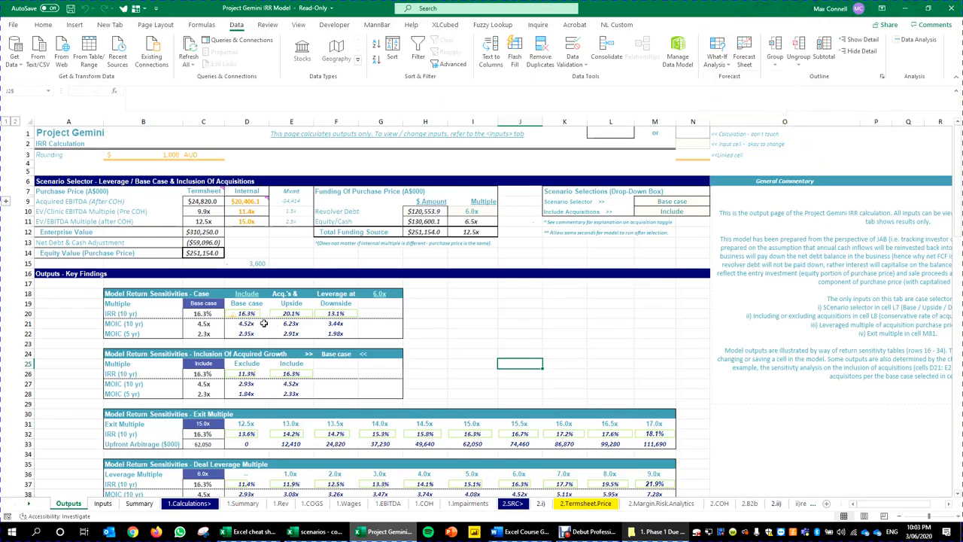
pyautogui.click(190, 310)
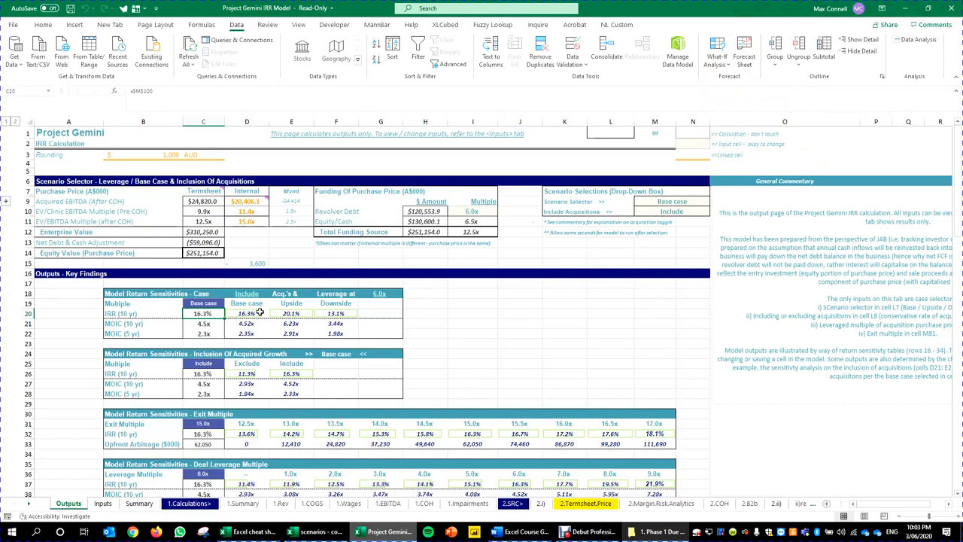
pyautogui.click(210, 304)
pyautogui.click(209, 313)
pyautogui.click(219, 304)
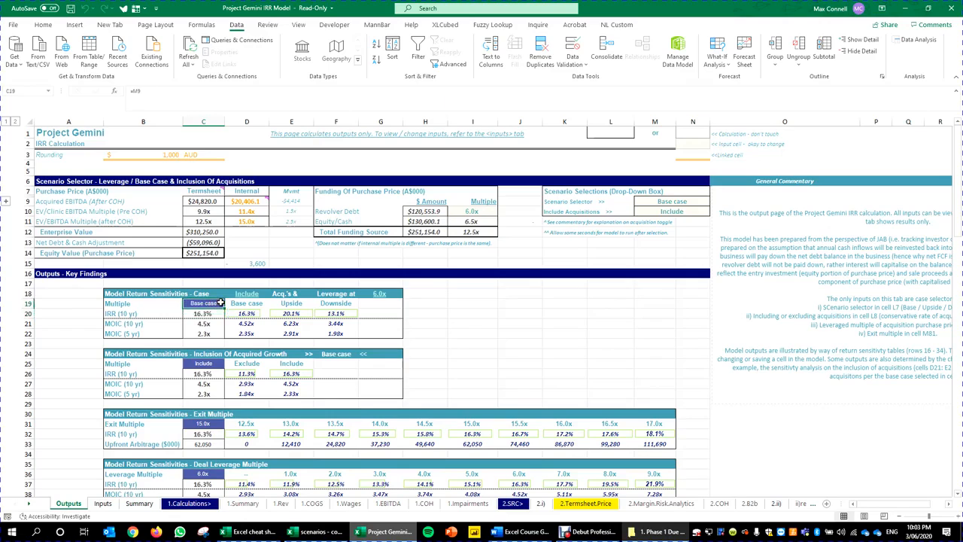
# Trace the Exit Multiple table's linked cell to its source in the 10-year Investor Cashflows and inspect the 2029 EBITDA above it
pyautogui.scroll(-3, 214, 310)
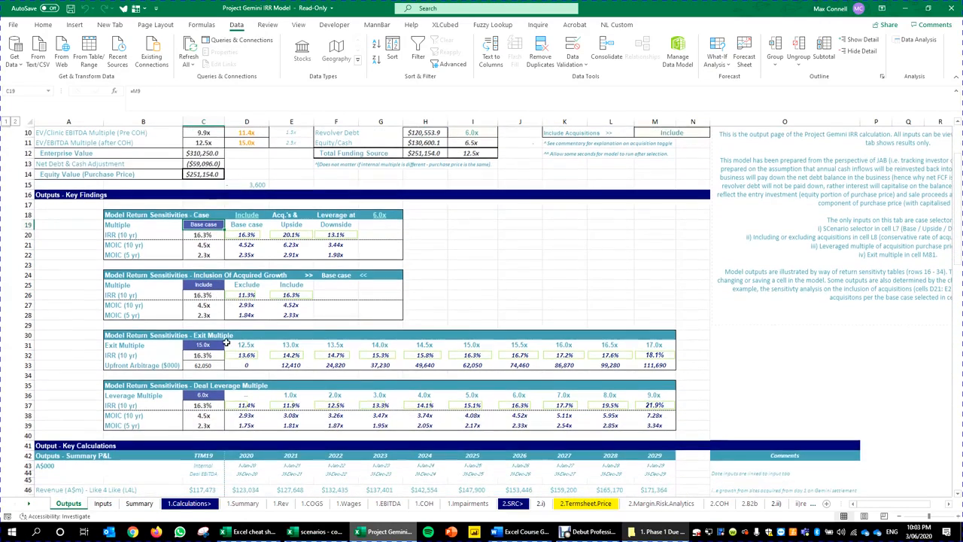
pyautogui.click(203, 304)
pyautogui.click(218, 344)
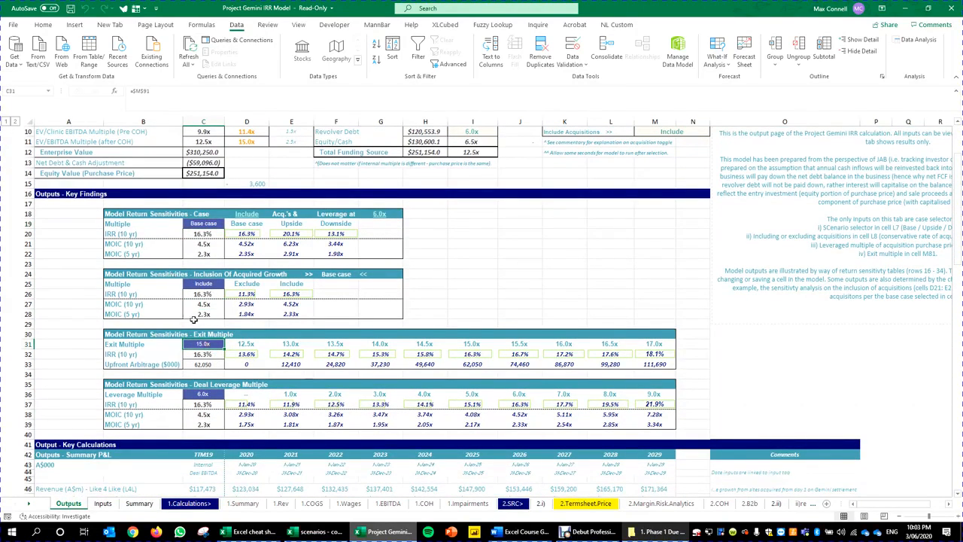
pyautogui.scroll(-7, 193, 319)
pyautogui.scroll(2, 259, 214)
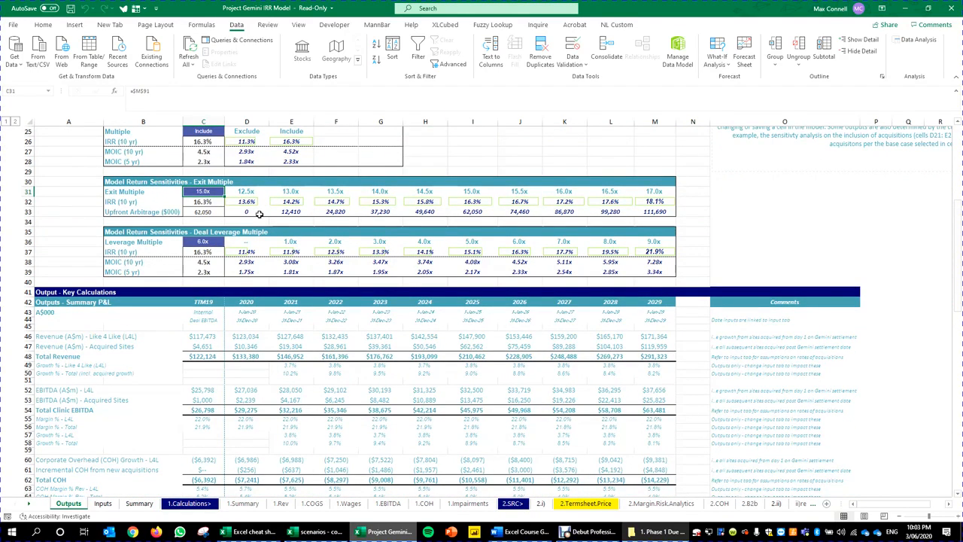
pyautogui.hotkey('ctrl', '[')
pyautogui.scroll(-2, 292, 321)
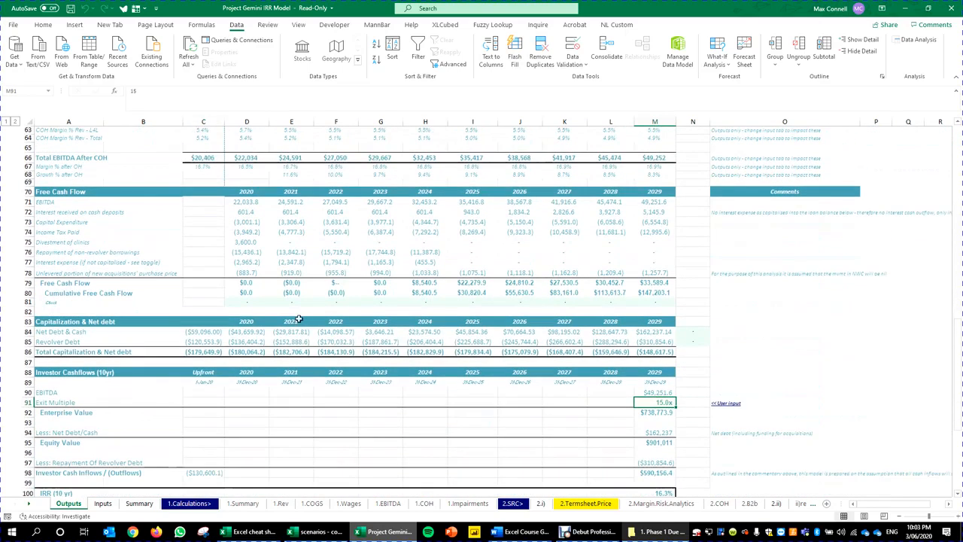
pyautogui.scroll(-3, 657, 367)
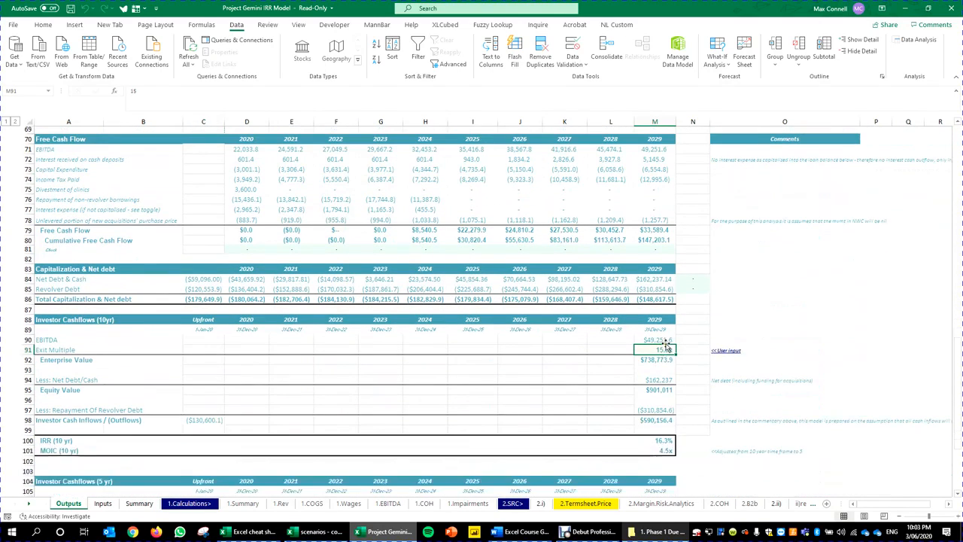
pyautogui.click(662, 340)
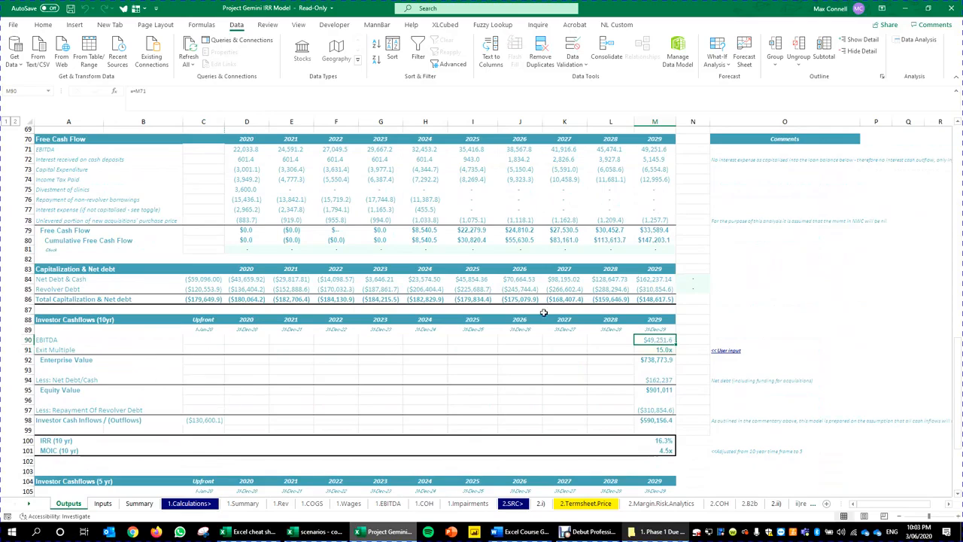
# Set the 2029 exit multiple in the 10-year Investor Cashflows to 14 and inspect the investor cash inflow formula
pyautogui.click(659, 346)
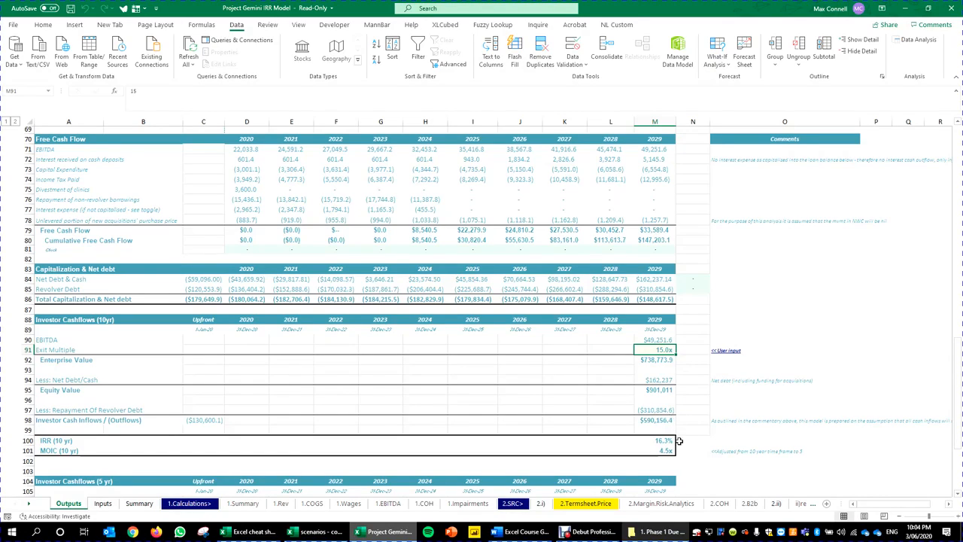
pyautogui.write('14')
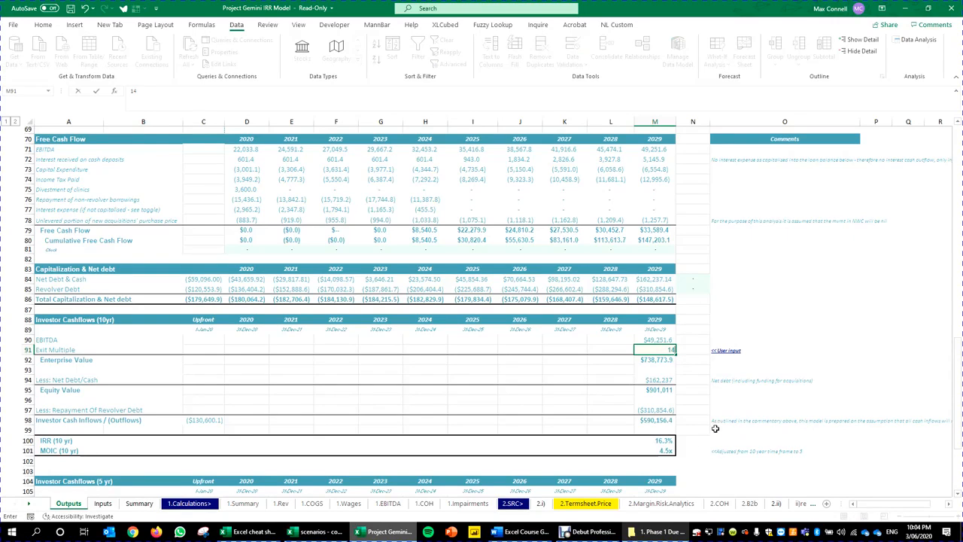
pyautogui.click(777, 368)
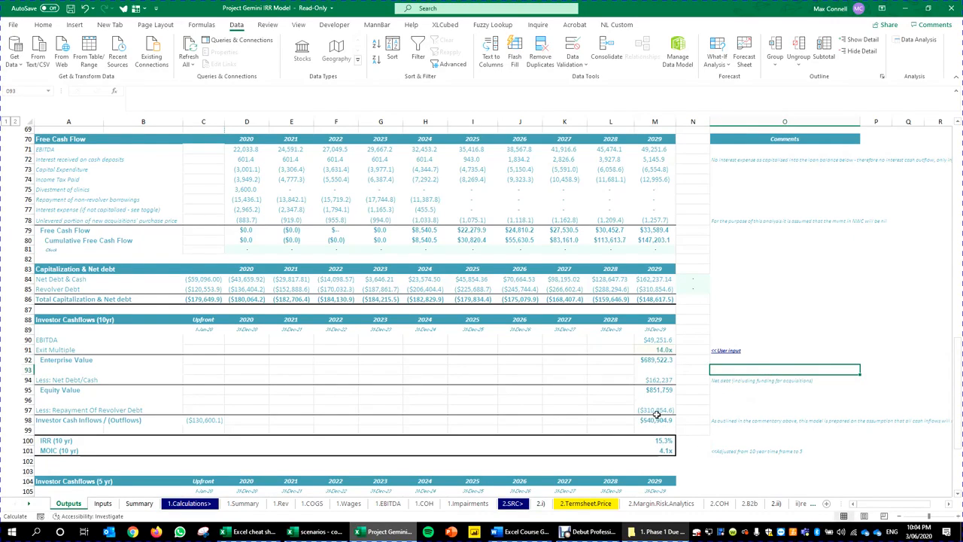
pyautogui.click(654, 419)
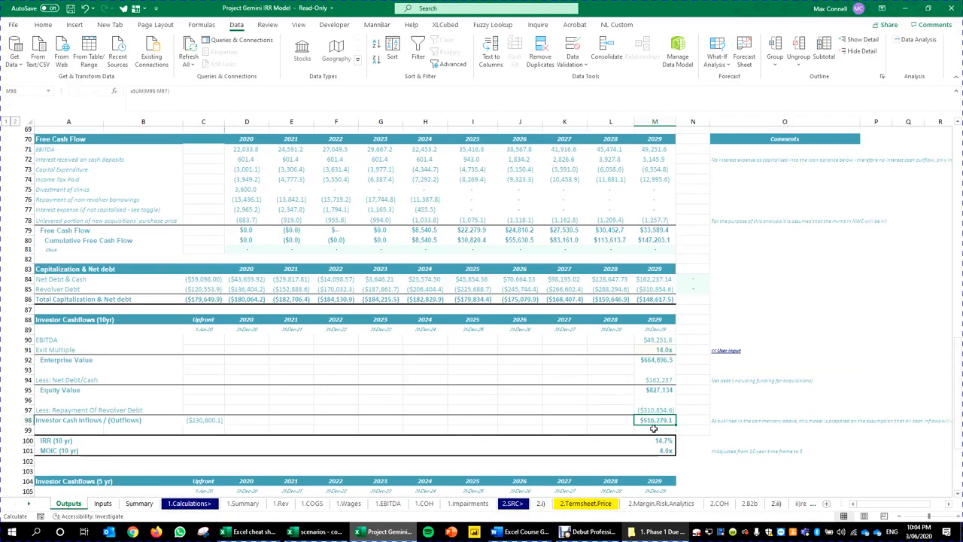
# Undo the exit multiple change in the 10-year Investor Cashflows
pyautogui.hotkey('ctrl', 'z')
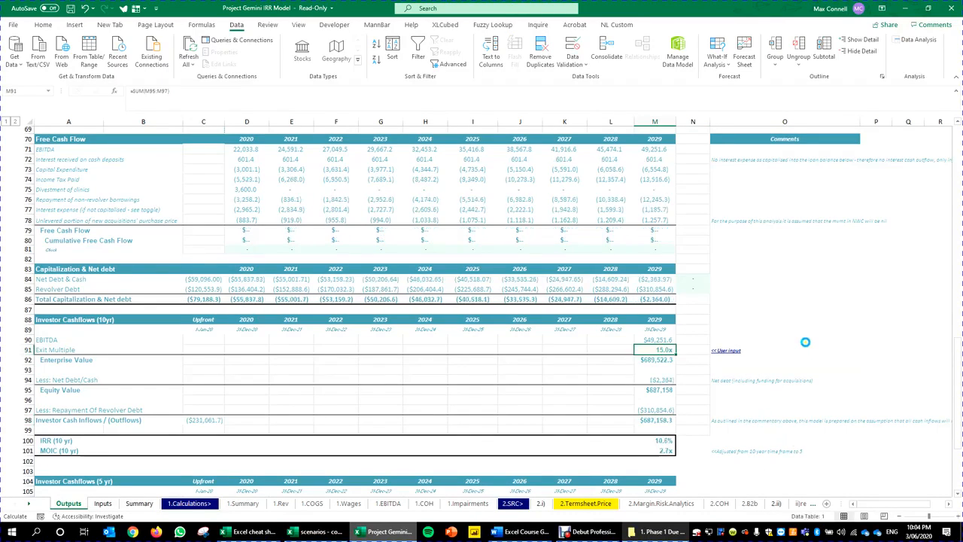
pyautogui.click(804, 340)
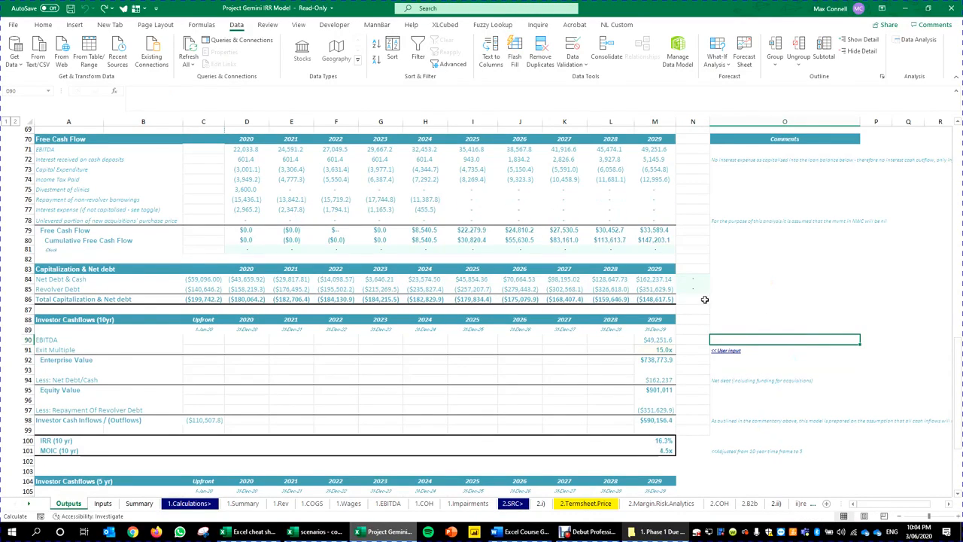
pyautogui.scroll(3, 698, 456)
pyautogui.scroll(-3, 701, 460)
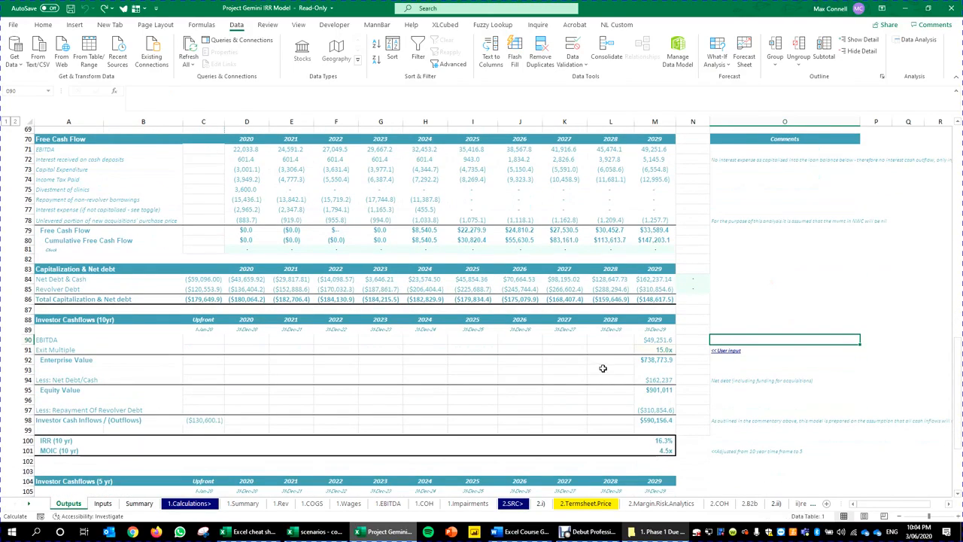
# Check which model cell the linked exit multiple in the Exit Multiple sensitivities table refers to, leaving its formula unedited
pyautogui.scroll(13, 552, 365)
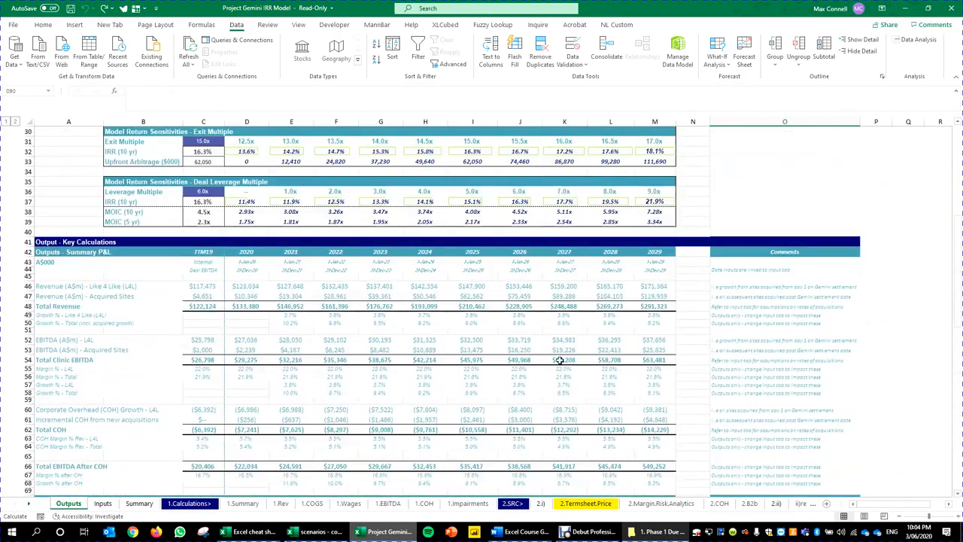
pyautogui.scroll(4, 560, 360)
pyautogui.scroll(3, 197, 259)
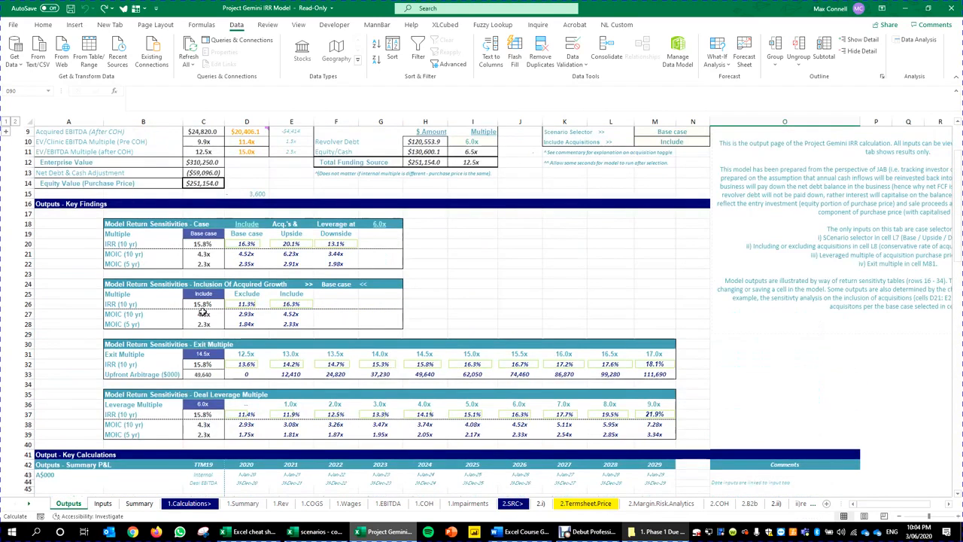
pyautogui.click(203, 306)
pyautogui.click(214, 357)
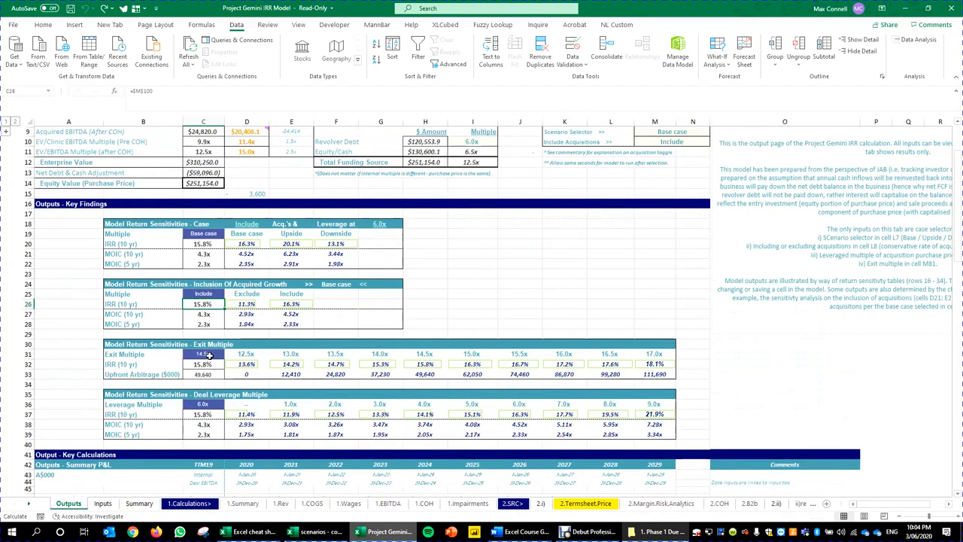
pyautogui.doubleClick(218, 355)
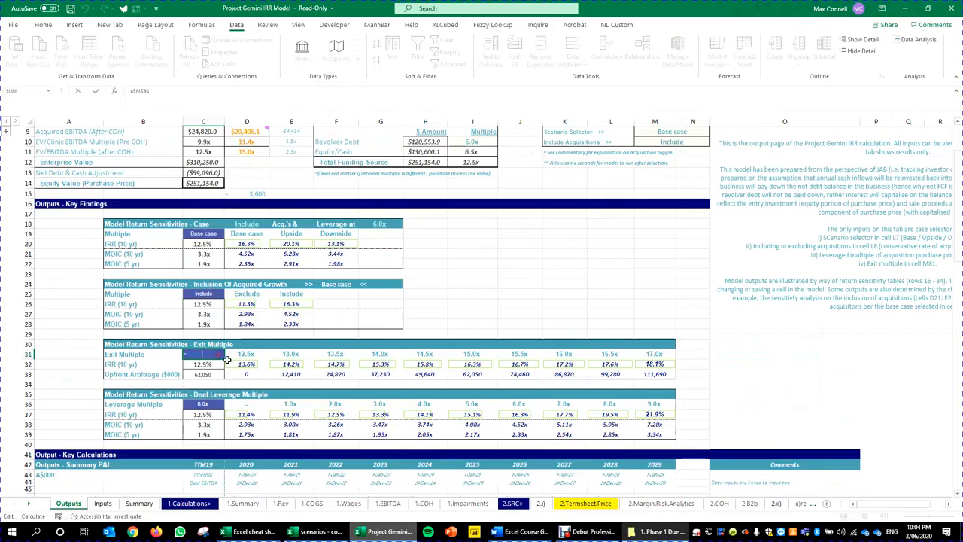
pyautogui.scroll(-19, 313, 382)
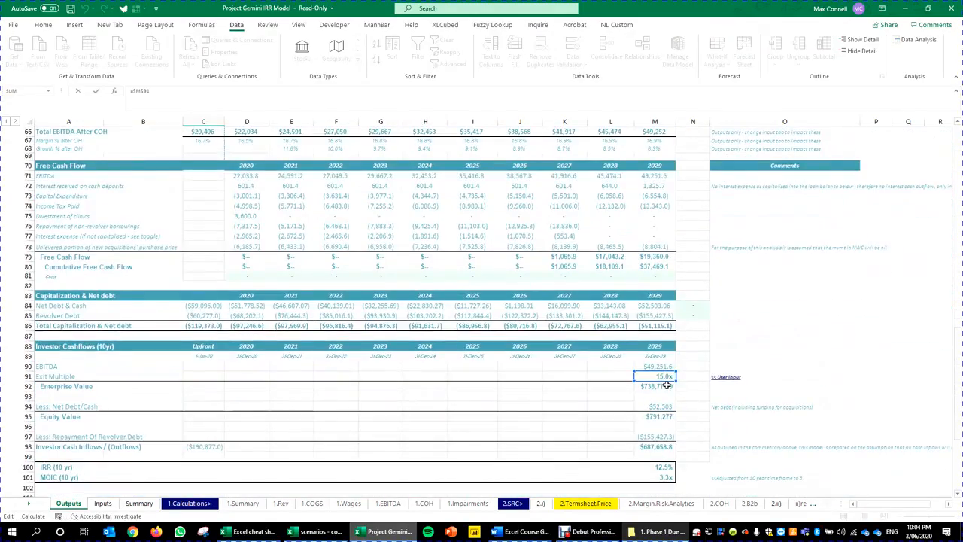
pyautogui.press('Escape')
pyautogui.scroll(19, 414, 379)
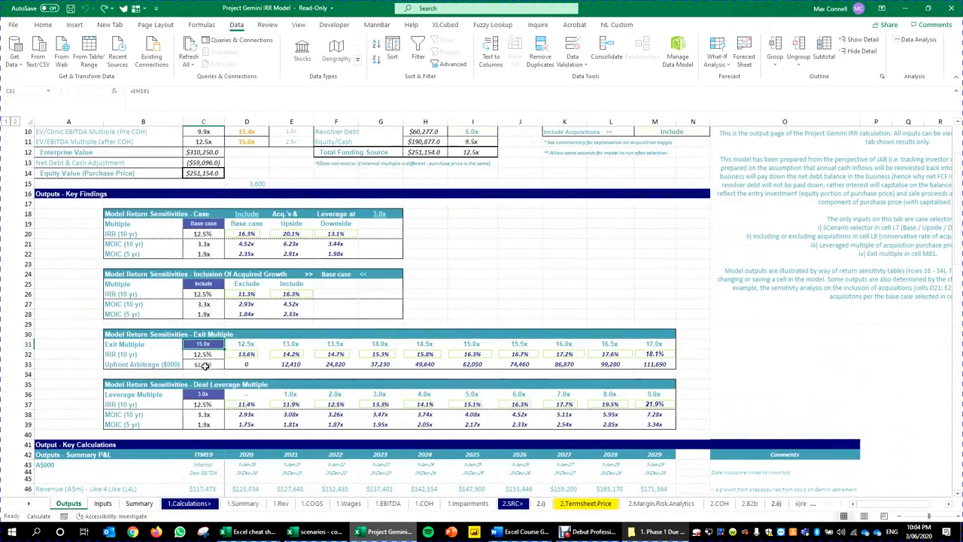
# Check which model cell the linked 10-year IRR formula in the Exit Multiple sensitivities table refers to
pyautogui.click(207, 354)
pyautogui.doubleClick(207, 354)
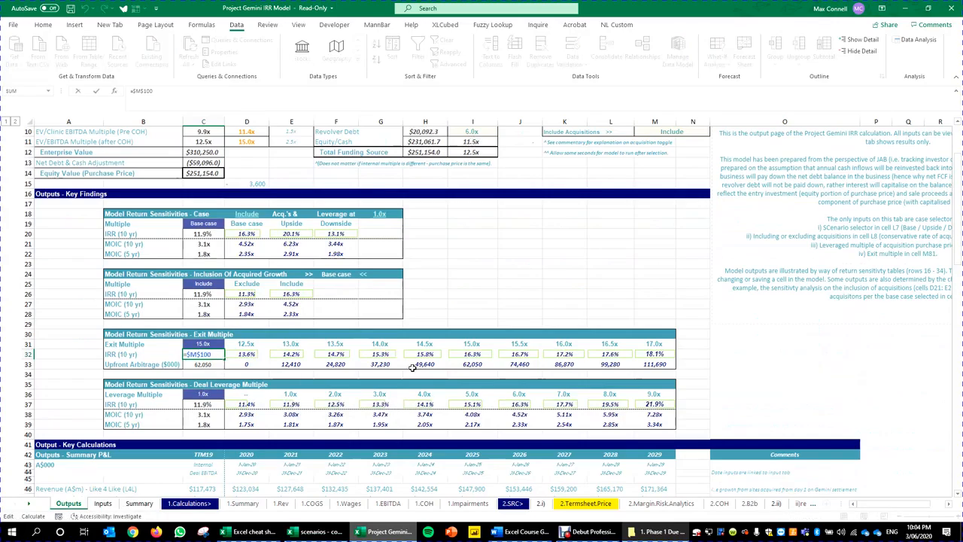
pyautogui.scroll(-6, 391, 325)
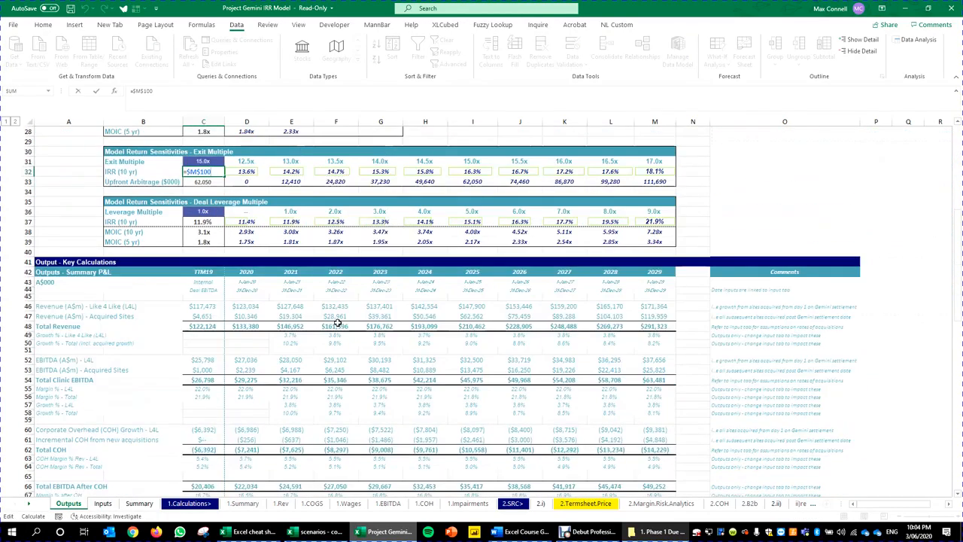
pyautogui.scroll(-16, 308, 316)
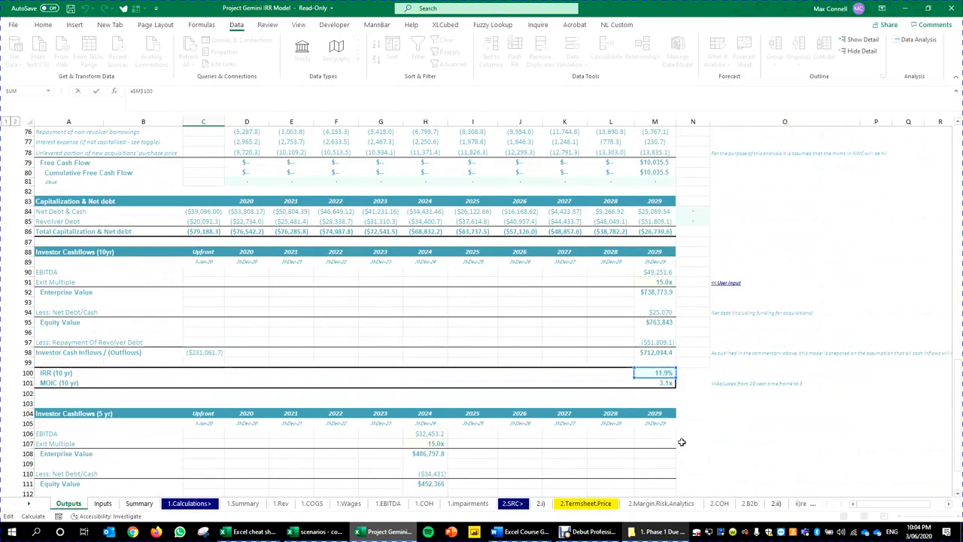
pyautogui.press('Return')
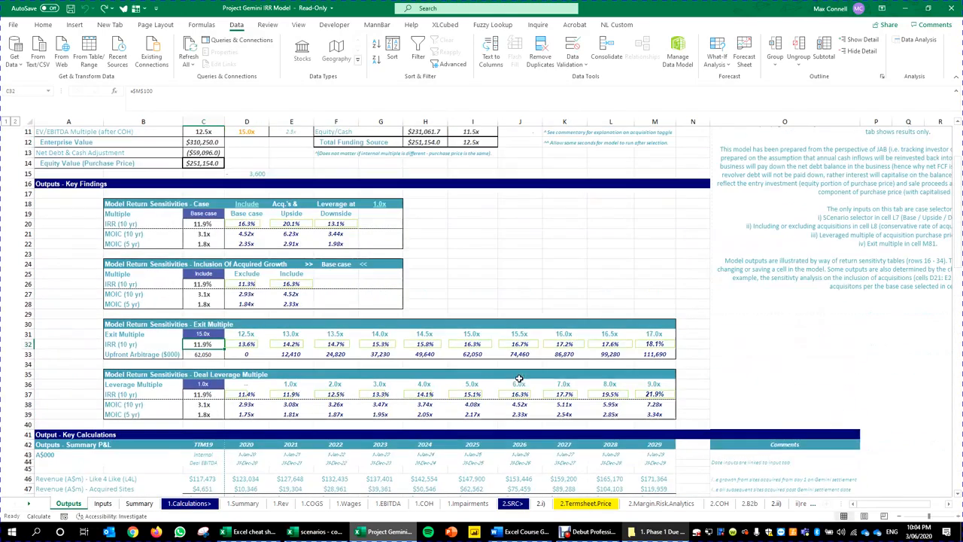
# Compare the Exit Multiple table's linked multiple with the cash flow and investor cashflow sections that feed it
pyautogui.scroll(-1, 362, 371)
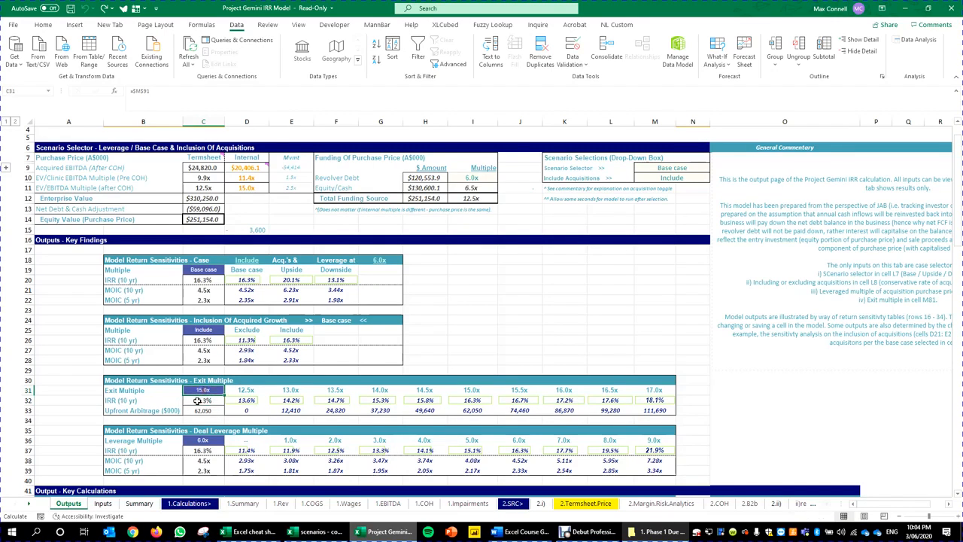
pyautogui.click(207, 390)
pyautogui.scroll(-16, 215, 407)
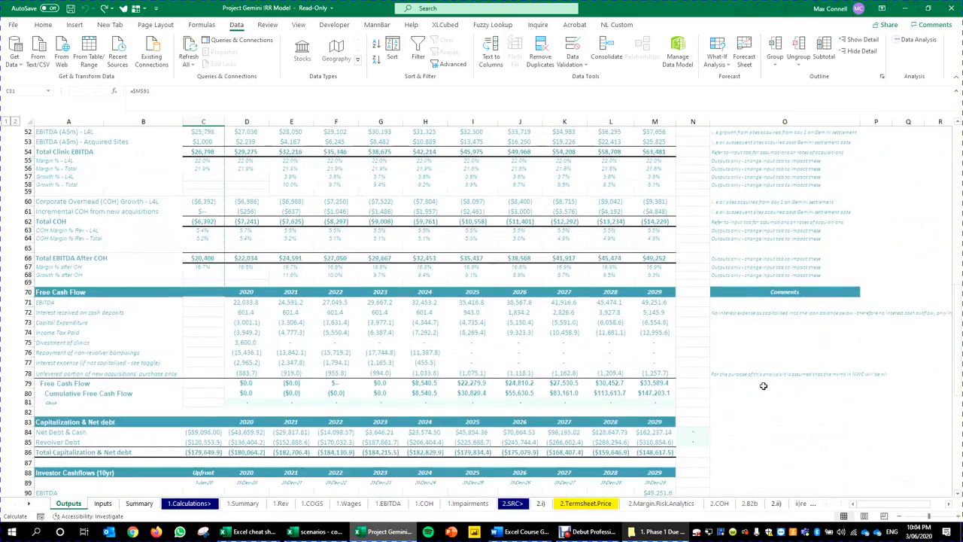
pyautogui.scroll(-3, 763, 385)
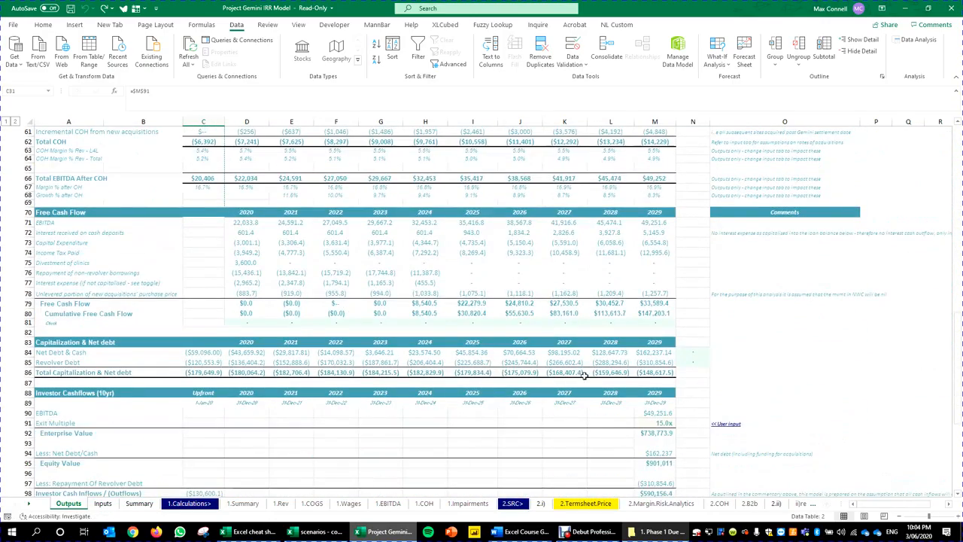
pyautogui.scroll(17, 312, 269)
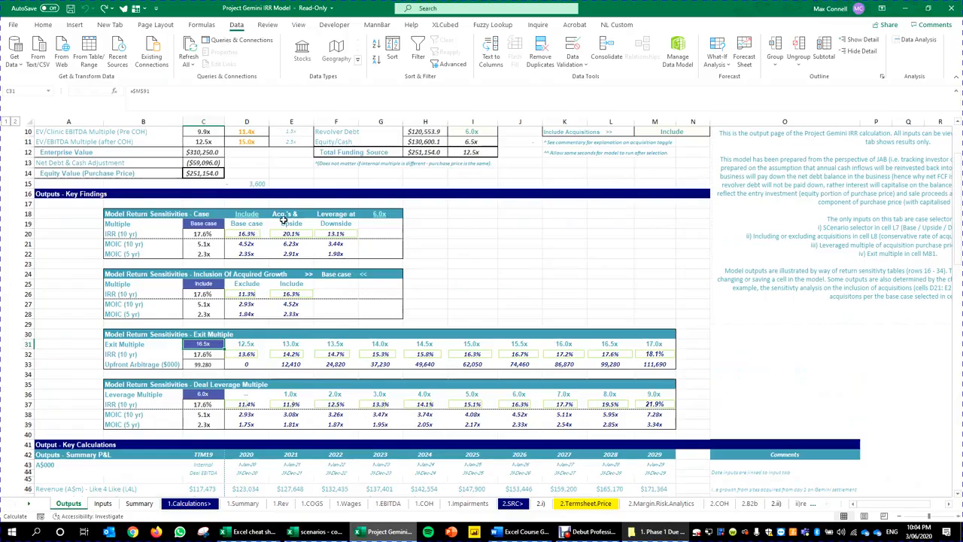
# Examine the row of exit multiples across the sensitivities table and the formulas that step them from 12.5x
pyautogui.click(241, 343)
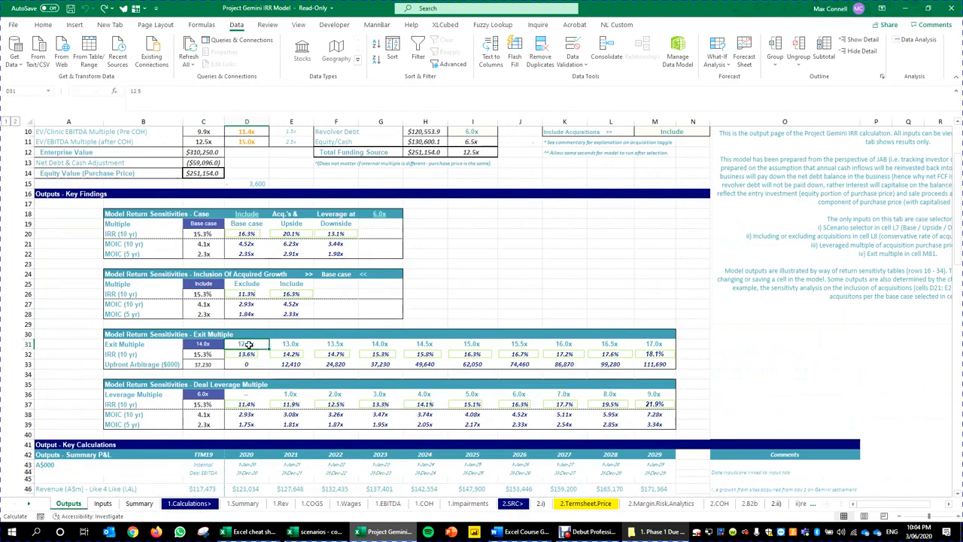
pyautogui.moveTo(248, 343); pyautogui.dragTo(655, 343)
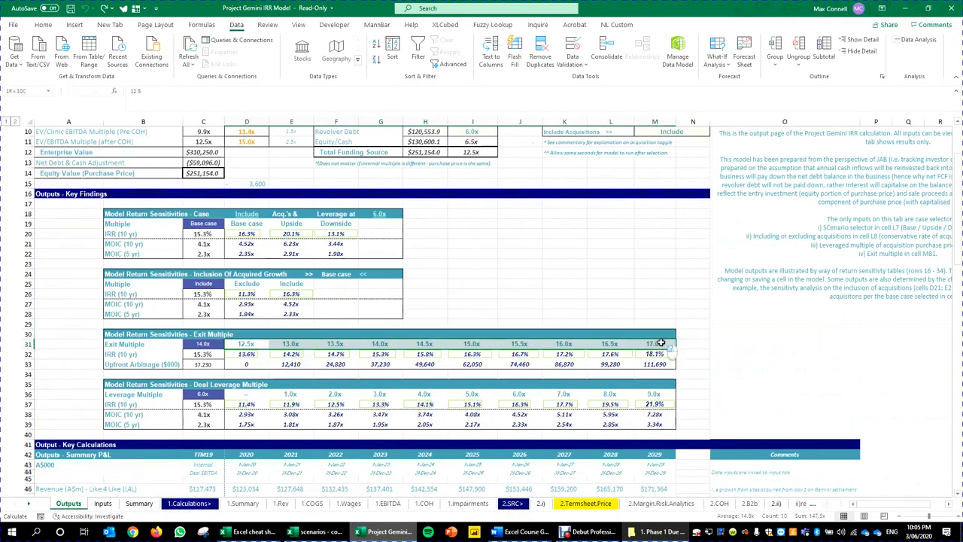
pyautogui.click(260, 342)
pyautogui.click(281, 343)
pyautogui.click(331, 344)
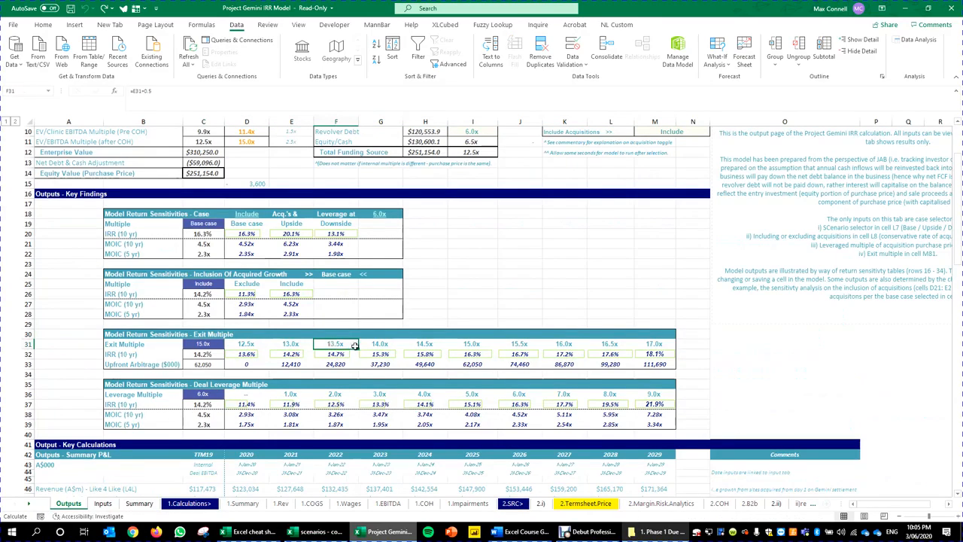
pyautogui.click(378, 347)
pyautogui.click(424, 347)
pyautogui.click(471, 345)
# Overwrite the 15.5x exit multiple in the Exit Multiple sensitivities table with 17
pyautogui.click(527, 344)
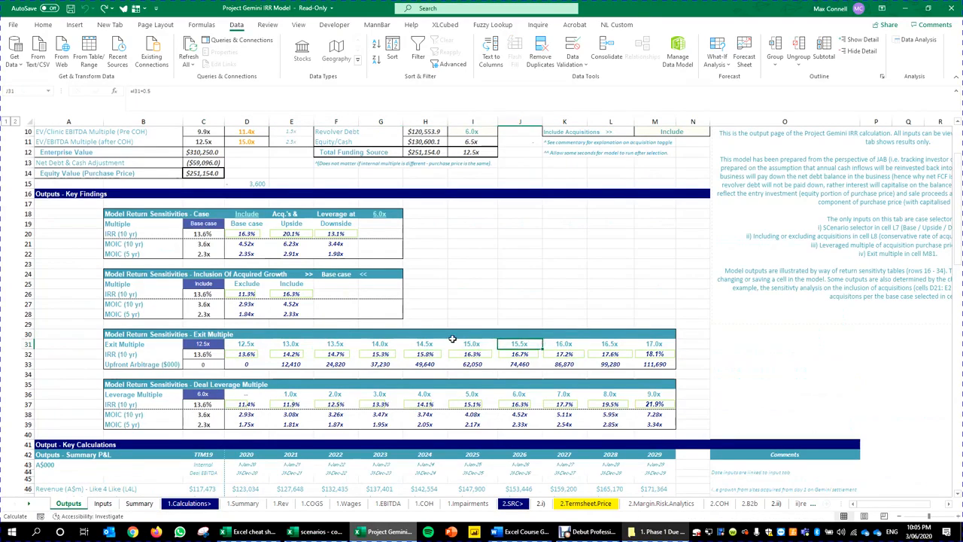
pyautogui.write('17')
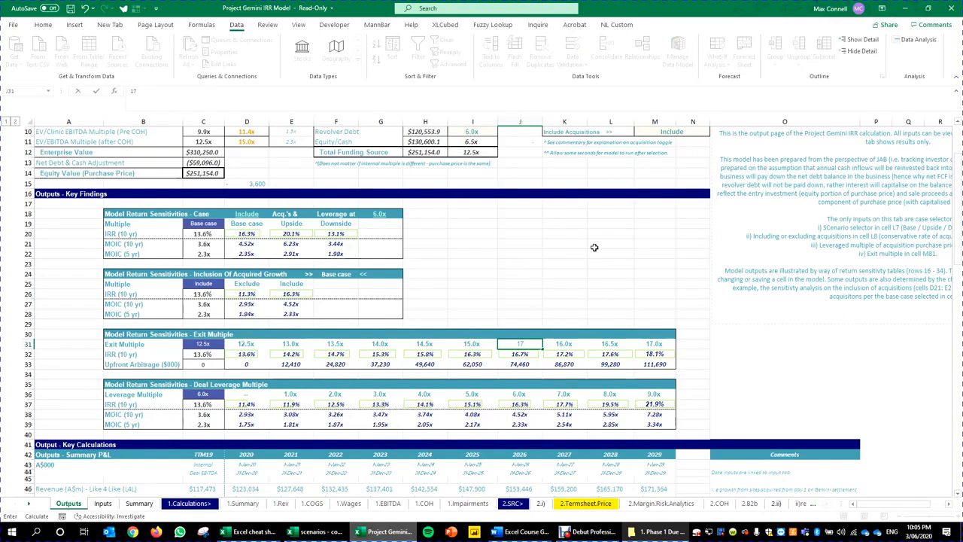
pyautogui.click(613, 275)
# Check the table's starting exit multiple against the exit multiple and 10-year IRR cells in the Investor Cashflows (10yr) section
pyautogui.click(249, 343)
pyautogui.scroll(-3, 582, 363)
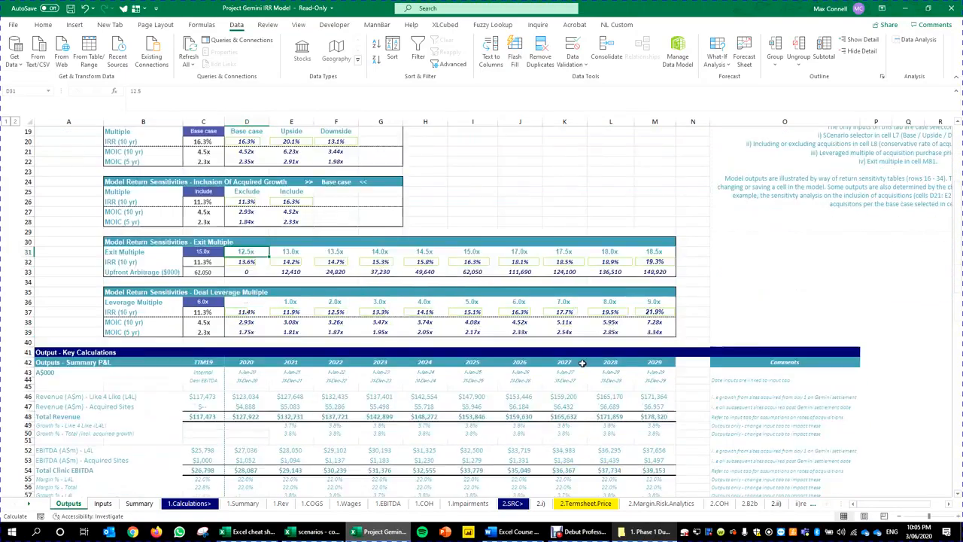
pyautogui.scroll(-16, 706, 398)
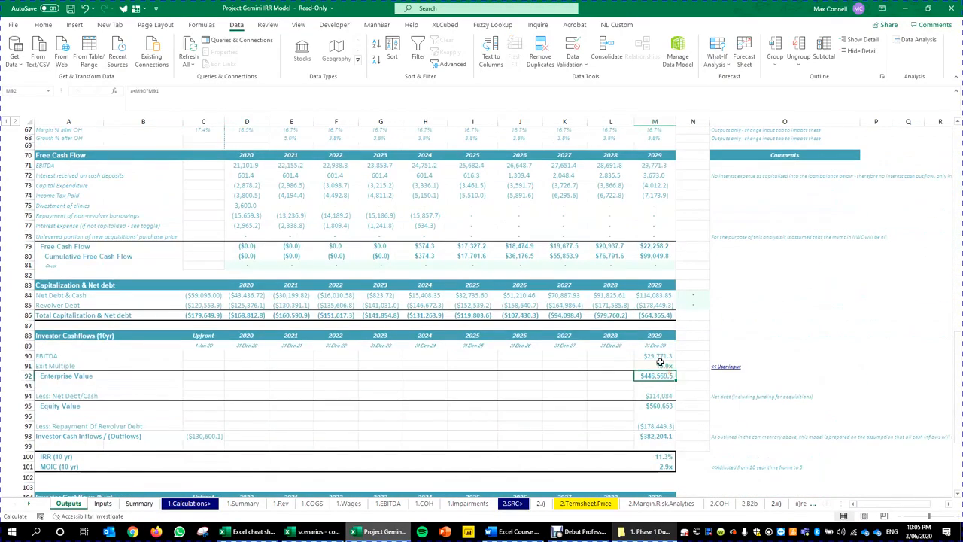
pyautogui.click(665, 366)
pyautogui.scroll(-4, 677, 414)
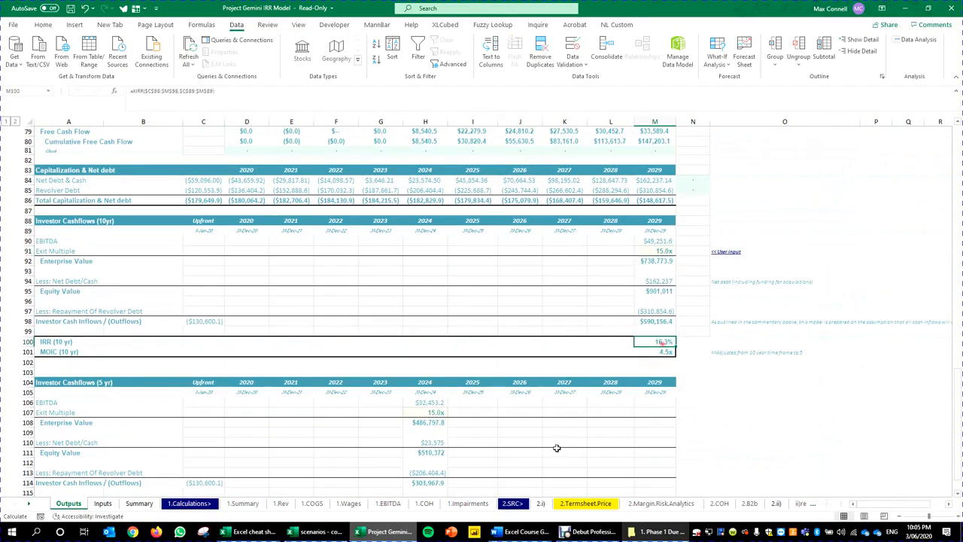
pyautogui.click(658, 343)
pyautogui.scroll(20, 251, 342)
pyautogui.scroll(-2, 305, 392)
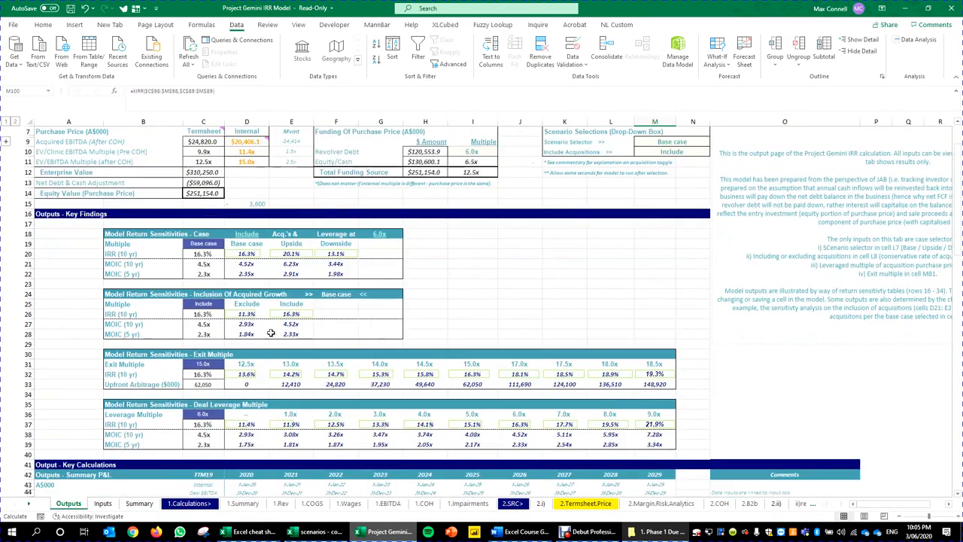
# Clear the data table's 10-year IRR results across D32:M32 in the Exit Multiple sensitivities, keeping the linked IRR in C32
pyautogui.scroll(1, 305, 391)
pyautogui.click(207, 399)
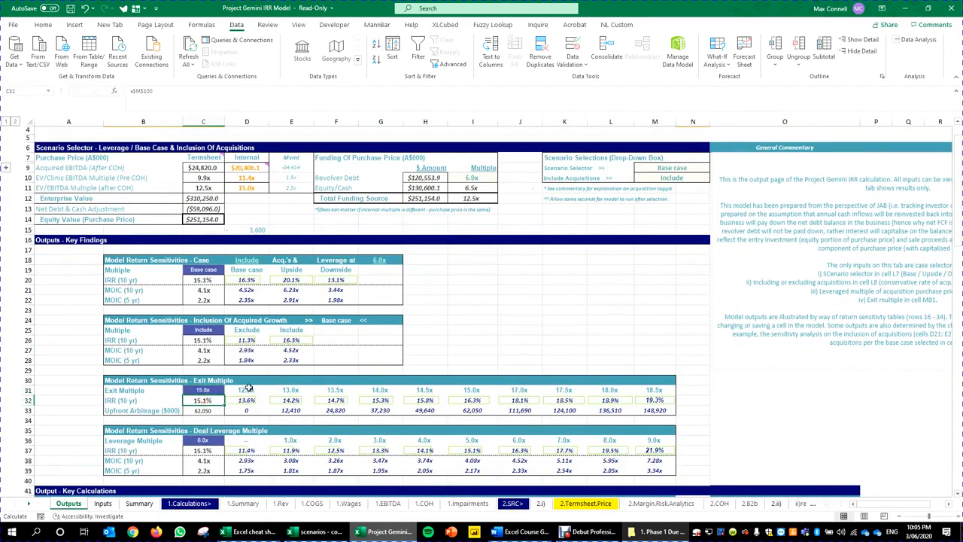
pyautogui.click(248, 388)
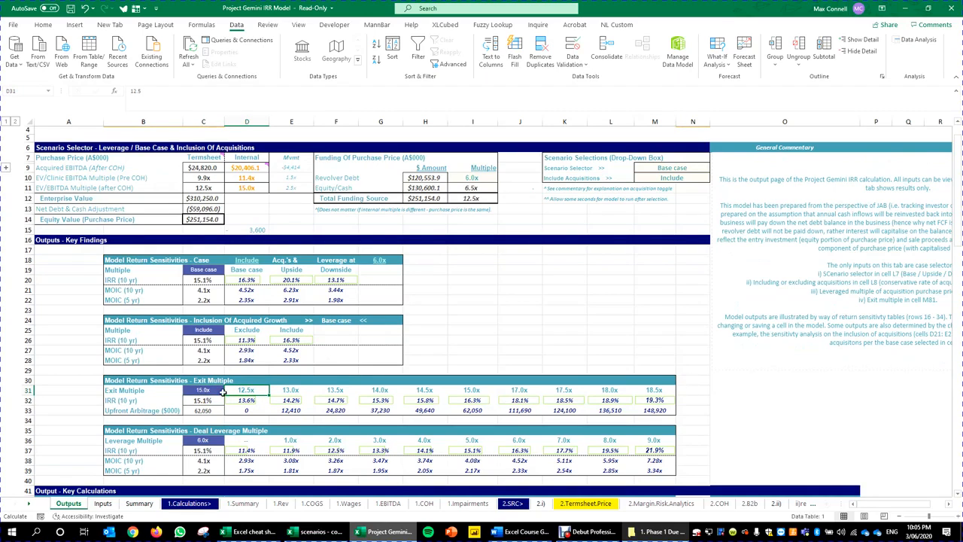
pyautogui.click(250, 401)
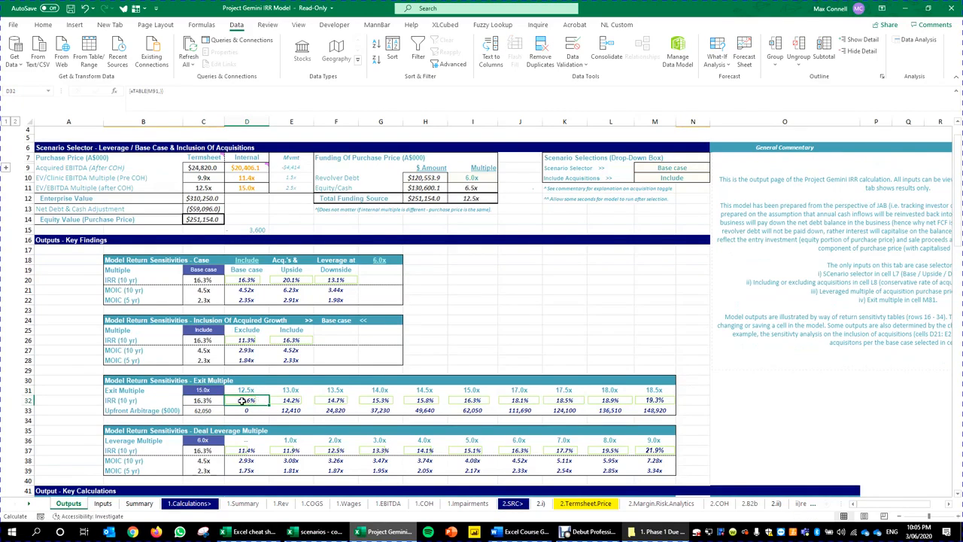
pyautogui.moveTo(253, 401); pyautogui.dragTo(663, 403)
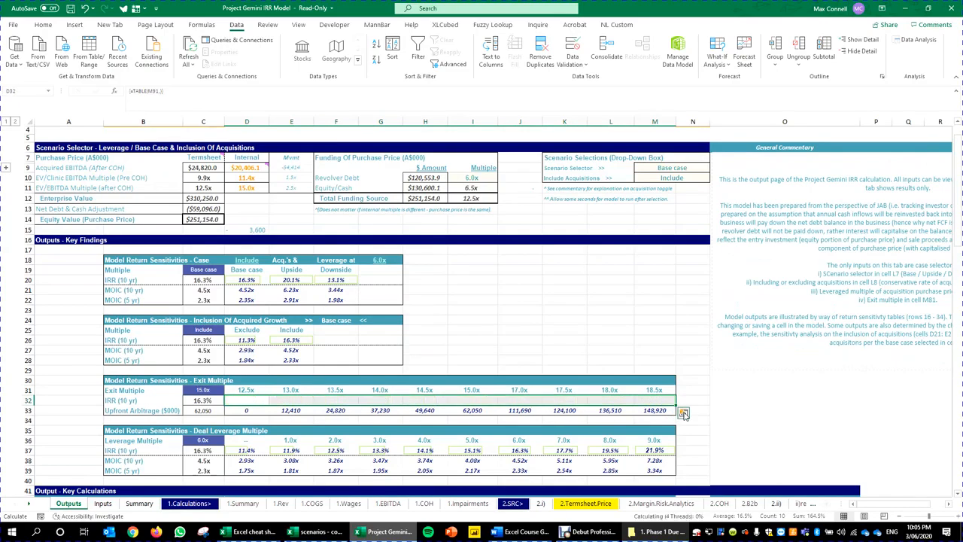
pyautogui.press('Delete')
# Examine the linked exit multiple and the row of test multiples above the cleared IRR cells, from C31 across to M31
pyautogui.press('Left')
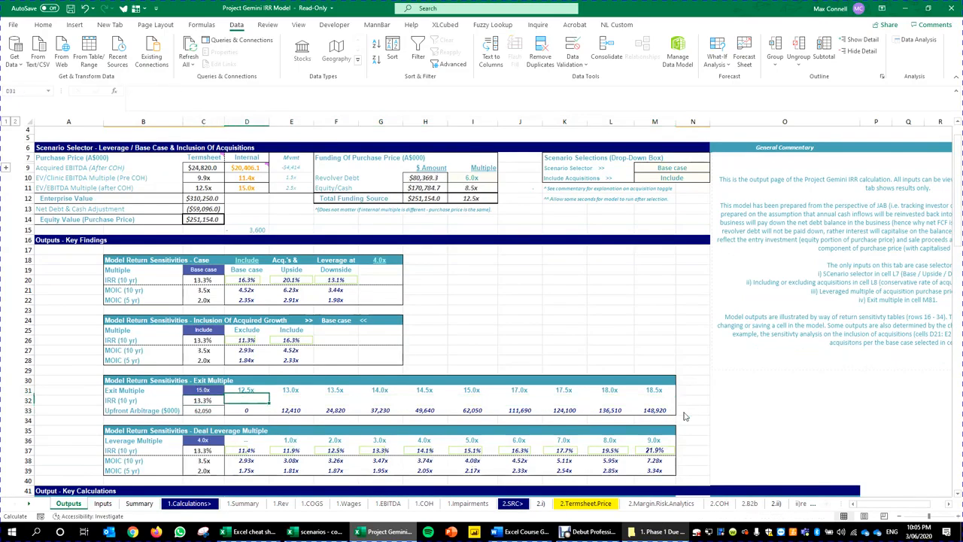
pyautogui.press('Up')
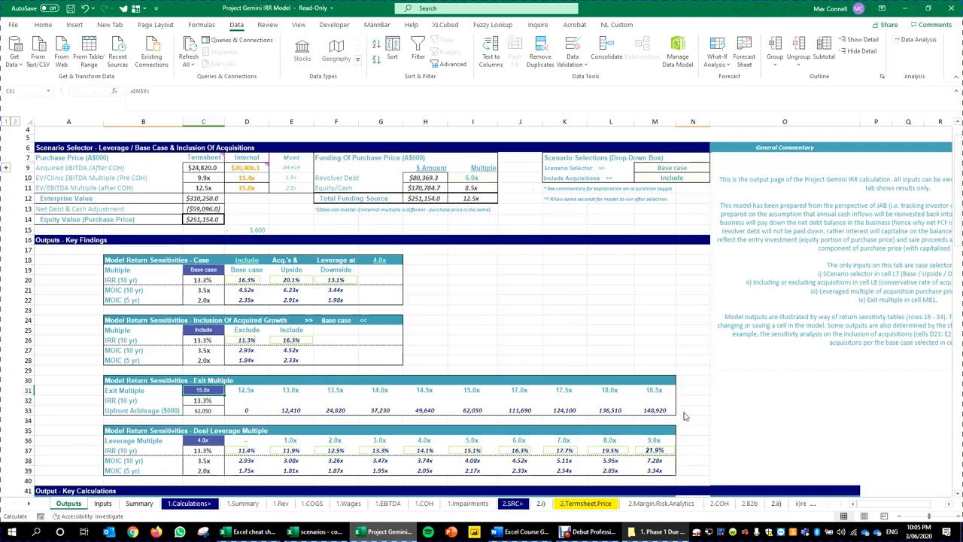
pyautogui.press('Right')
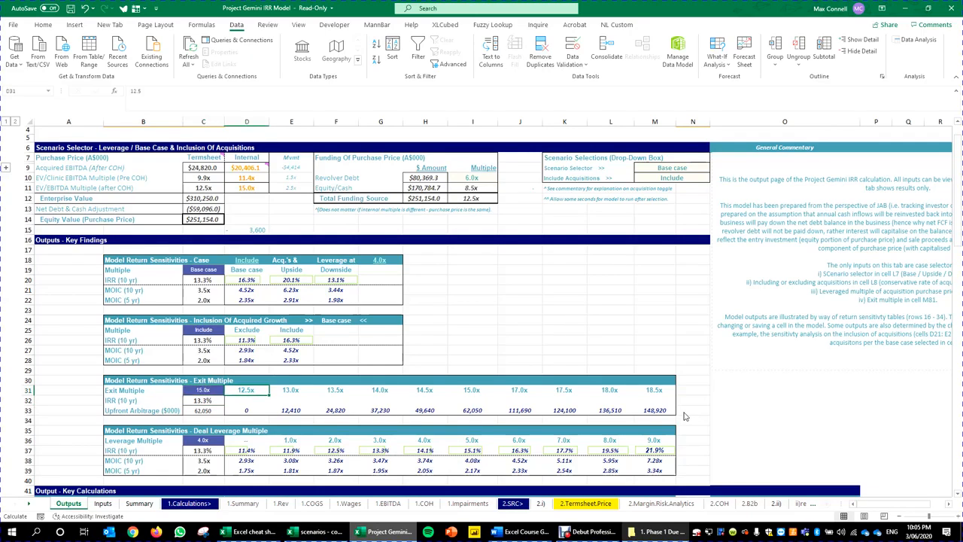
pyautogui.press('Right')
pyautogui.press('Right')
pyautogui.press('Right')
pyautogui.press('Right')
pyautogui.press('Right')
pyautogui.press('Right')
pyautogui.press('Right')
pyautogui.press('Right')
pyautogui.press('Right')
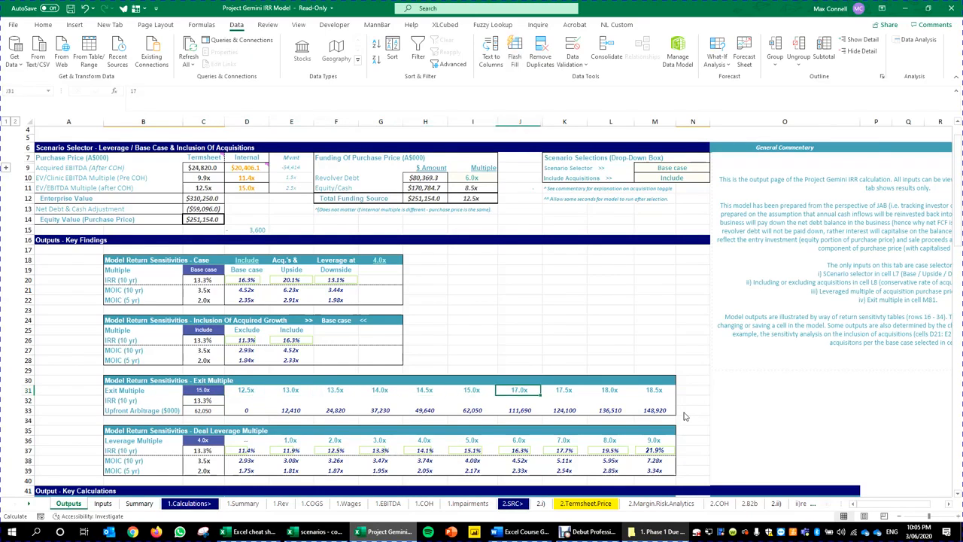
pyautogui.press('Left')
pyautogui.press('Left')
pyautogui.press('Left')
pyautogui.press('Left')
pyautogui.press('Left')
pyautogui.press('Left')
pyautogui.press('Left')
pyautogui.press('Left')
pyautogui.press('Left')
pyautogui.press('Left')
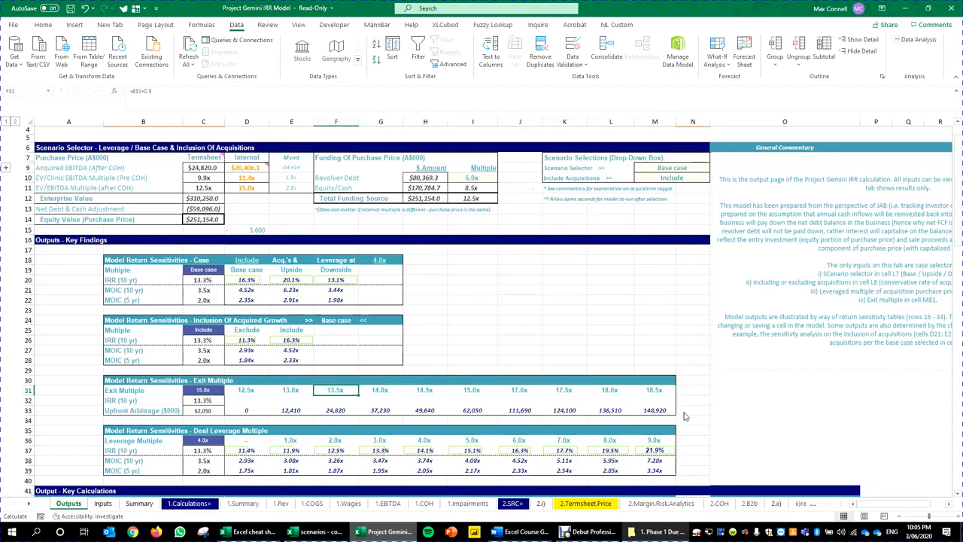
pyautogui.press('Right')
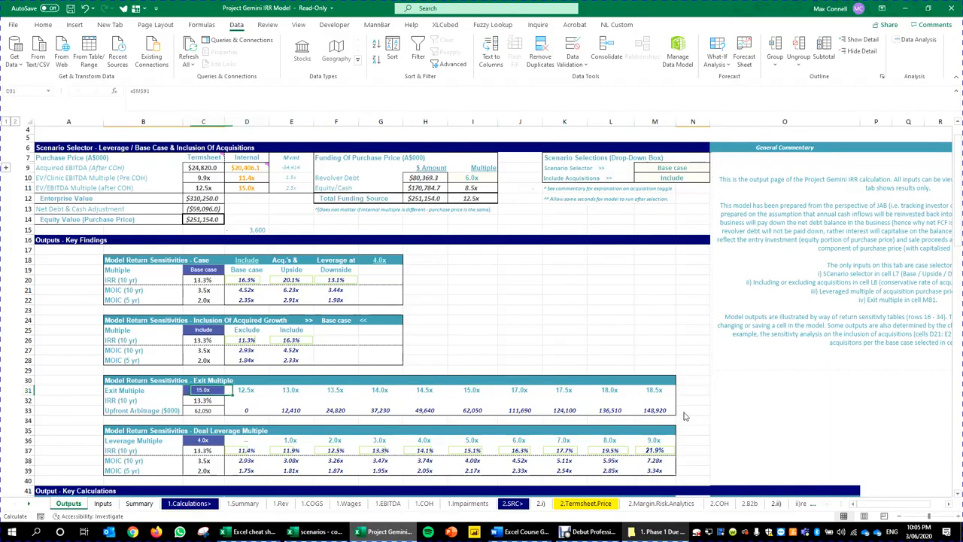
pyautogui.press('Right')
pyautogui.press('Right')
pyautogui.press('Right')
pyautogui.press('Right')
pyautogui.press('Right')
pyautogui.press('Right')
pyautogui.press('Right')
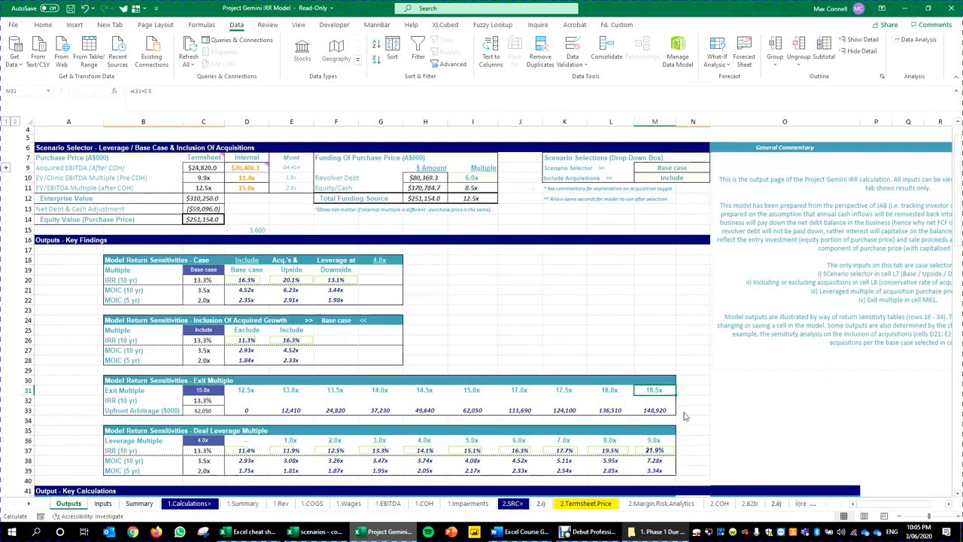
pyautogui.press('Right')
pyautogui.press('Down')
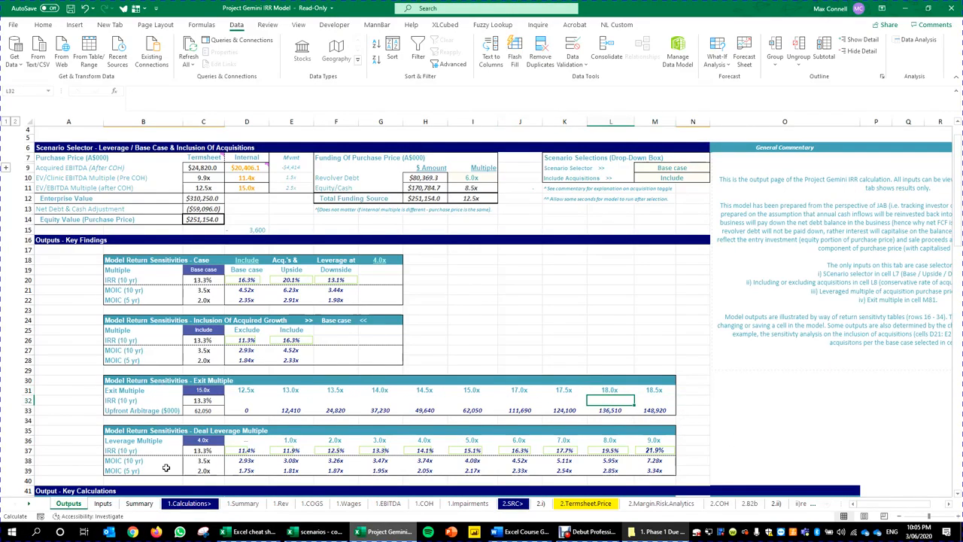
# Start a What-If data table on the Exit Multiple and 10-year IRR range C31:M32
pyautogui.moveTo(197, 389); pyautogui.dragTo(674, 407)
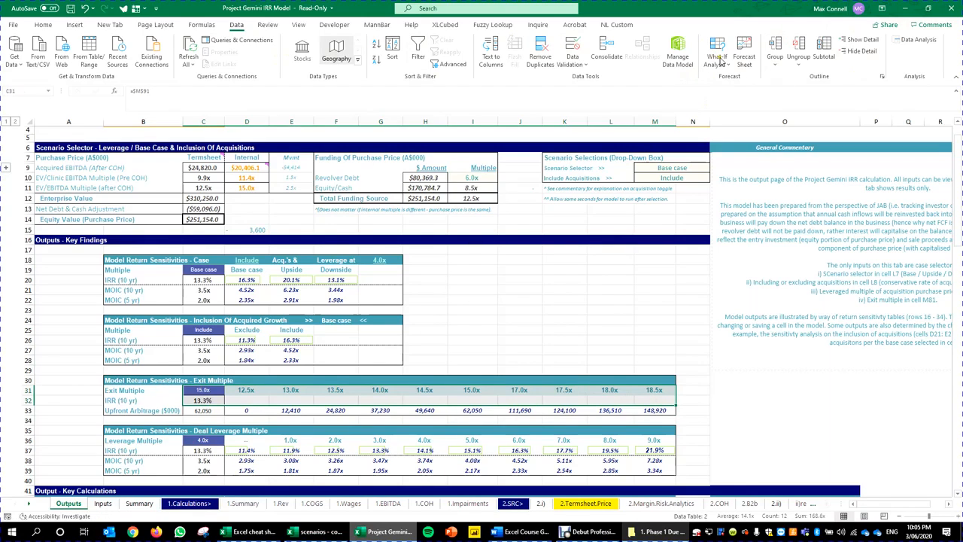
pyautogui.click(715, 61)
pyautogui.click(737, 106)
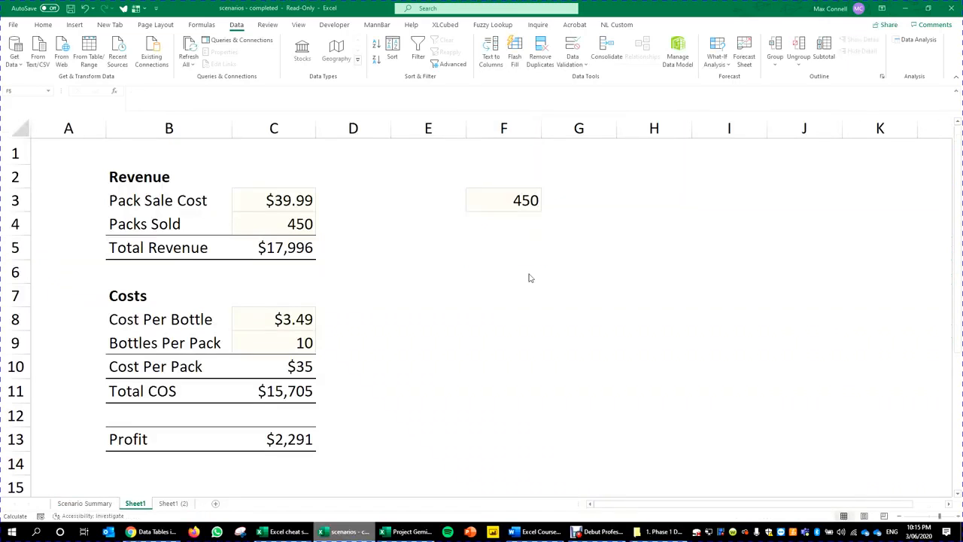
# Review the Revenue, Costs and Profit model on Sheet1, comparing Packs Sold and Pack Sale Cost with the separate value in F3
pyautogui.click(503, 247)
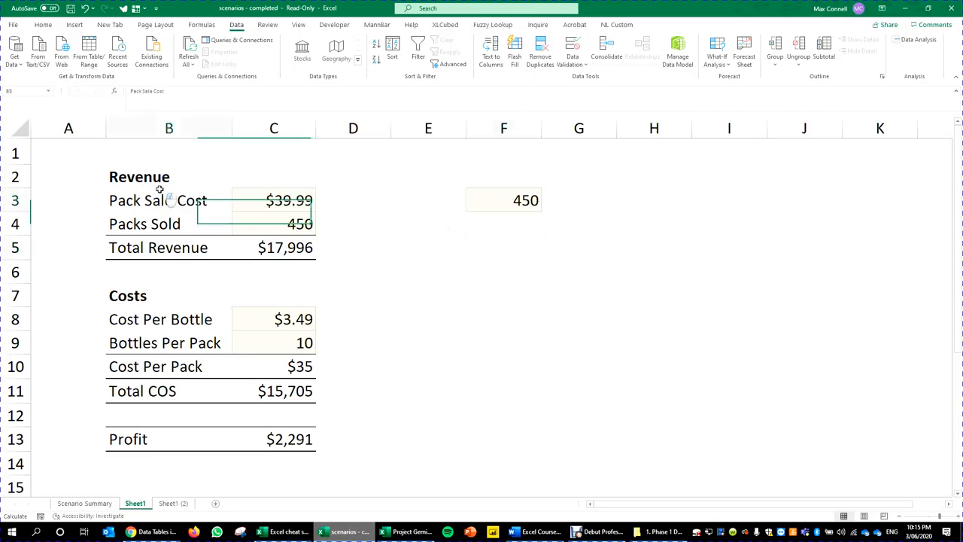
pyautogui.moveTo(91, 159); pyautogui.dragTo(324, 471)
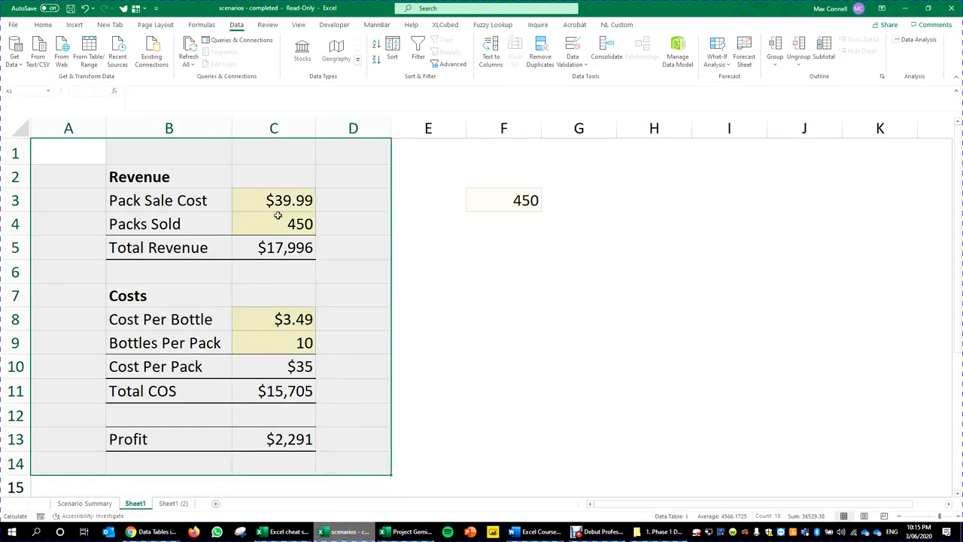
pyautogui.click(511, 200)
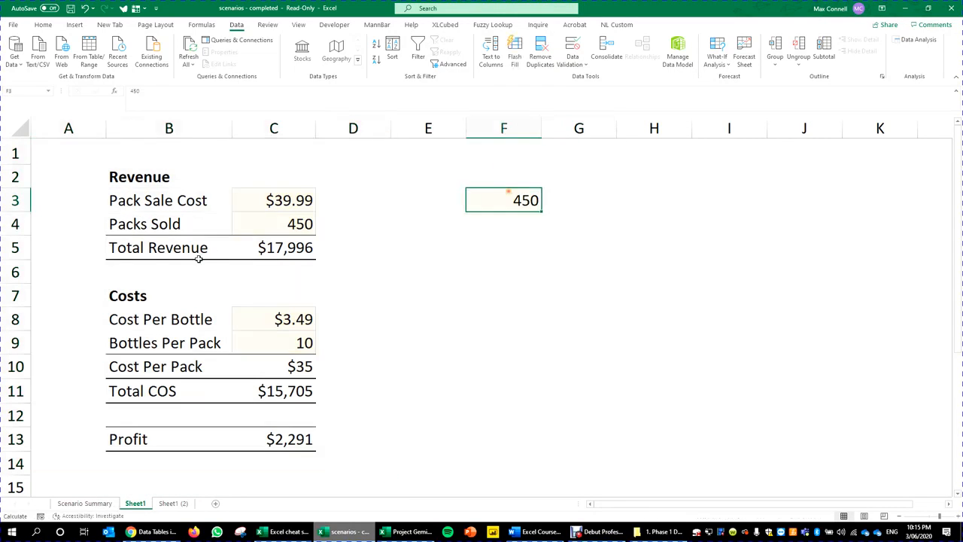
pyautogui.click(102, 234)
pyautogui.click(285, 233)
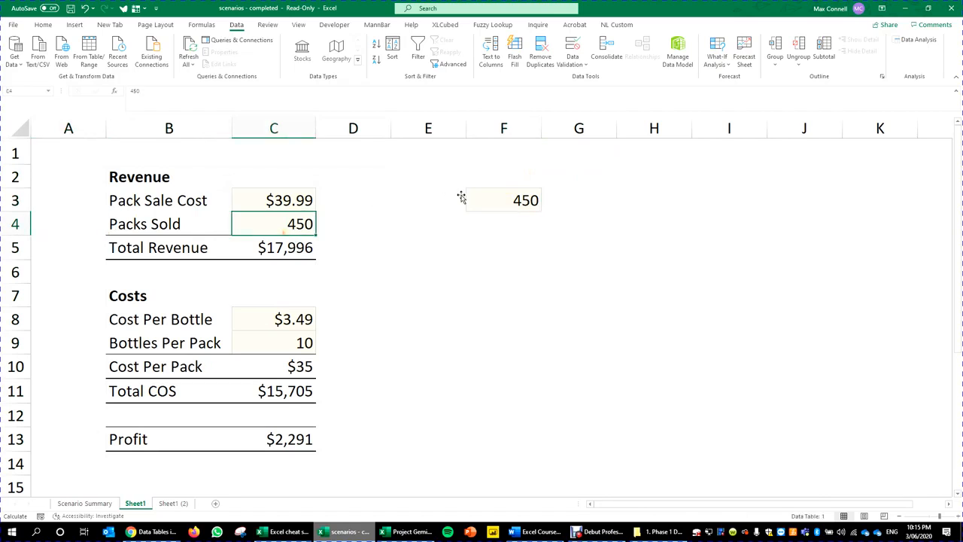
pyautogui.click(514, 200)
pyautogui.click(263, 227)
pyautogui.click(506, 200)
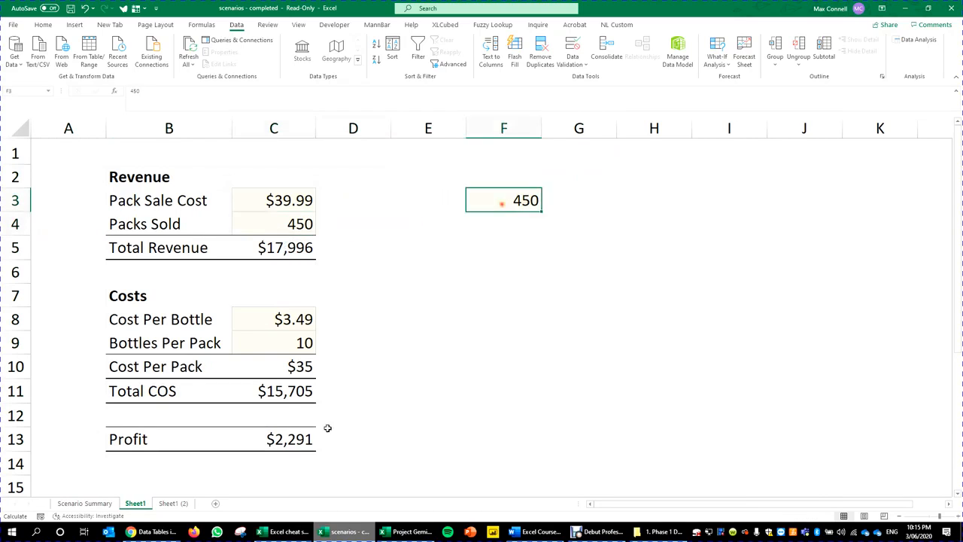
pyautogui.click(296, 443)
pyautogui.click(574, 176)
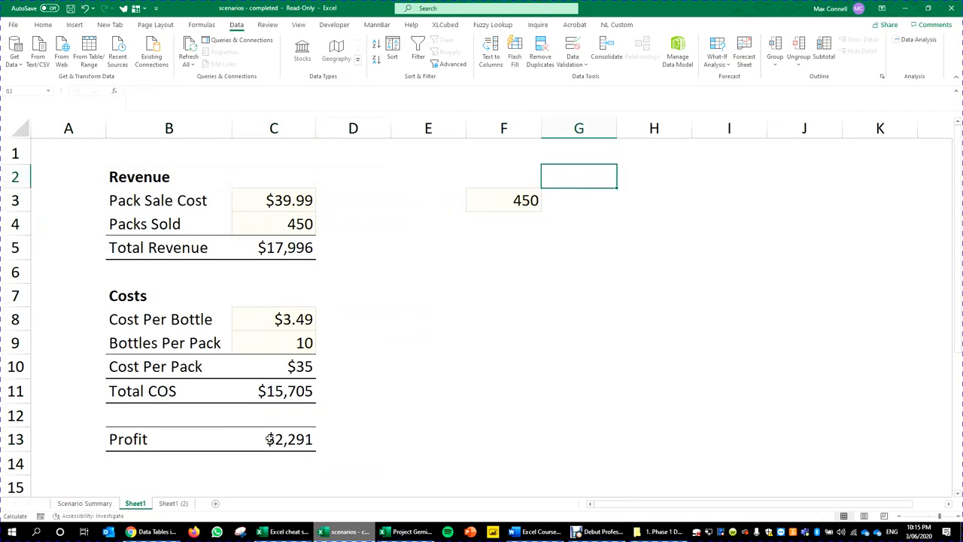
pyautogui.click(269, 439)
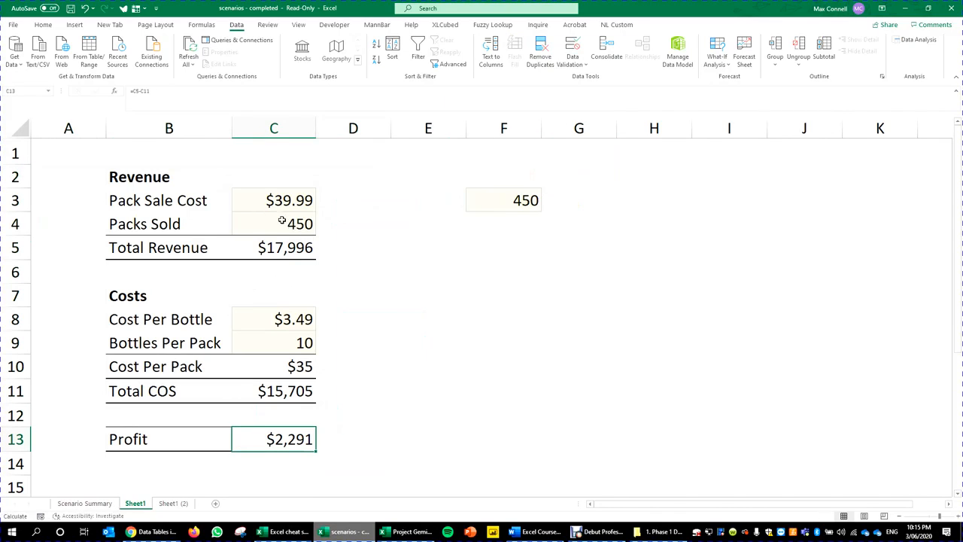
pyautogui.click(297, 201)
pyautogui.click(489, 197)
# Copy the Pack Sale Cost cell over F3 and set the copied price to 9.99
pyautogui.click(294, 197)
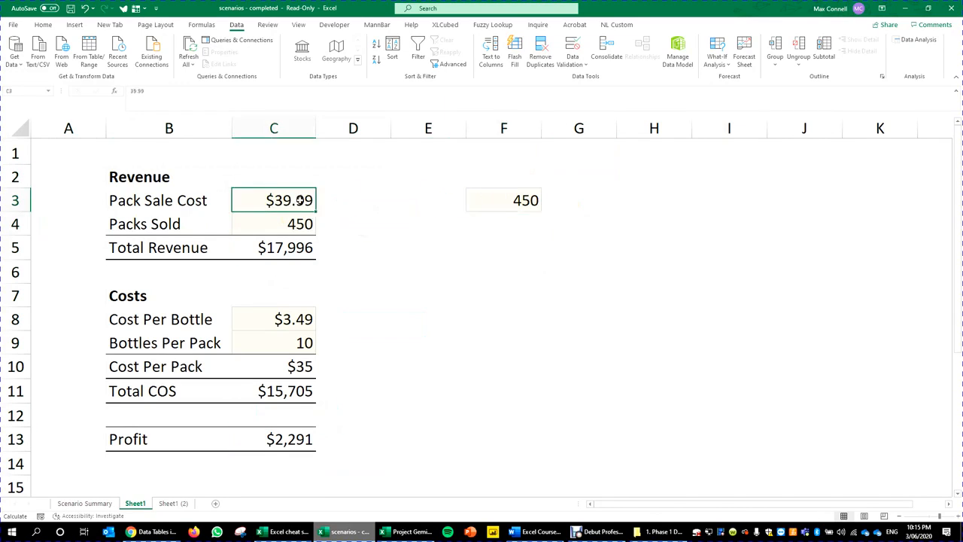
pyautogui.hotkey('ctrl', 'c')
pyautogui.click(531, 200)
pyautogui.press('Return')
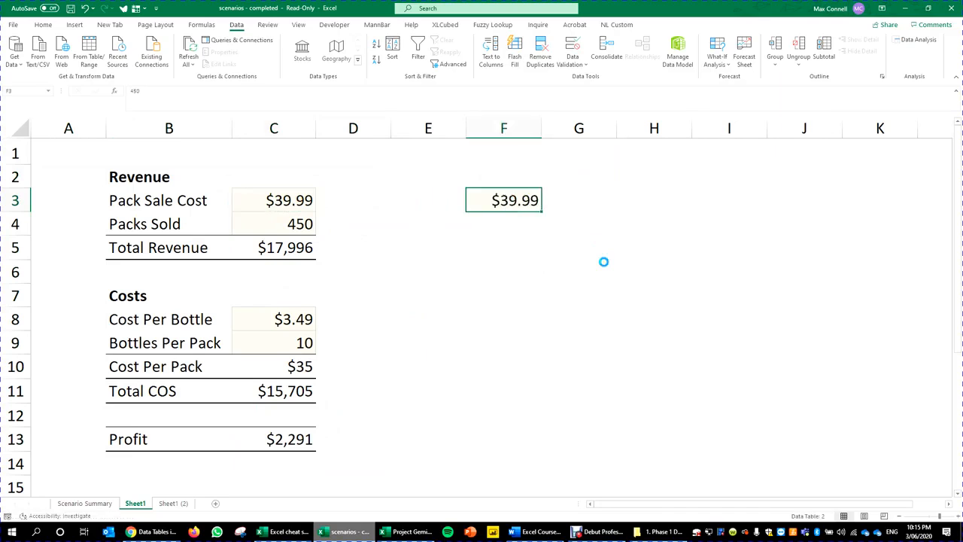
pyautogui.write('0')
pyautogui.write('.')
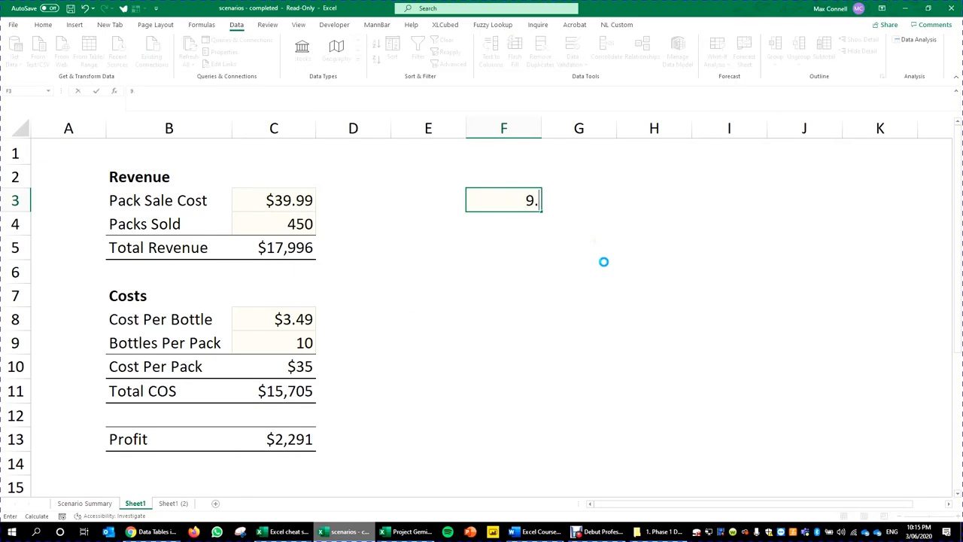
pyautogui.write('99')
pyautogui.press('Return')
pyautogui.press('Up')
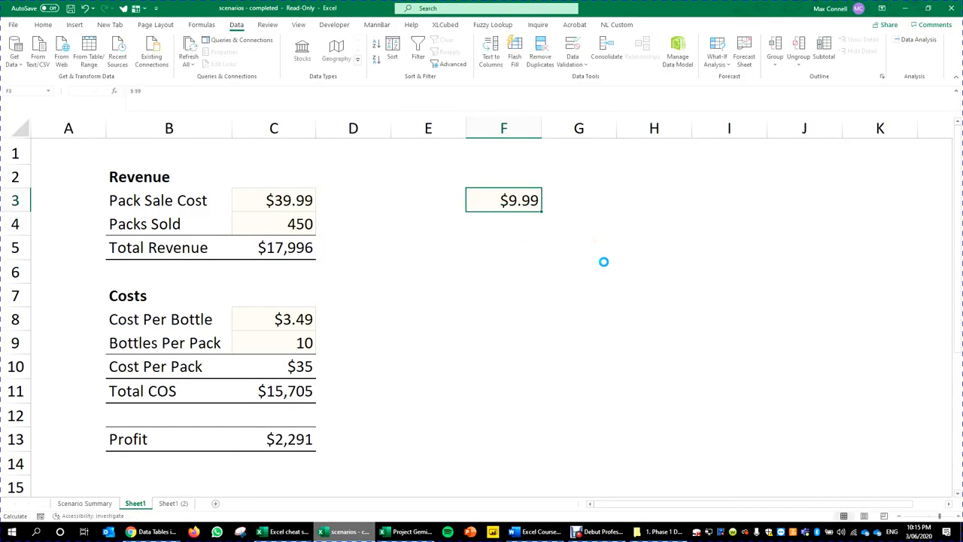
# Enter =F3+5 in F4 and fill the formula down to F11 to build a price series in steps of $5
pyautogui.press('Down')
pyautogui.write('=')
pyautogui.press('Up')
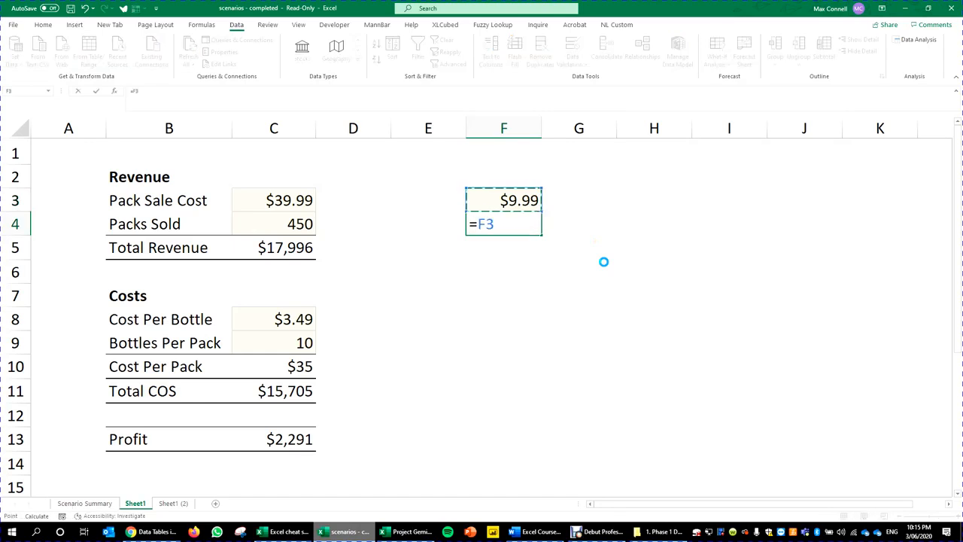
pyautogui.write('+5')
pyautogui.click(579, 292)
pyautogui.click(533, 229)
pyautogui.moveTo(541, 236); pyautogui.dragTo(625, 336)
pyautogui.click(625, 339)
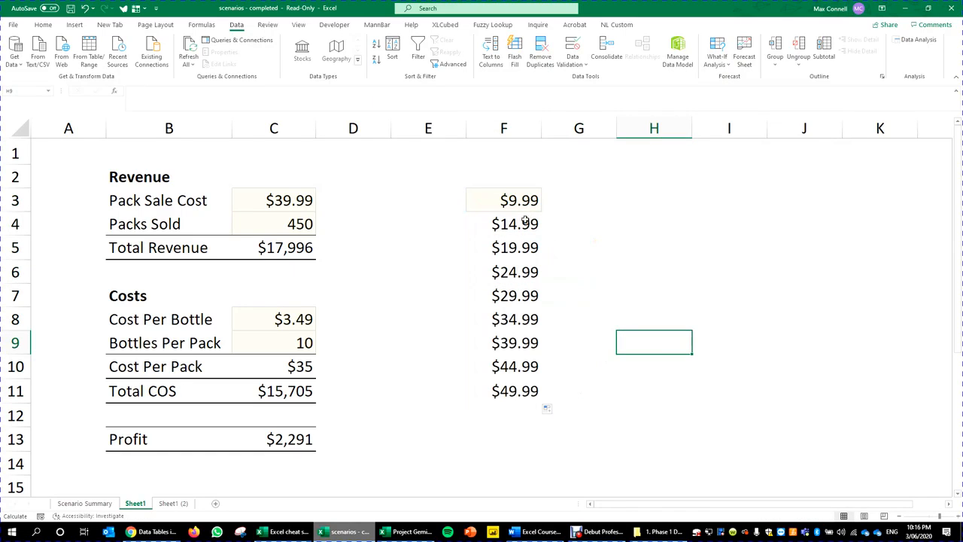
# Extend the $5-step price series in column F from F11 down to F16
pyautogui.click(533, 277)
pyautogui.click(536, 393)
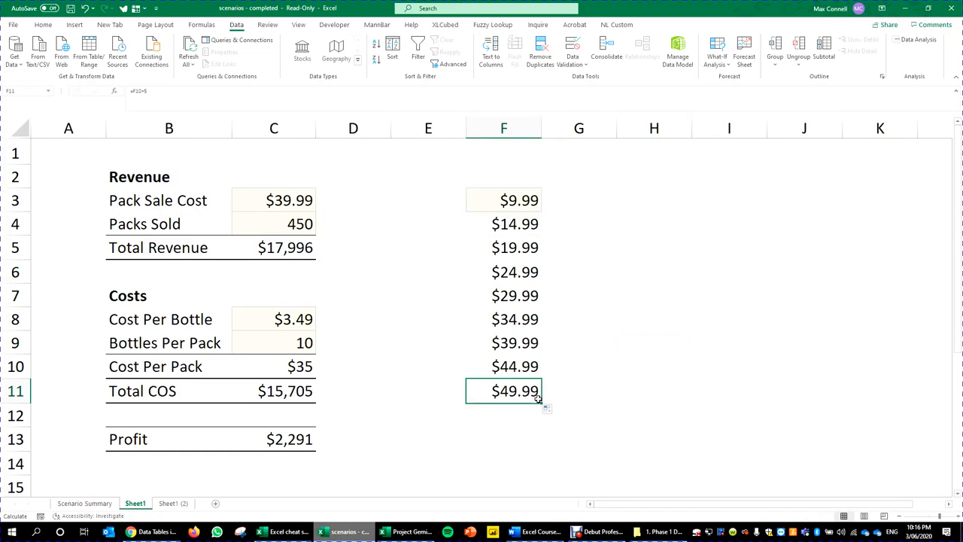
pyautogui.moveTo(537, 399); pyautogui.dragTo(564, 400)
pyautogui.click(608, 182)
pyautogui.moveTo(523, 202); pyautogui.dragTo(525, 469)
pyautogui.click(497, 464)
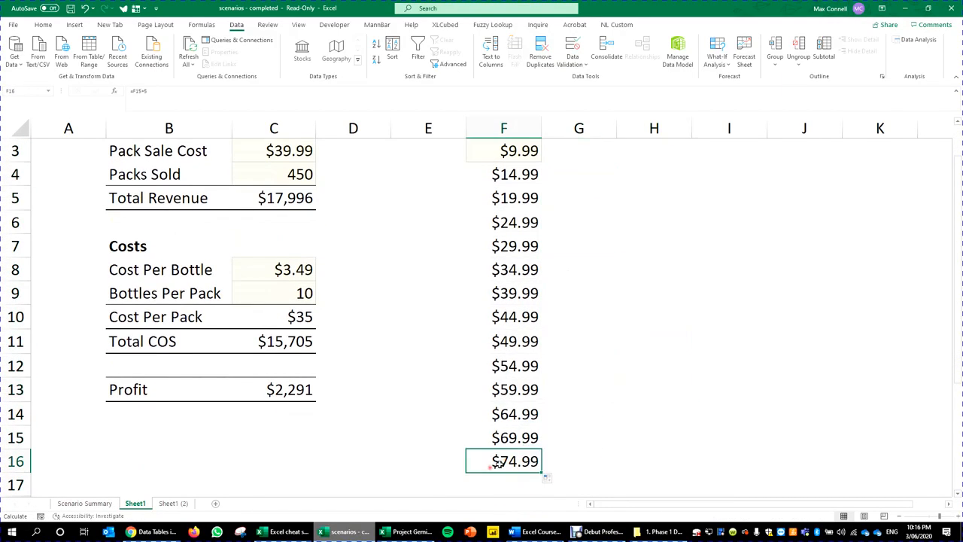
# Clear the last price of the series in F16
pyautogui.press('Delete')
pyautogui.click(627, 369)
pyautogui.scroll(1, 596, 222)
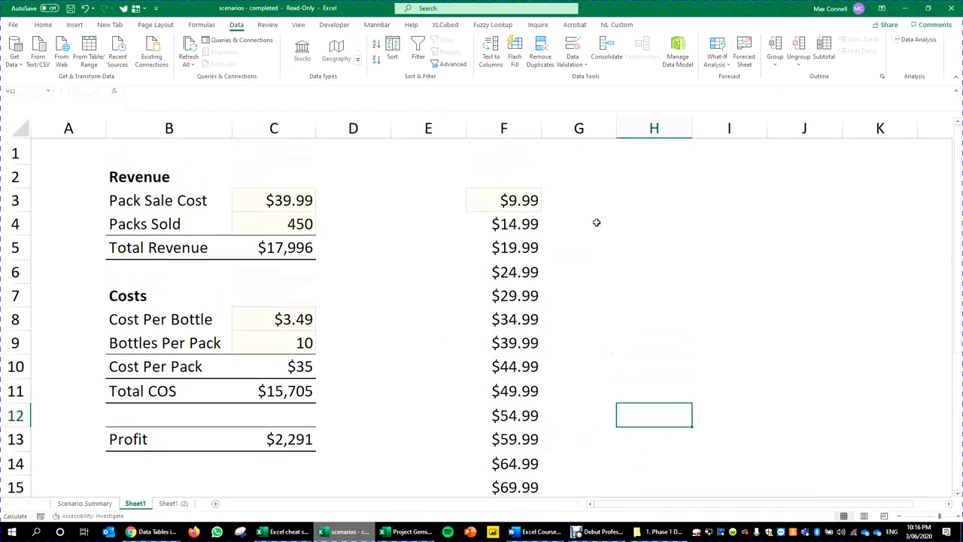
# Enter the heading Net Profit in G2, above the column beside the price series
pyautogui.click(573, 179)
pyautogui.write('Net Profit')
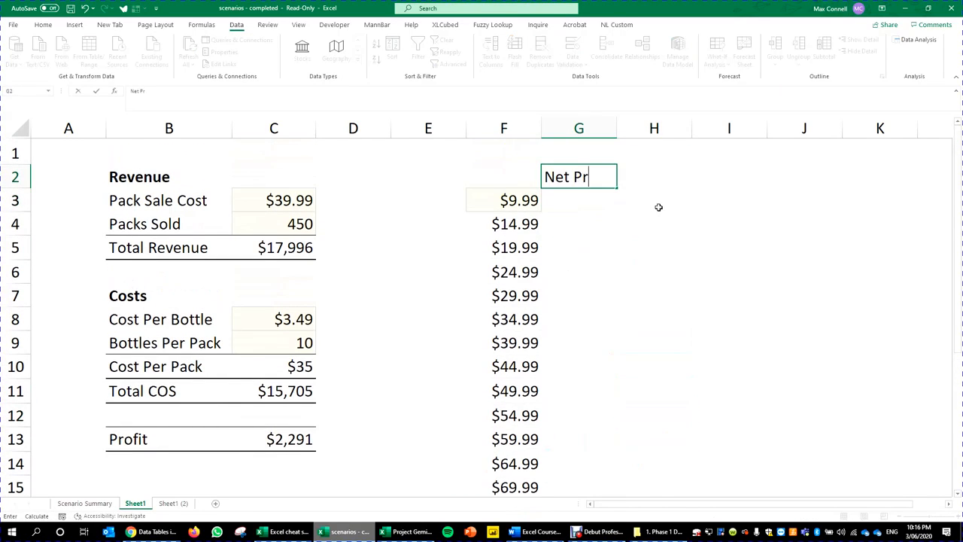
pyautogui.press('Return')
pyautogui.press('Return')
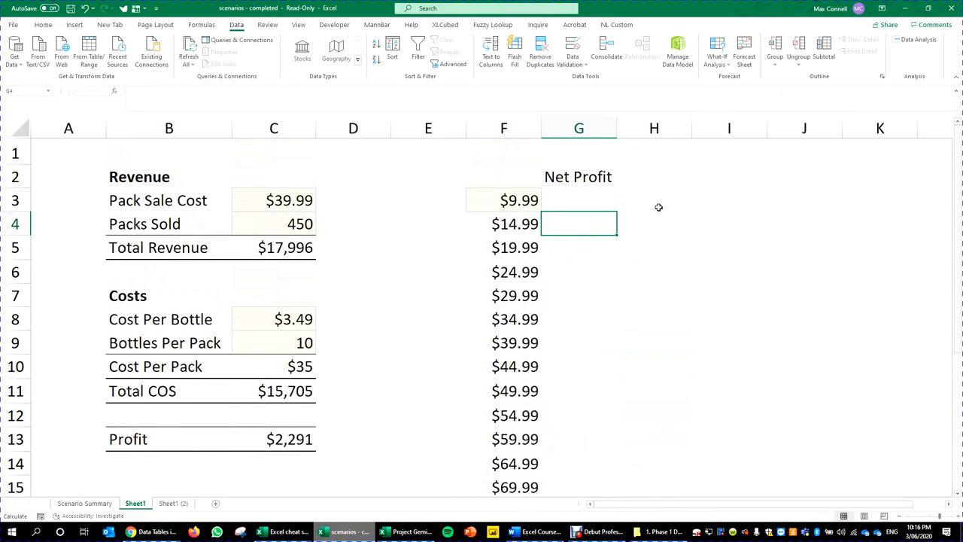
pyautogui.click(568, 198)
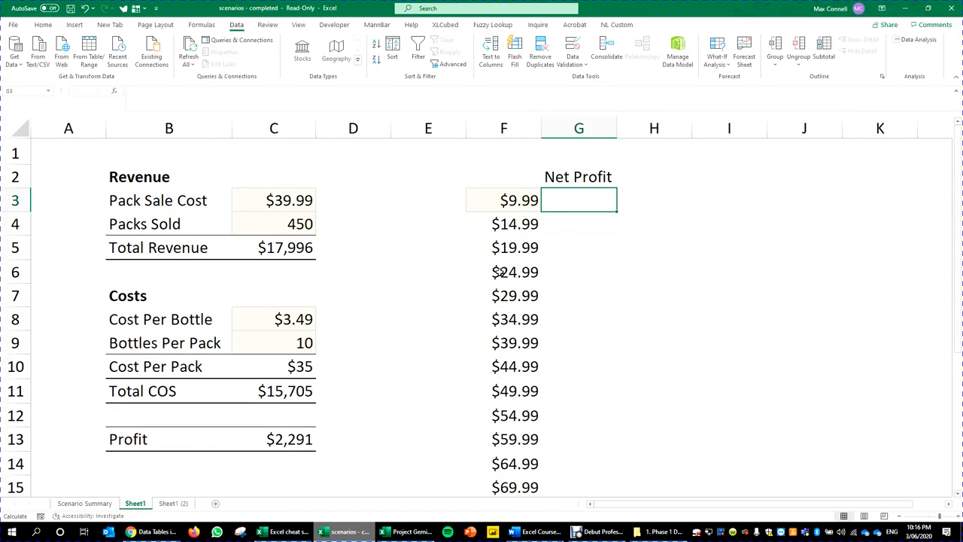
pyautogui.click(570, 242)
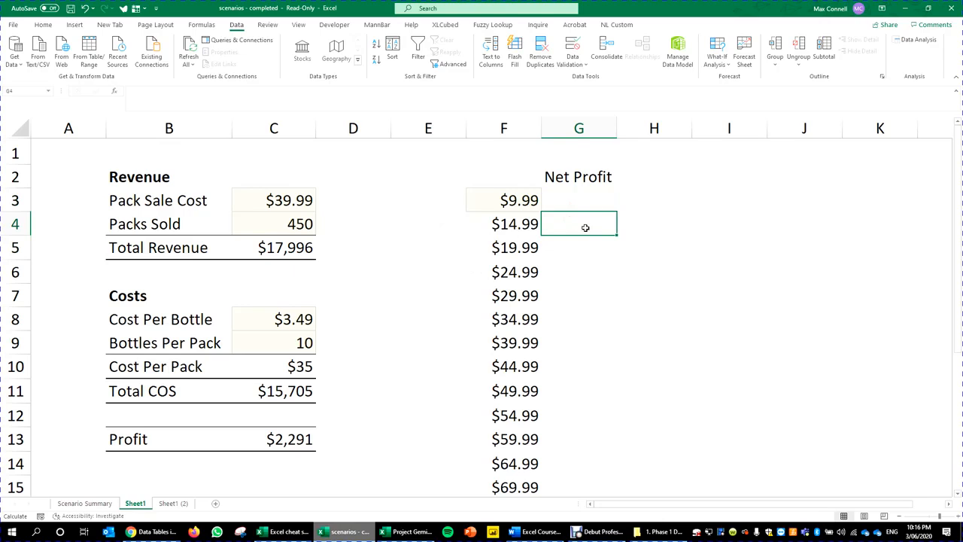
pyautogui.moveTo(586, 227); pyautogui.dragTo(602, 411)
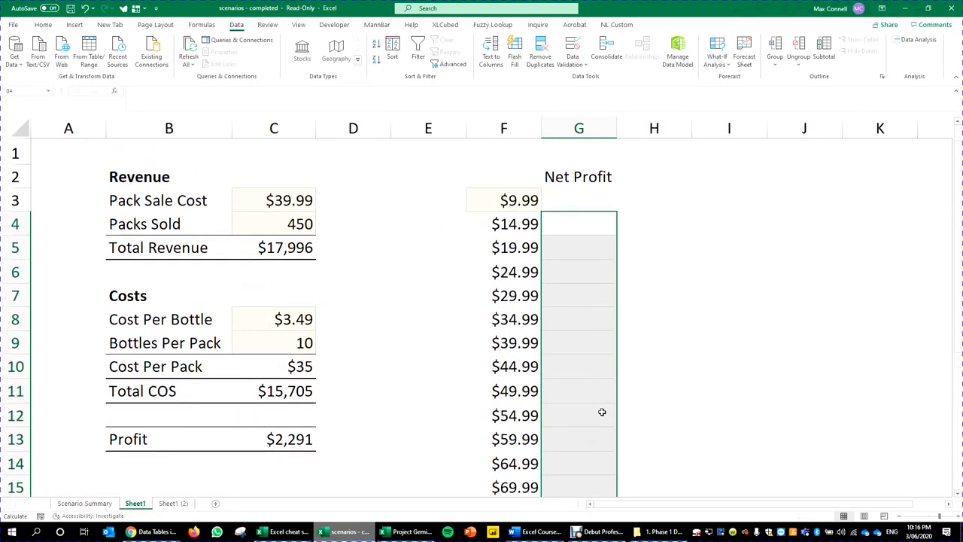
pyautogui.click(575, 382)
pyautogui.click(602, 239)
pyautogui.click(588, 220)
pyautogui.click(528, 204)
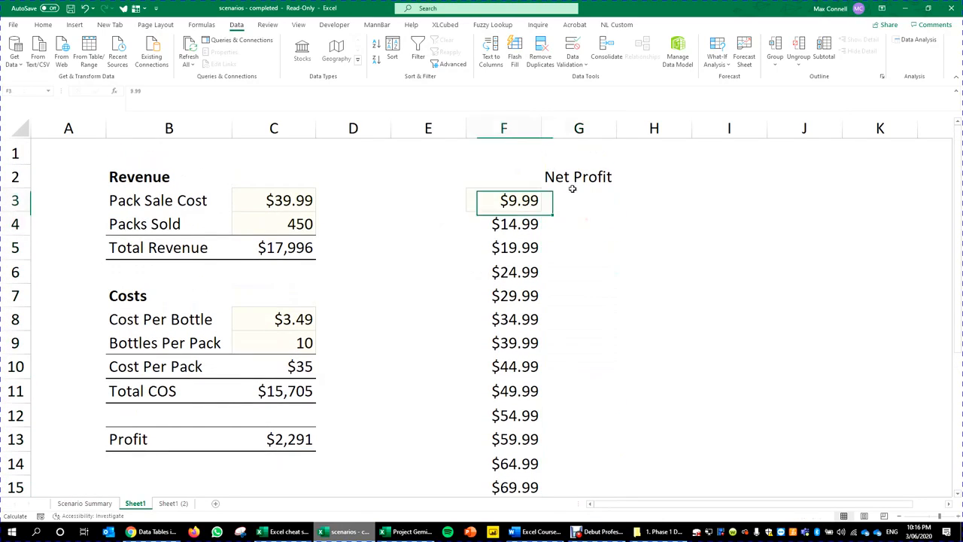
pyautogui.click(584, 207)
# Replace the starting price in F3 with the formula =C3, linking it to the model's Pack Sale Cost
pyautogui.click(499, 200)
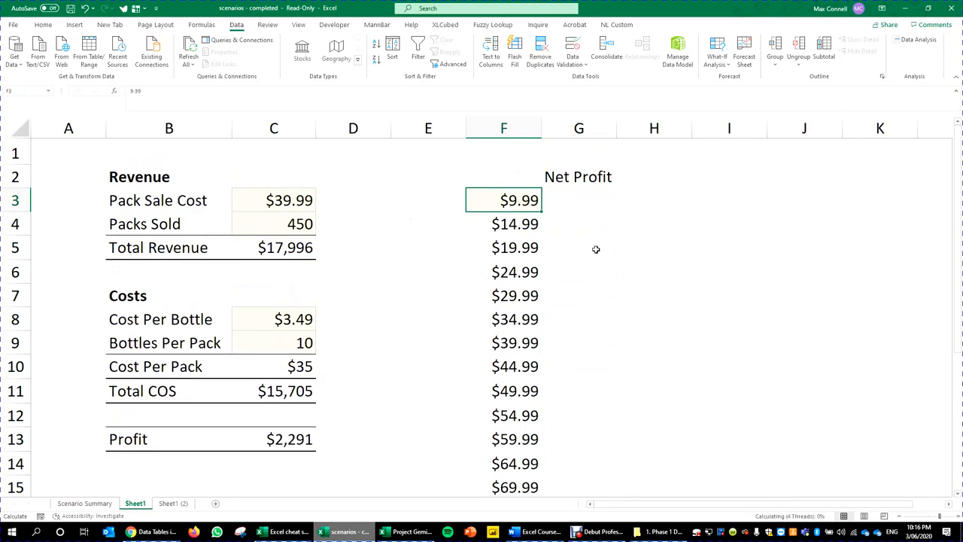
pyautogui.press('F2')
pyautogui.write('=')
pyautogui.click(287, 197)
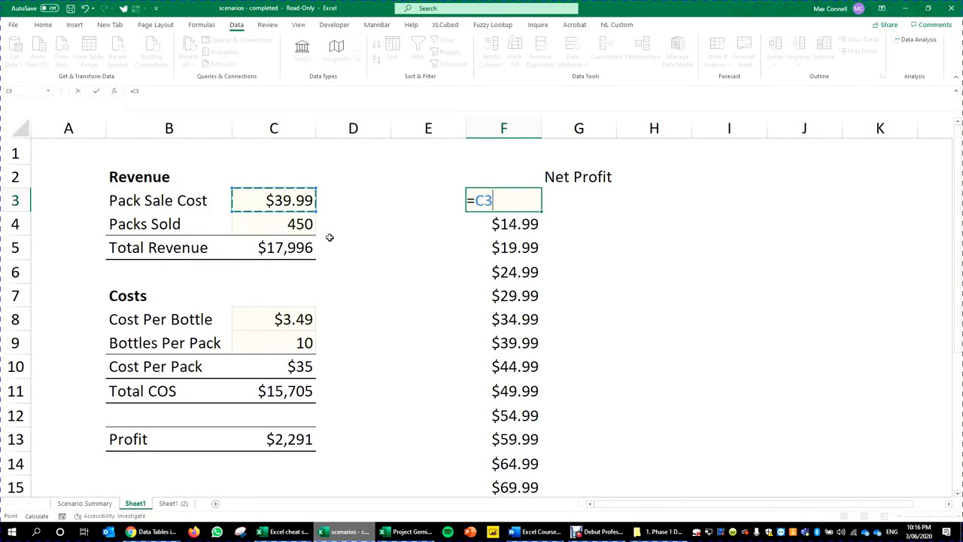
pyautogui.press('Return')
pyautogui.click(614, 276)
# Link G3, under the Net Profit heading, to the model's Profit with =C13
pyautogui.click(583, 200)
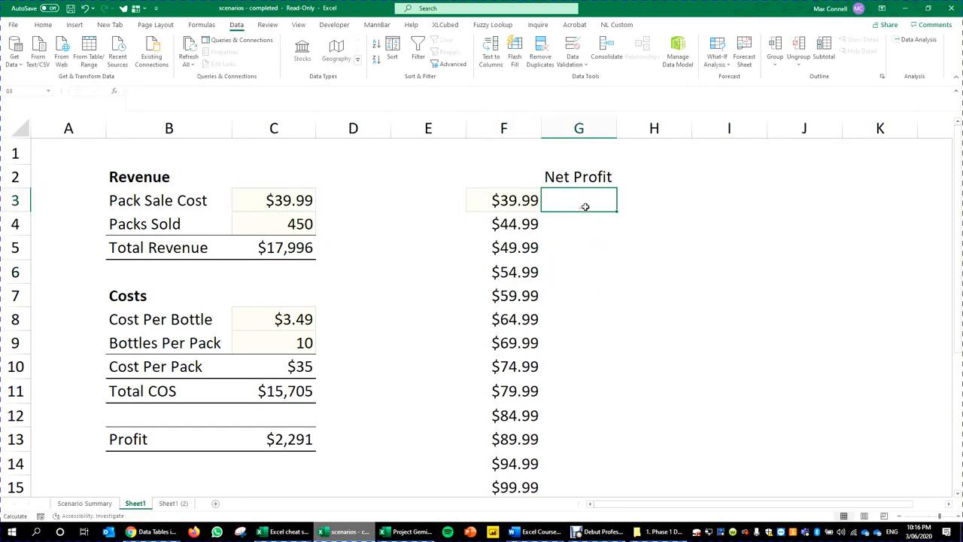
pyautogui.write('=')
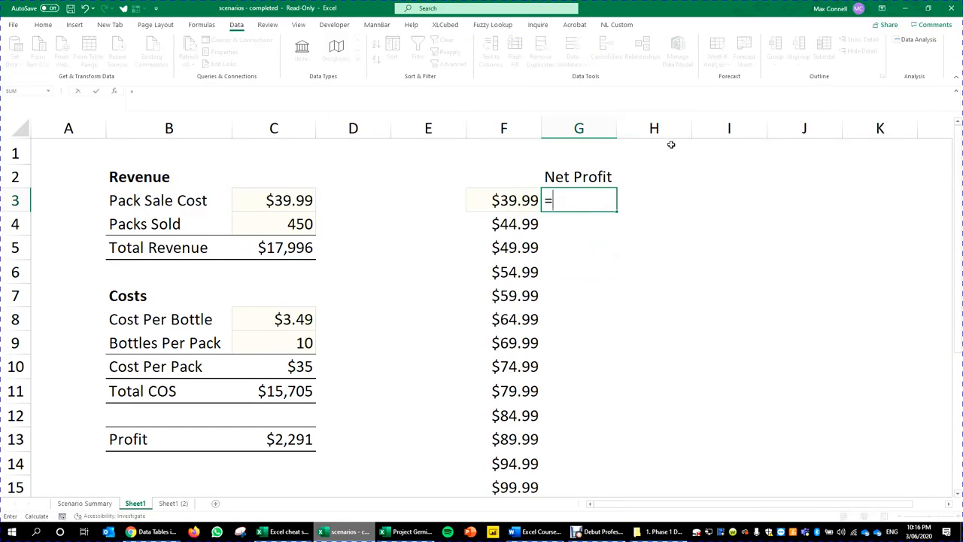
pyautogui.click(272, 439)
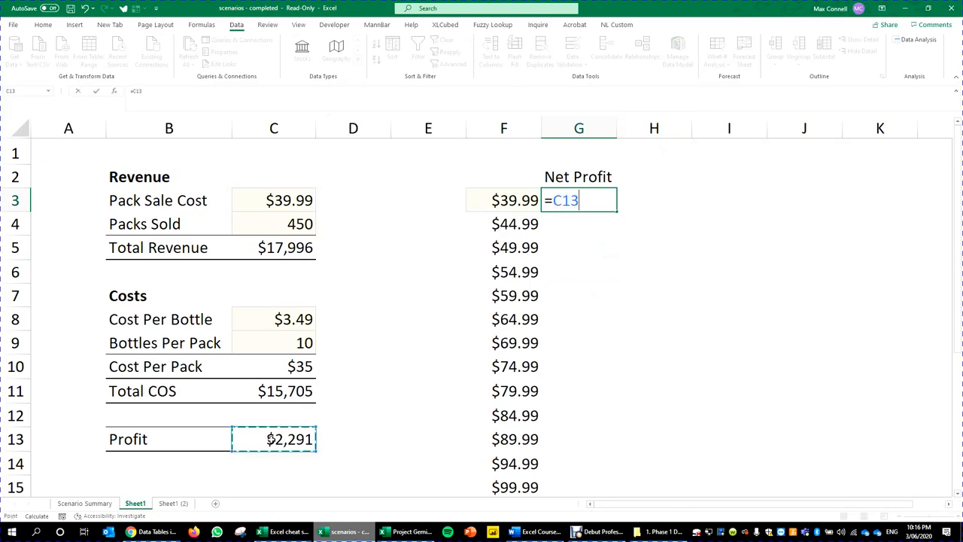
pyautogui.hotkey('ctrl', 'Return')
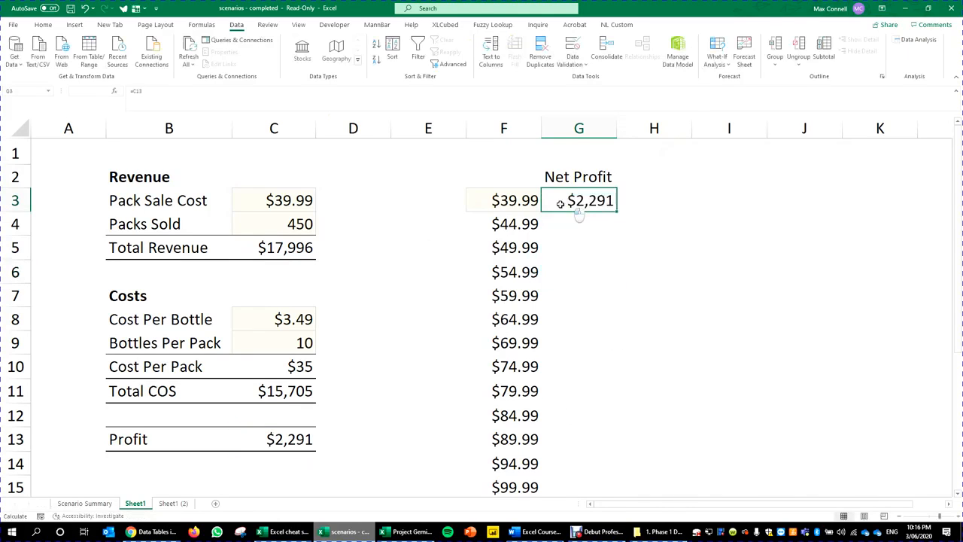
# Review the linked price in F3 and the linked profit in G3 that head the table
pyautogui.click(520, 200)
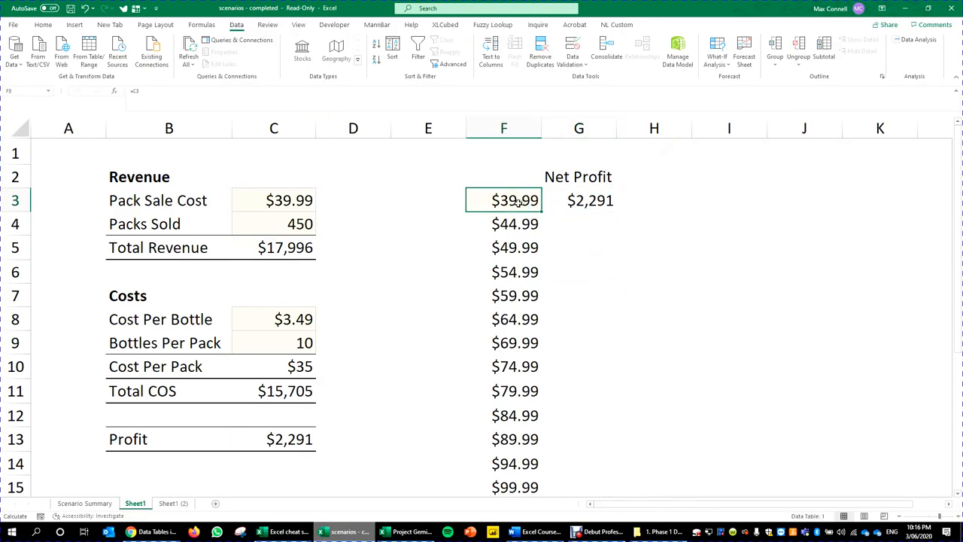
pyautogui.click(593, 201)
pyautogui.click(523, 198)
pyautogui.click(628, 207)
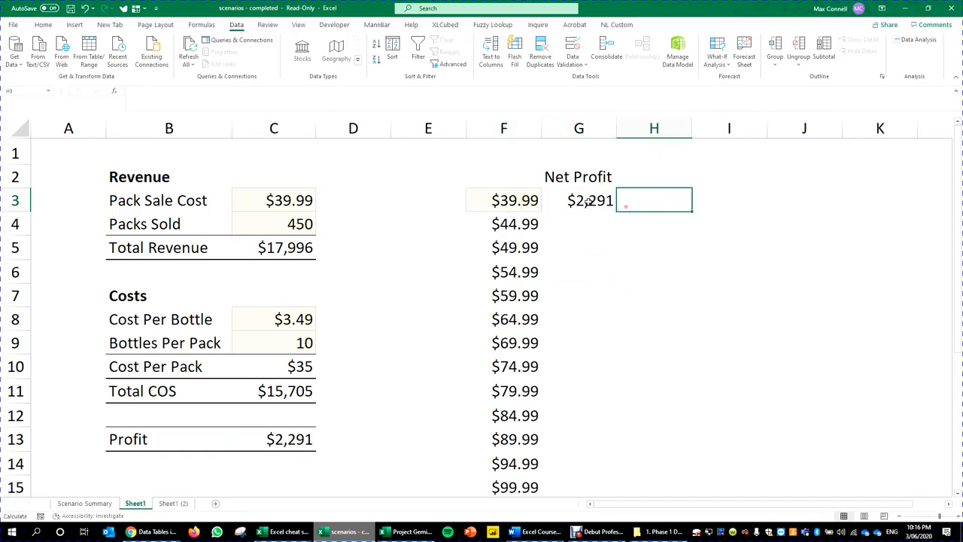
pyautogui.click(587, 203)
pyautogui.click(545, 238)
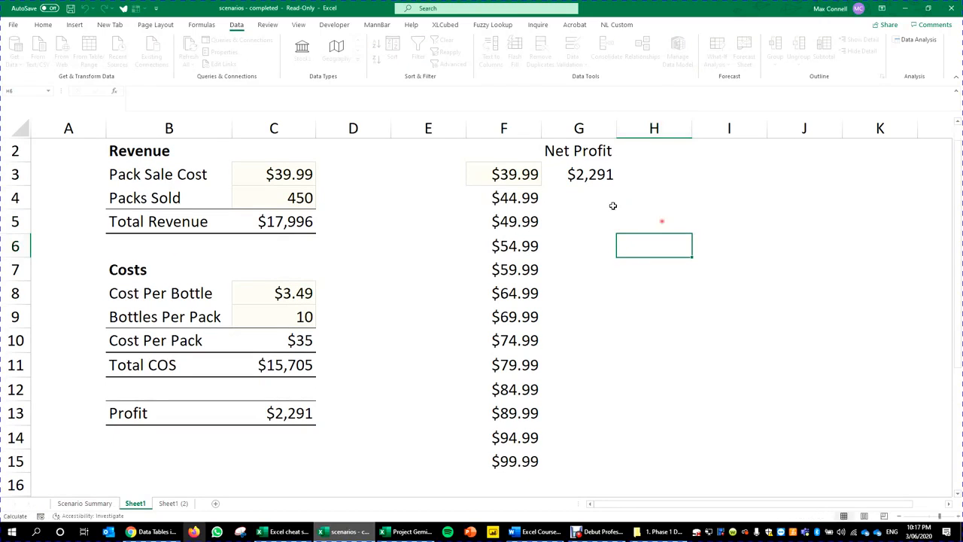
pyautogui.click(554, 170)
pyautogui.click(505, 172)
pyautogui.click(544, 165)
pyautogui.click(521, 172)
pyautogui.click(608, 184)
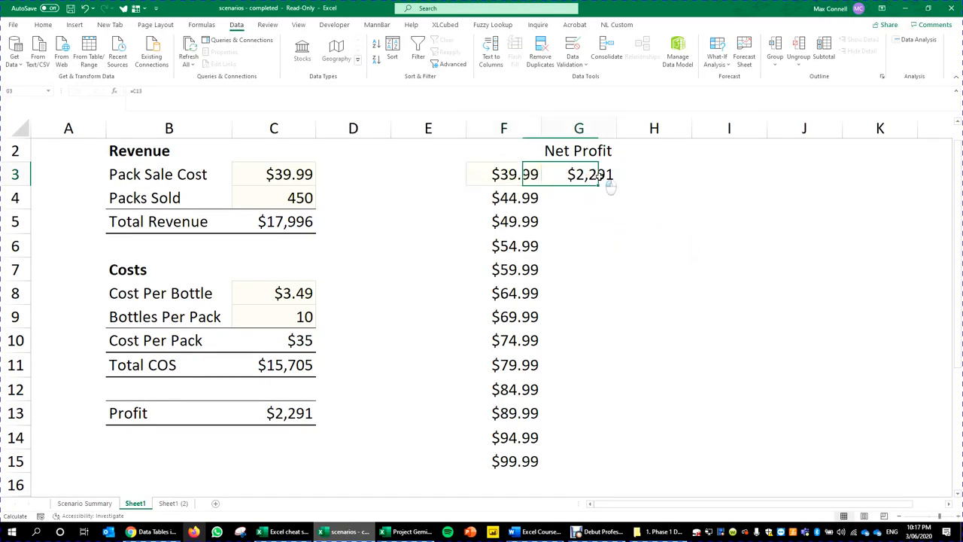
# Create a one-variable data table over F3:G15 with C3, the Pack Sale Cost, as the column input cell
pyautogui.click(516, 174)
pyautogui.hotkey('ctrl', 'shift', 'Right')
pyautogui.hotkey('ctrl', 'shift', 'Down')
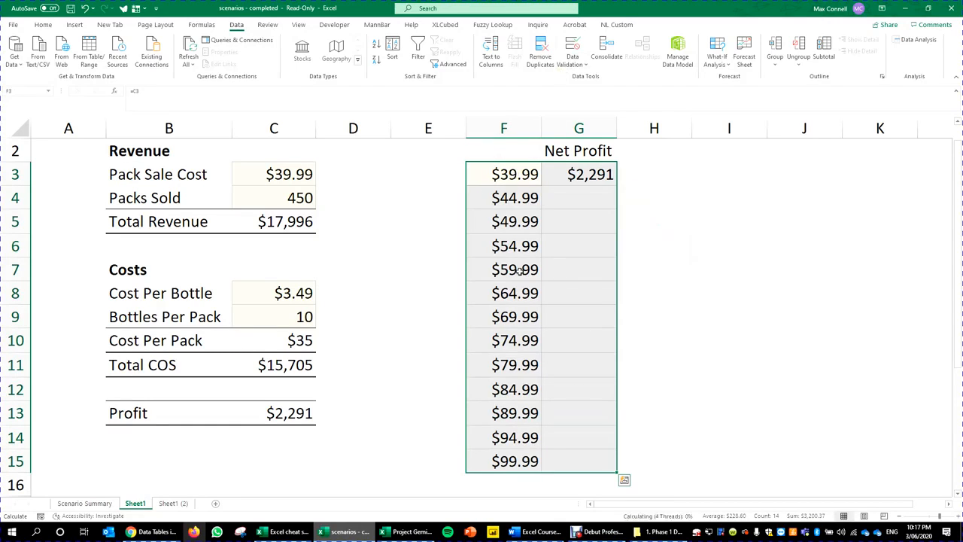
pyautogui.click(716, 56)
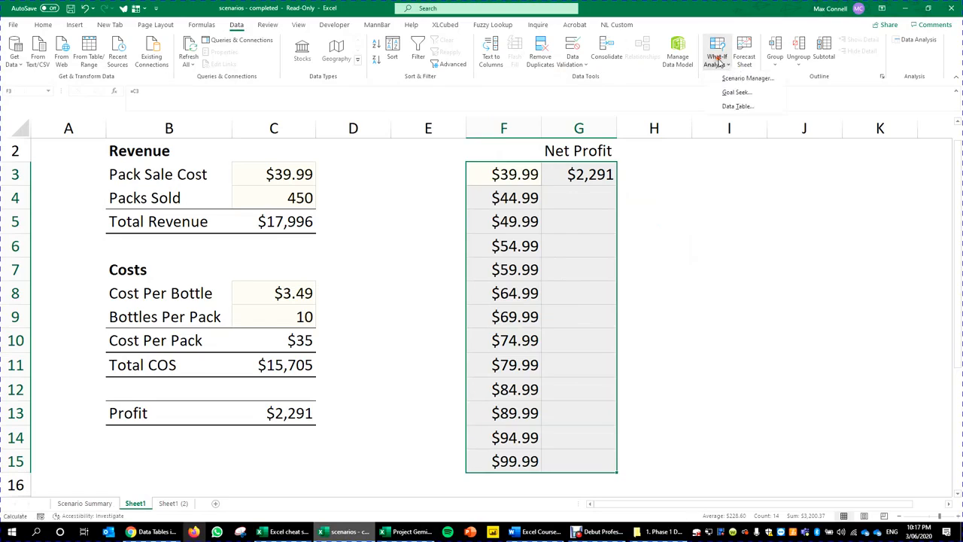
pyautogui.click(708, 115)
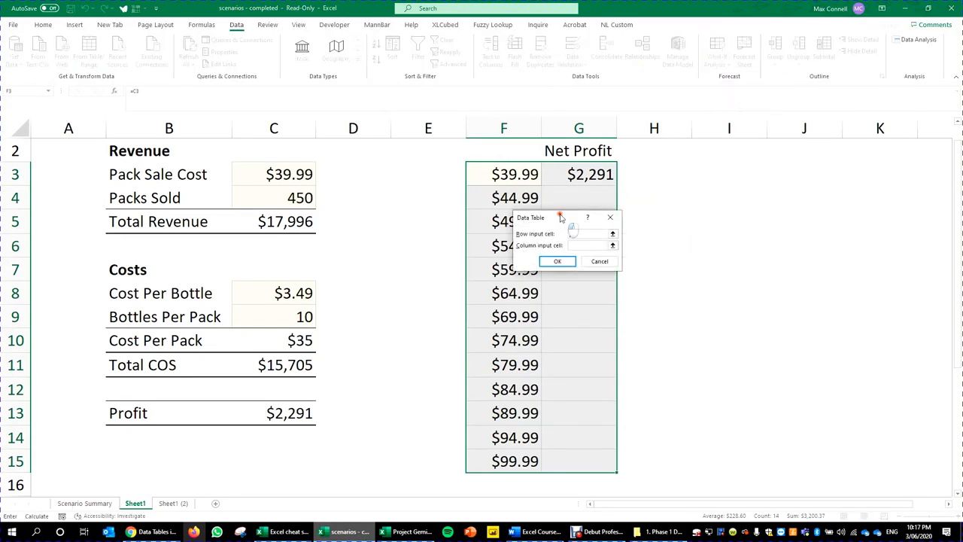
pyautogui.moveTo(559, 215); pyautogui.dragTo(719, 200)
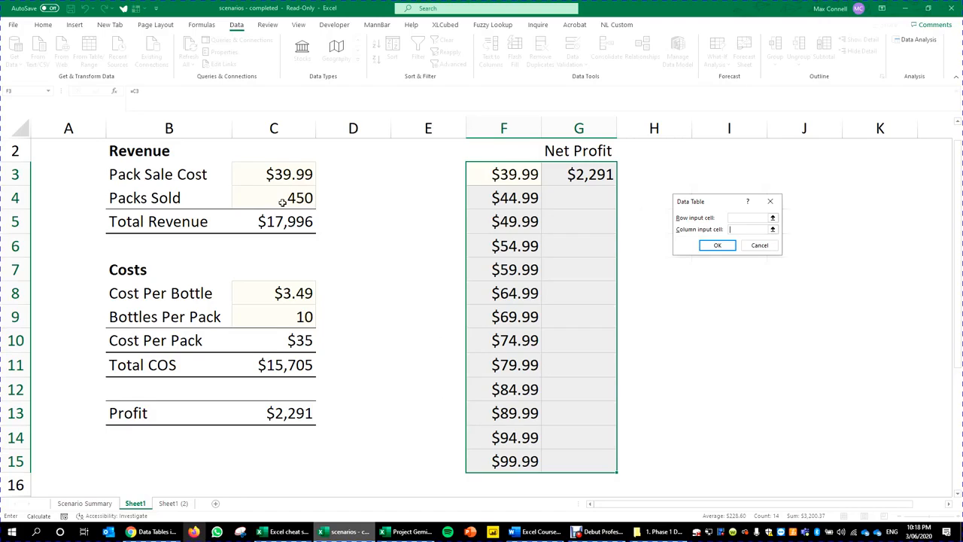
pyautogui.click(275, 175)
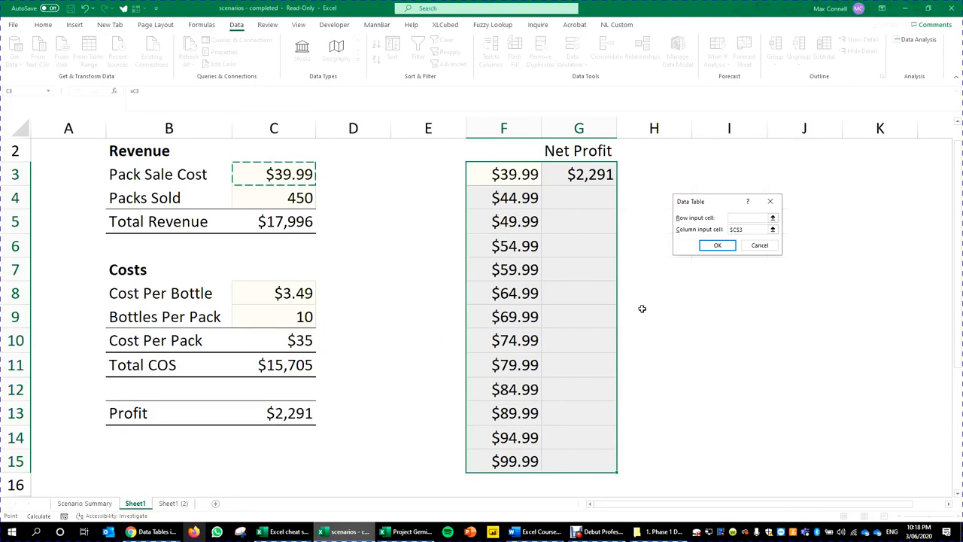
pyautogui.press('Return')
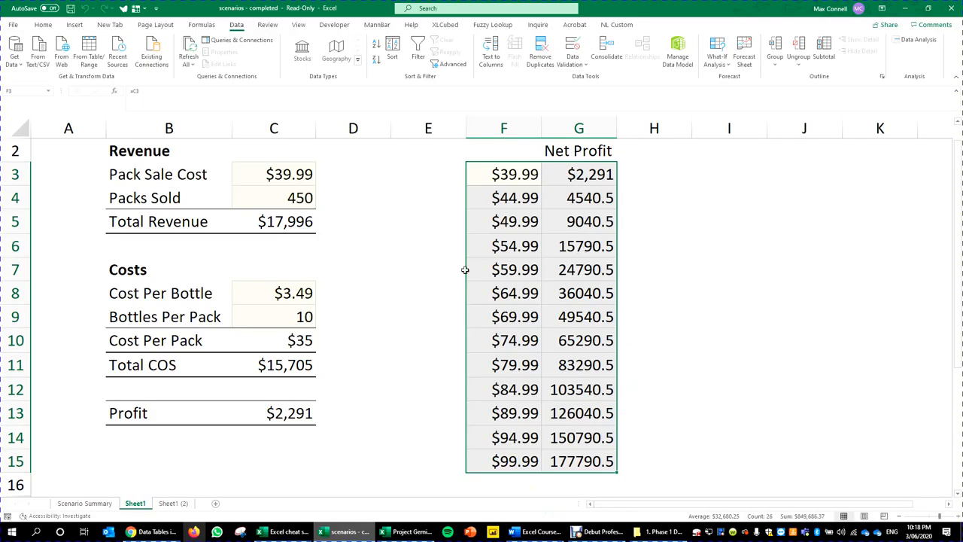
# Inspect the TABLE array formula behind the first calculated profit in G4
pyautogui.click(782, 294)
pyautogui.click(697, 219)
pyautogui.click(573, 202)
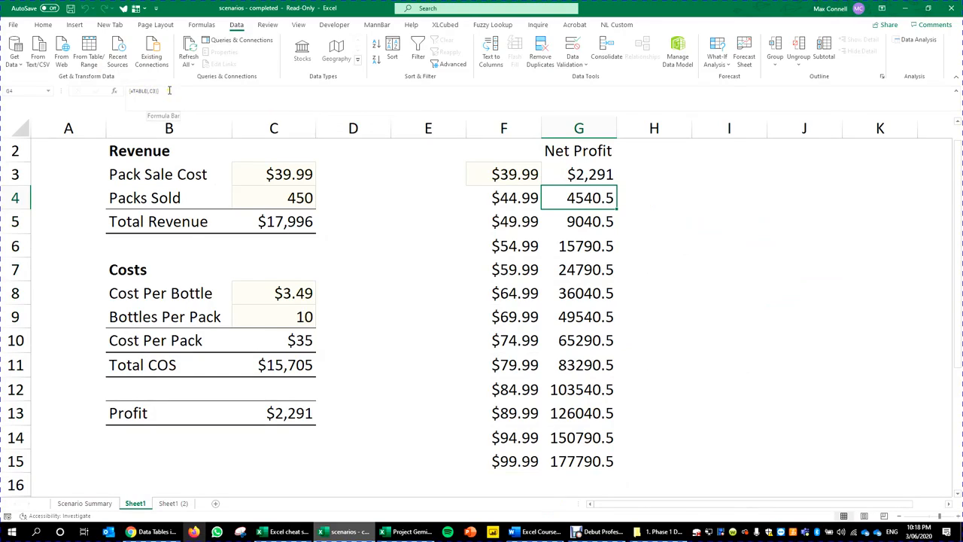
pyautogui.click(820, 316)
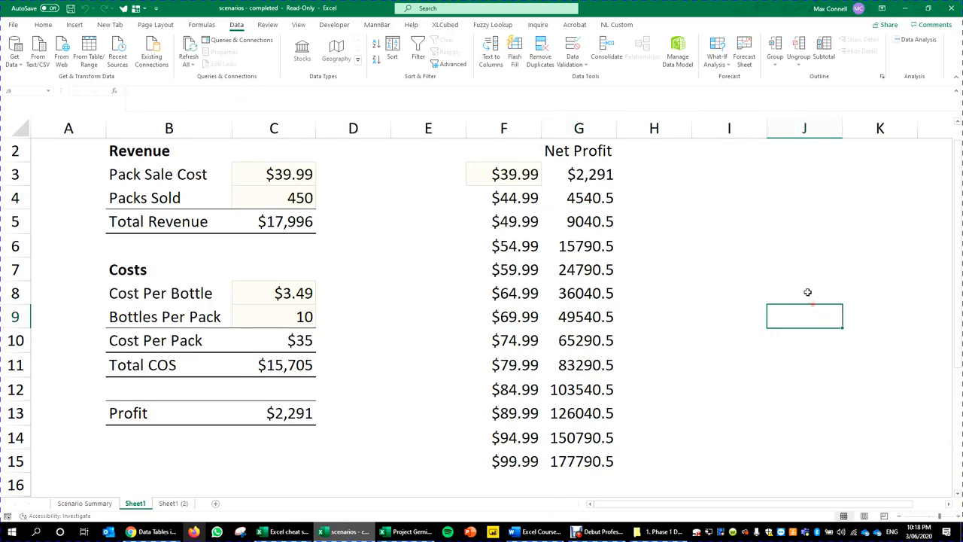
pyautogui.click(607, 190)
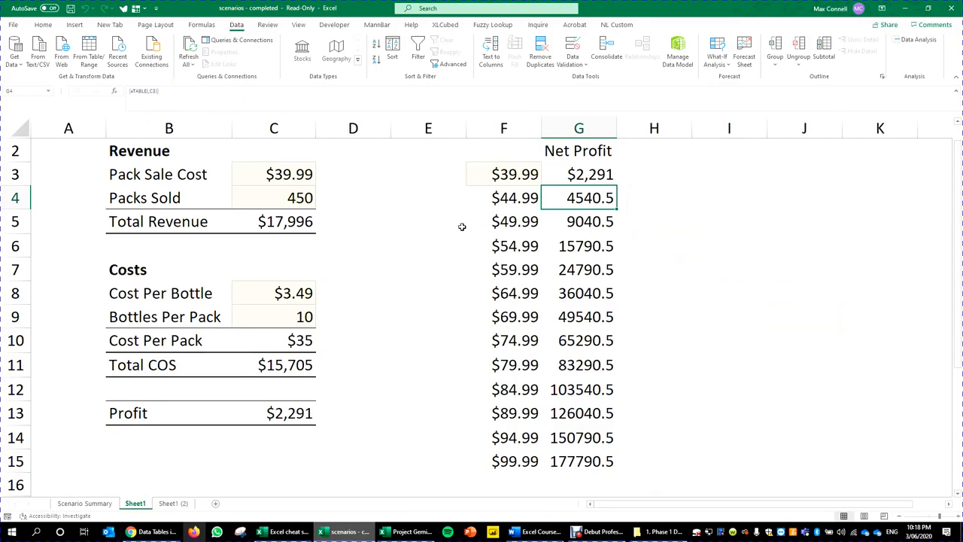
# Set Packs Sold in C4 to 400
pyautogui.click(287, 191)
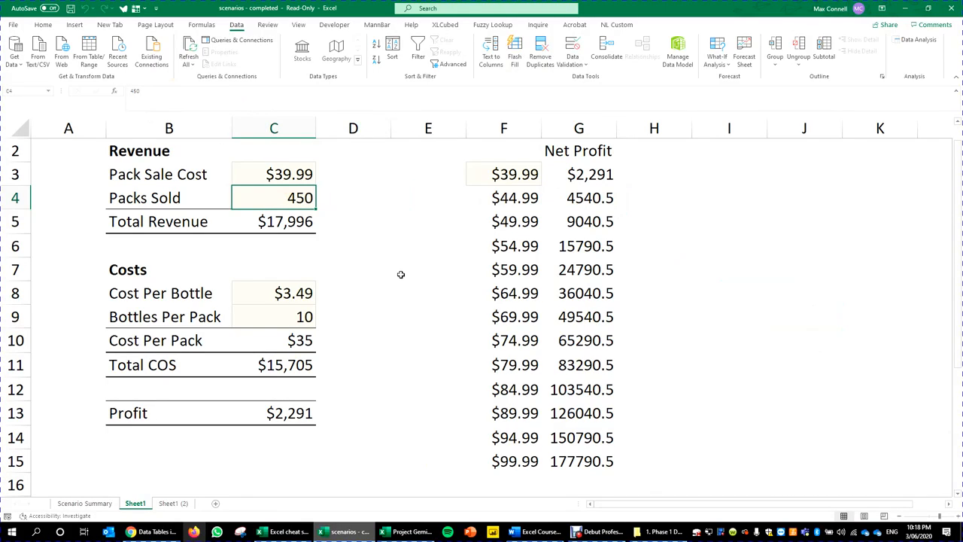
pyautogui.write('400')
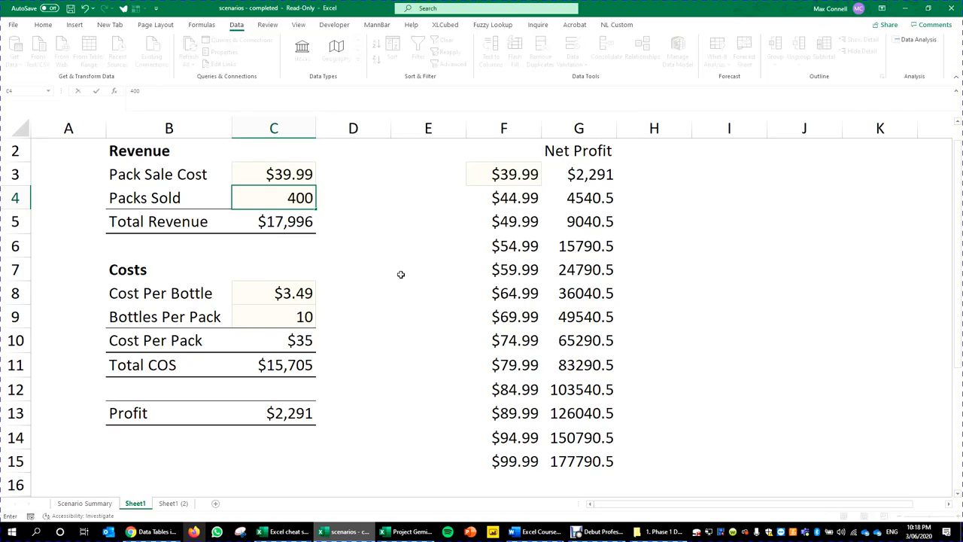
pyautogui.click(740, 256)
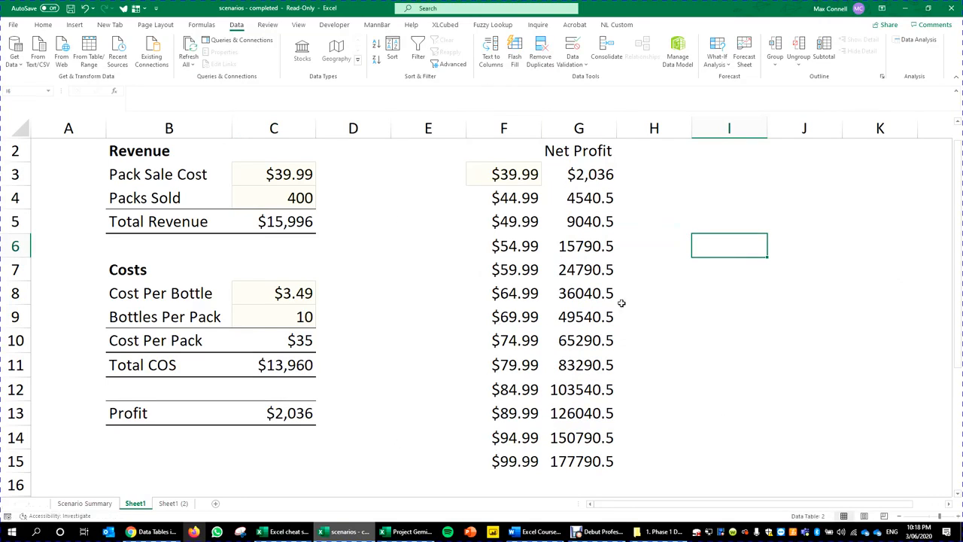
pyautogui.click(753, 225)
pyautogui.click(720, 200)
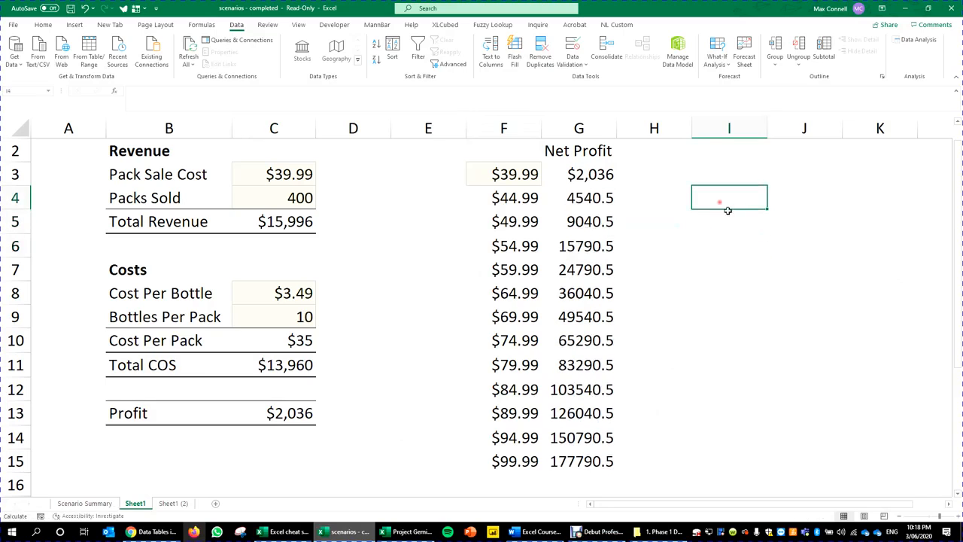
pyautogui.click(797, 293)
pyautogui.click(751, 289)
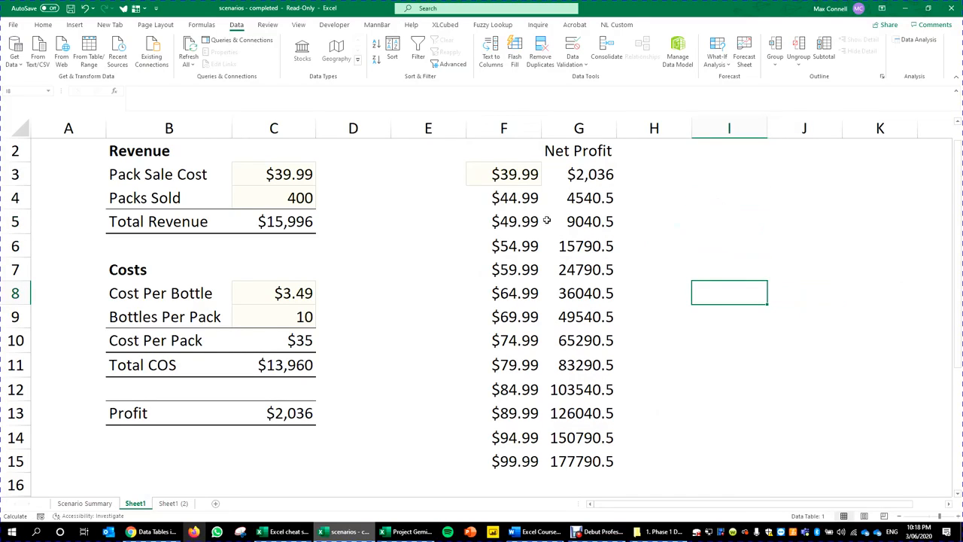
pyautogui.click(684, 174)
pyautogui.click(763, 242)
pyautogui.click(773, 291)
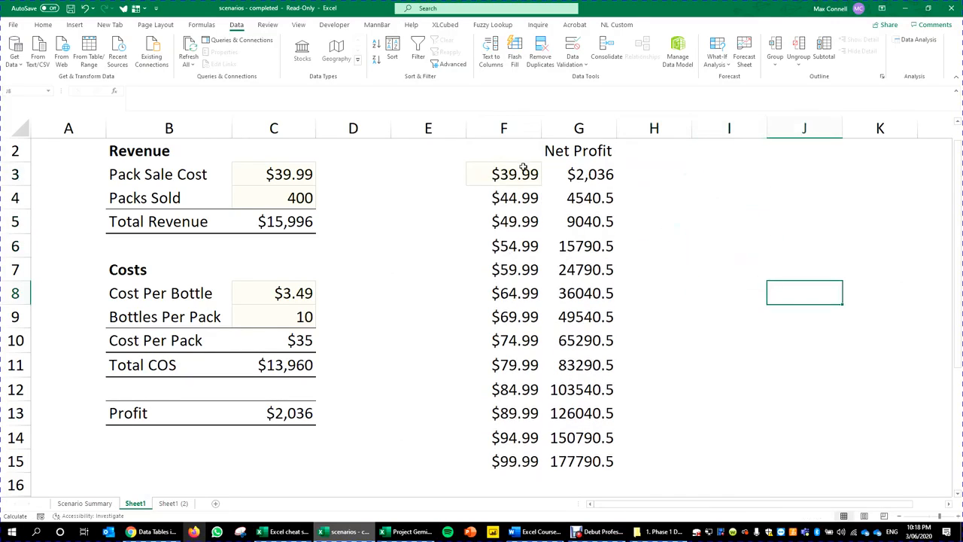
# Copy the Pack Sale Cost label from the Revenue section into F2 as the heading of the price column
pyautogui.click(500, 148)
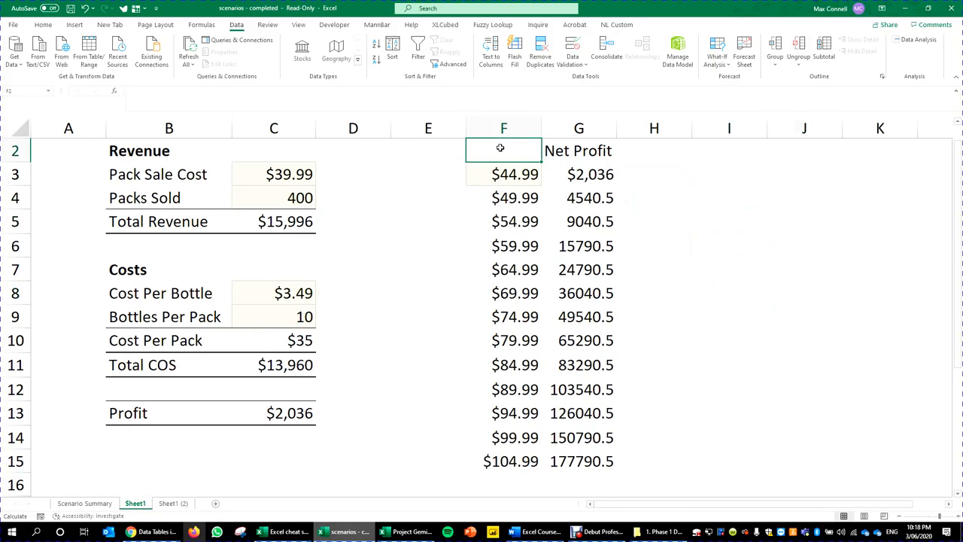
pyautogui.click(208, 167)
pyautogui.hotkey('ctrl', 'c')
pyautogui.click(518, 149)
pyautogui.hotkey('ctrl', 'v')
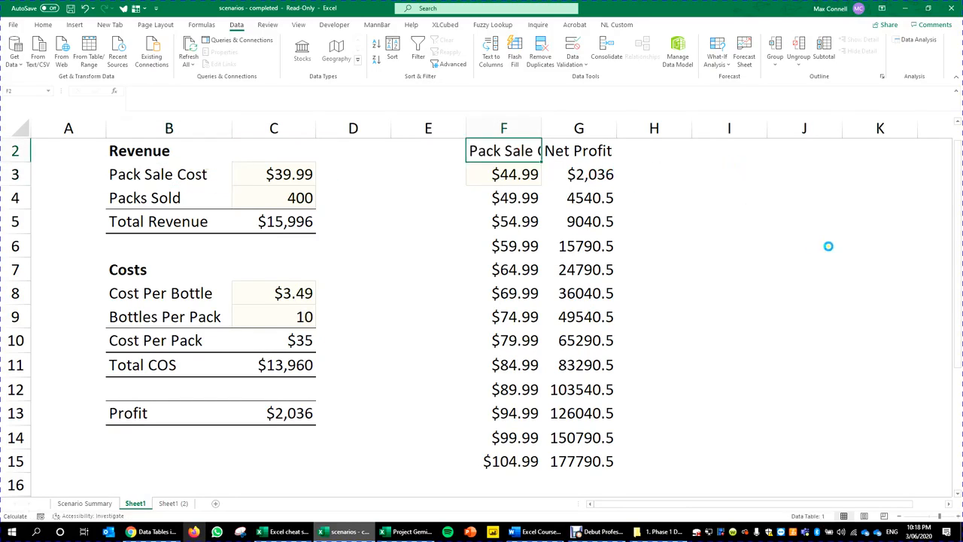
pyautogui.click(828, 245)
# Select F2:G15, the Pack Sale Cost and Net Profit columns, and look through the recommended charts for them
pyautogui.moveTo(503, 150); pyautogui.dragTo(587, 416)
pyautogui.scroll(-1, 642, 404)
pyautogui.scroll(2, 649, 399)
pyautogui.scroll(-1, 649, 399)
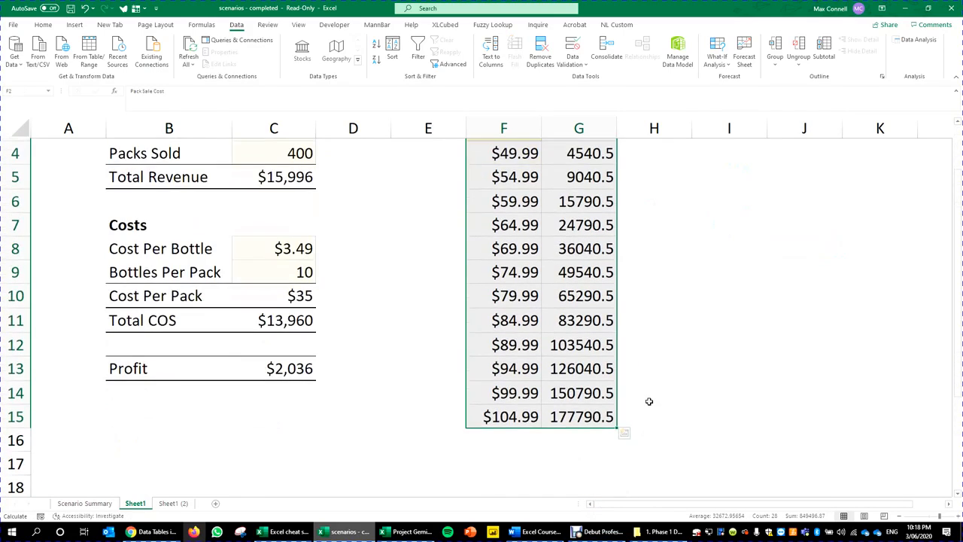
pyautogui.scroll(1, 649, 400)
pyautogui.moveTo(960, 233); pyautogui.dragTo(959, 241)
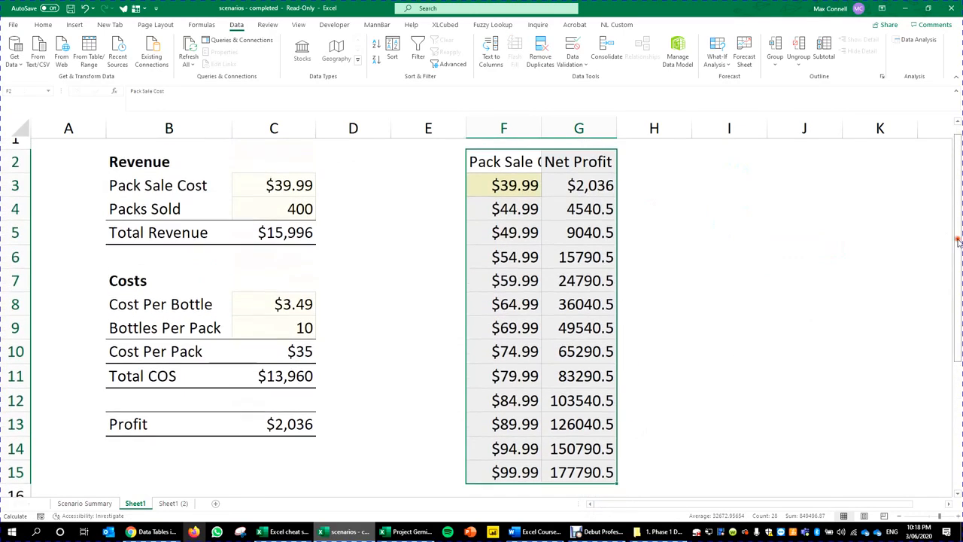
pyautogui.click(76, 25)
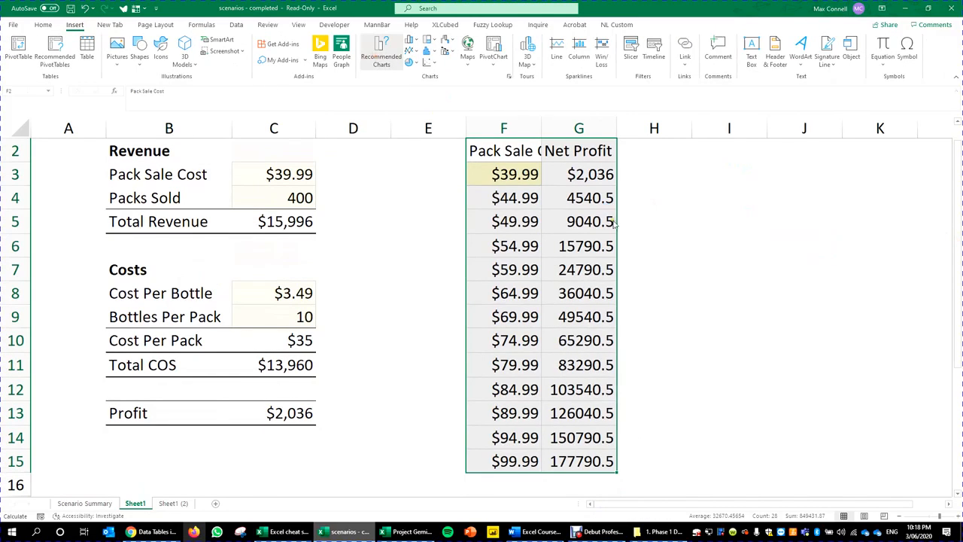
pyautogui.scroll(-2, 399, 293)
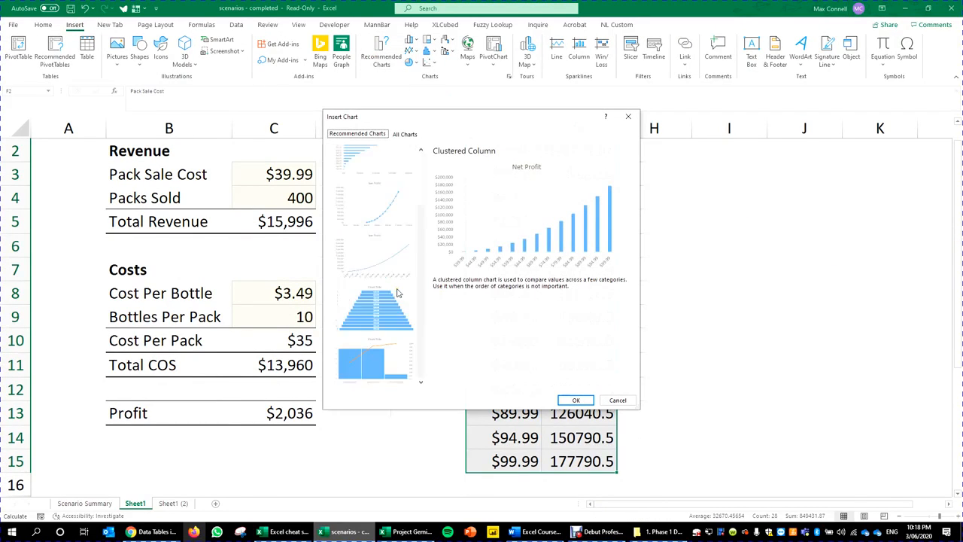
pyautogui.scroll(2, 398, 292)
# Preview the bar, area and XY scatter chart types for the selected price and profit data
pyautogui.click(405, 134)
pyautogui.click(361, 211)
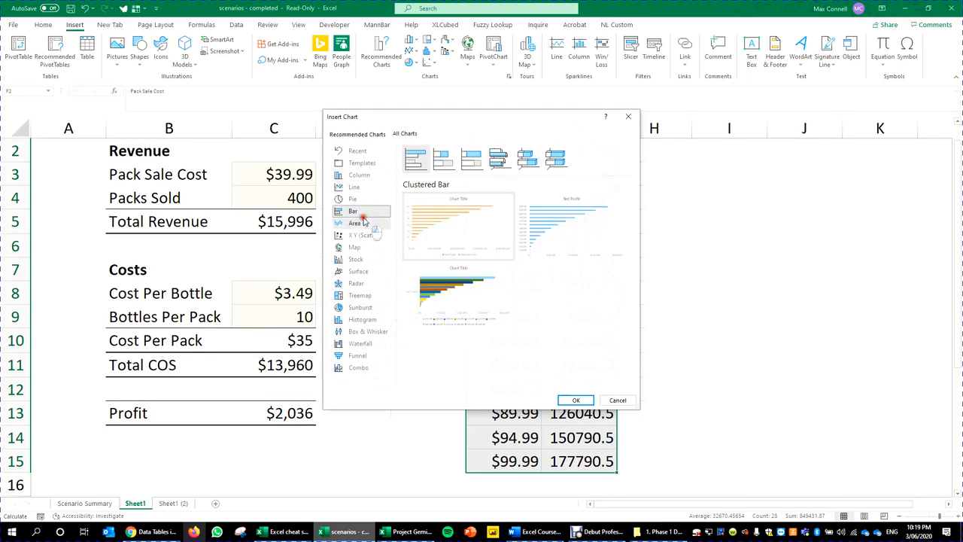
pyautogui.click(359, 223)
pyautogui.click(359, 235)
pyautogui.moveTo(486, 251)
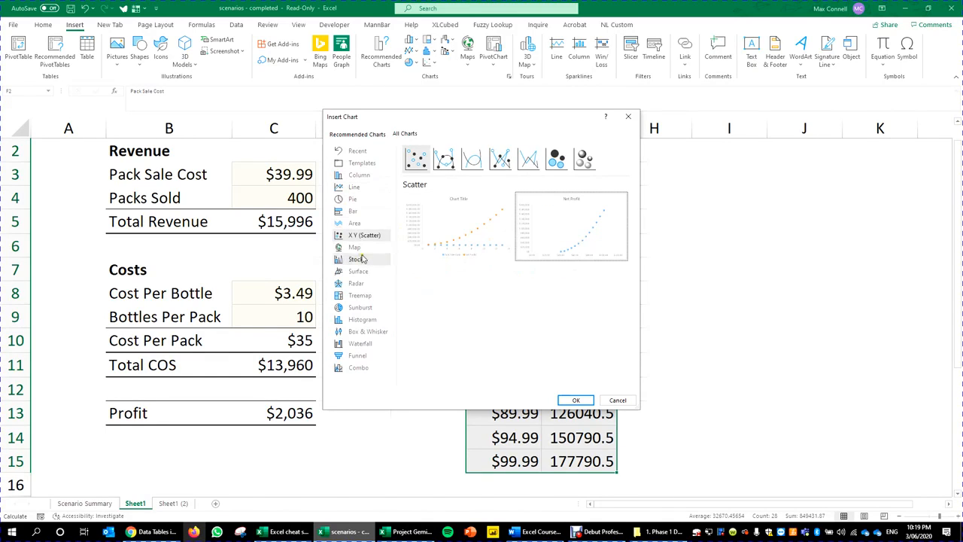
# Insert a line chart using the variant titled Net Profit with the pack sale prices along the horizontal axis
pyautogui.click(354, 187)
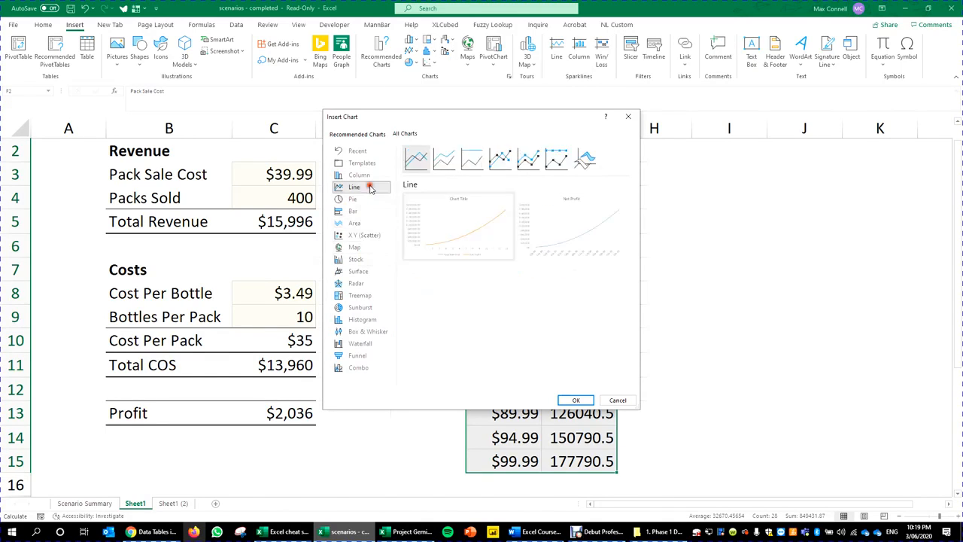
pyautogui.click(600, 226)
pyautogui.click(573, 397)
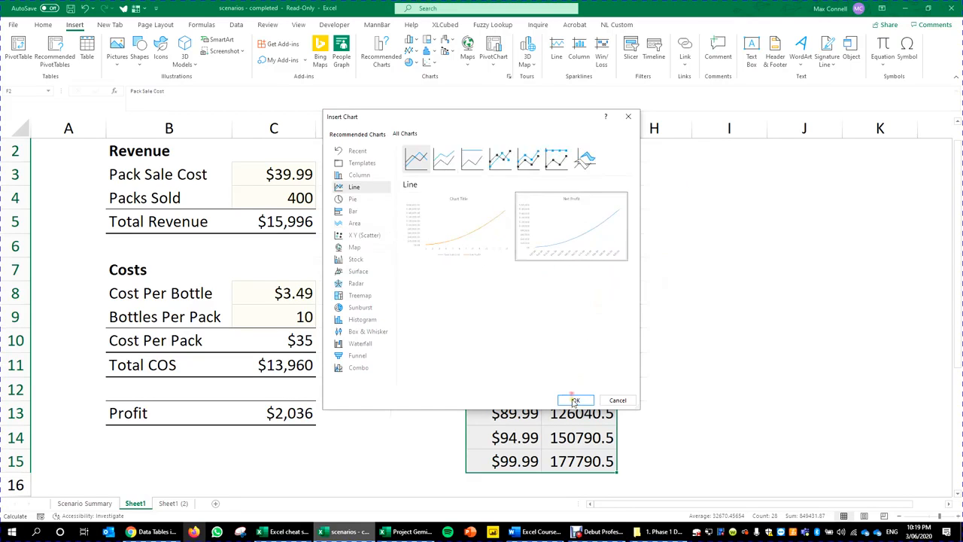
# Move the Net Profit chart down the sheet so that it starts around row 8
pyautogui.scroll(-3, 785, 426)
pyautogui.scroll(1, 780, 316)
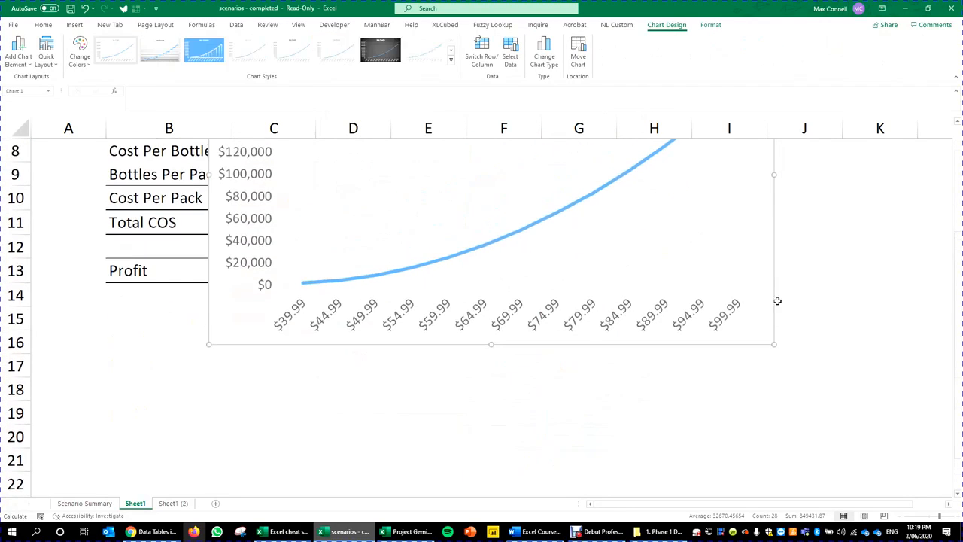
pyautogui.scroll(2, 778, 301)
pyautogui.scroll(-1, 769, 330)
pyautogui.moveTo(716, 314); pyautogui.dragTo(645, 447)
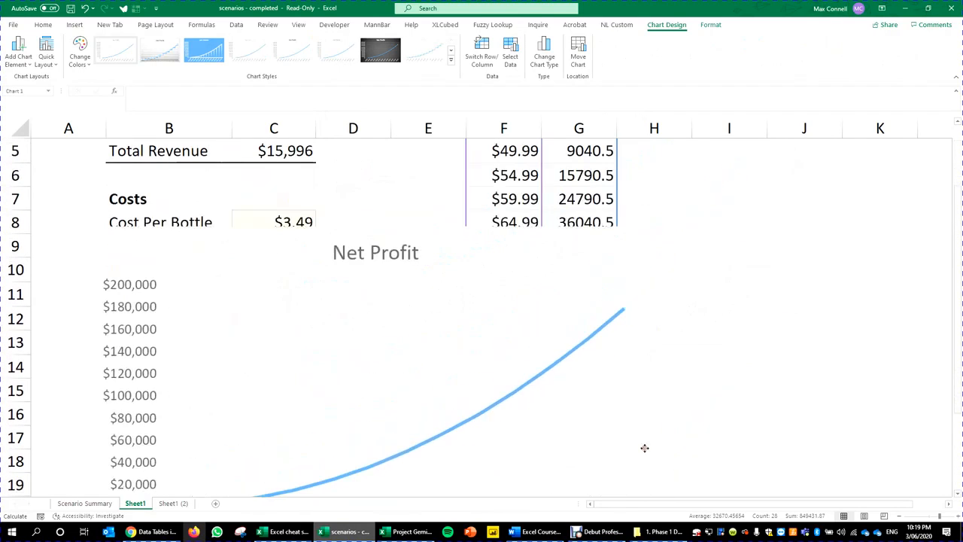
pyautogui.scroll(-4, 699, 333)
pyautogui.scroll(3, 660, 376)
pyautogui.scroll(-4, 660, 429)
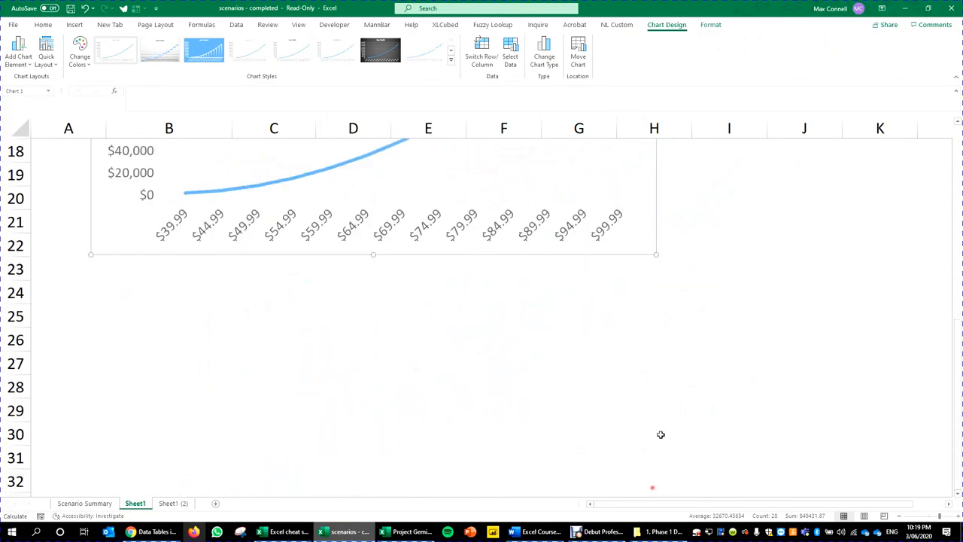
pyautogui.scroll(6, 714, 410)
pyautogui.scroll(-2, 726, 369)
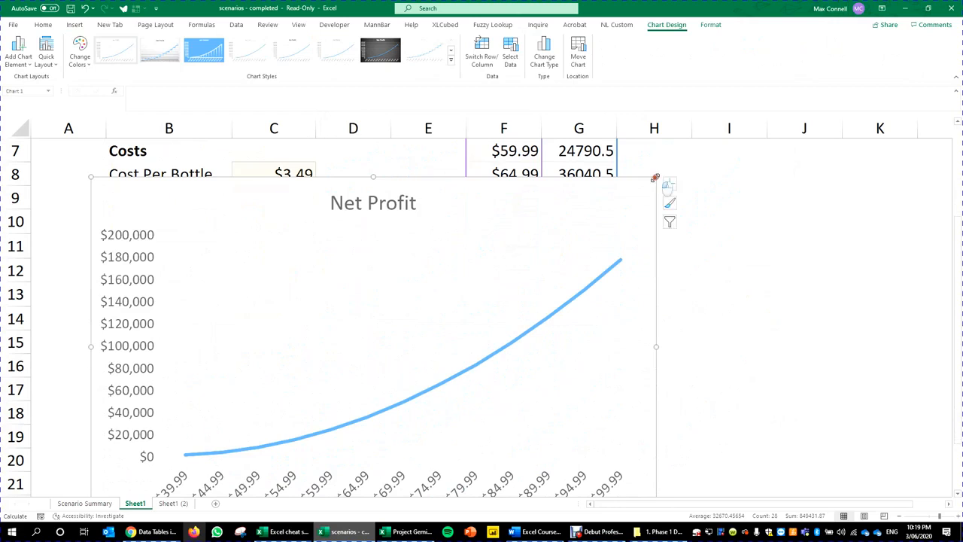
# Resize the Net Profit chart to span about columns A to H and rows 12 to 29
pyautogui.moveTo(656, 177); pyautogui.dragTo(570, 258)
pyautogui.scroll(-2, 554, 257)
pyautogui.moveTo(570, 211); pyautogui.dragTo(570, 372)
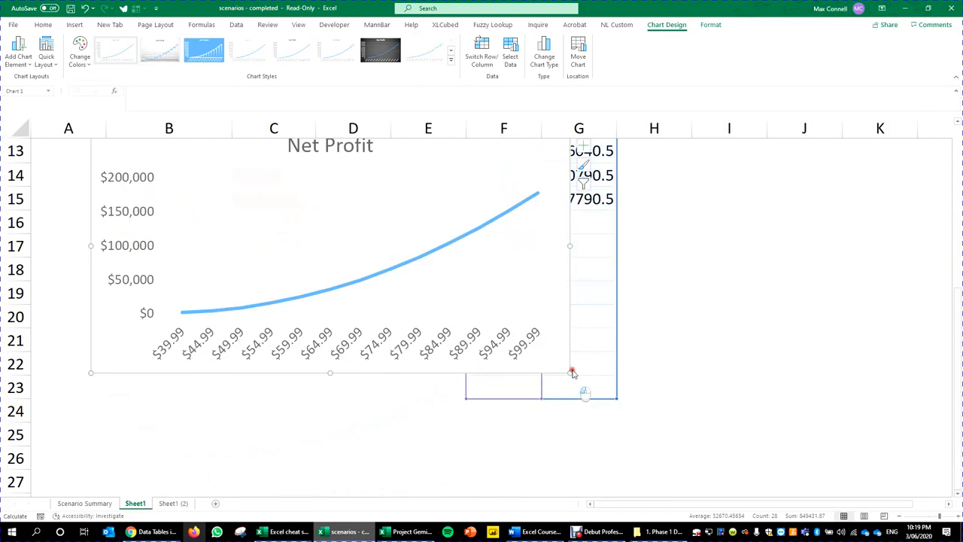
pyautogui.click(717, 336)
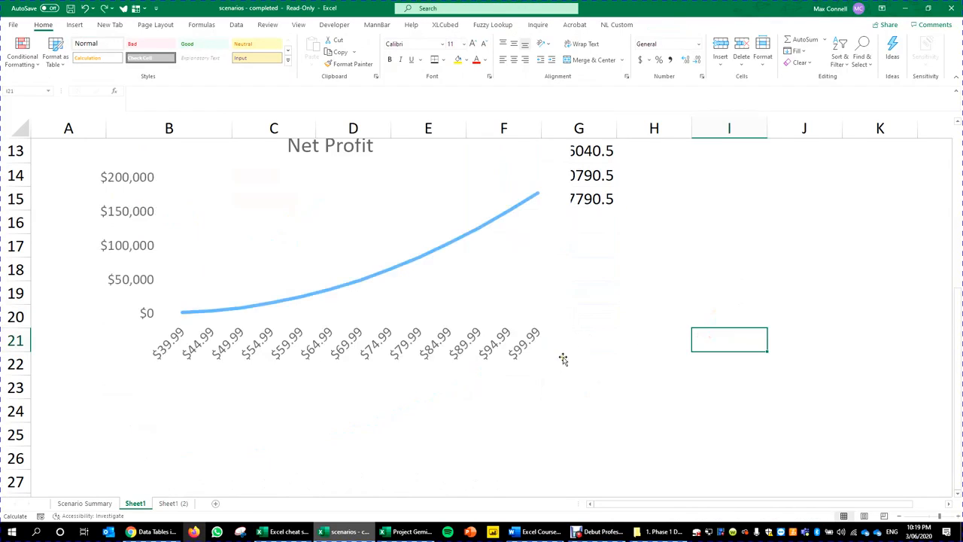
pyautogui.click(563, 359)
pyautogui.moveTo(570, 374); pyautogui.dragTo(645, 498)
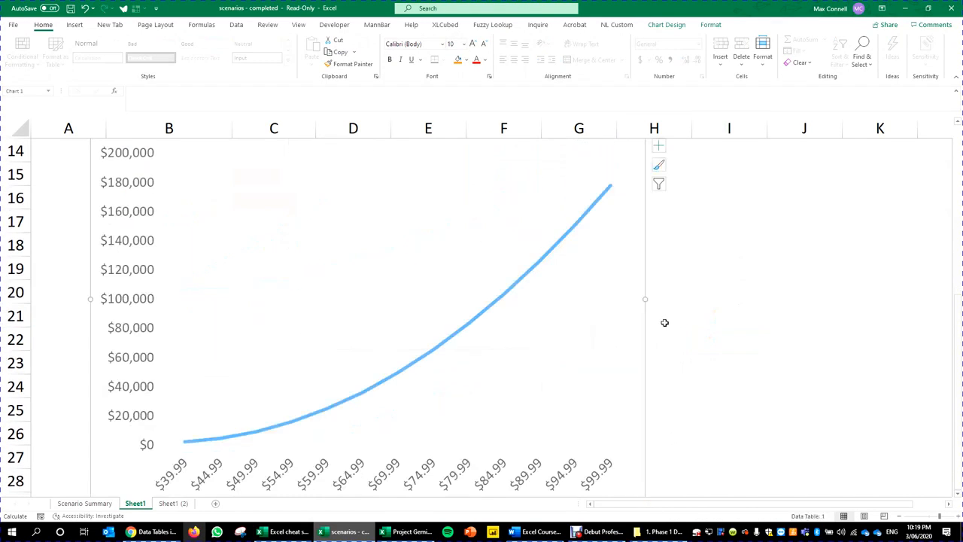
# Examine how the Net Profit line rises across the pack sale prices from $39.99 to $99.99
pyautogui.scroll(-2, 415, 406)
pyautogui.scroll(1, 421, 421)
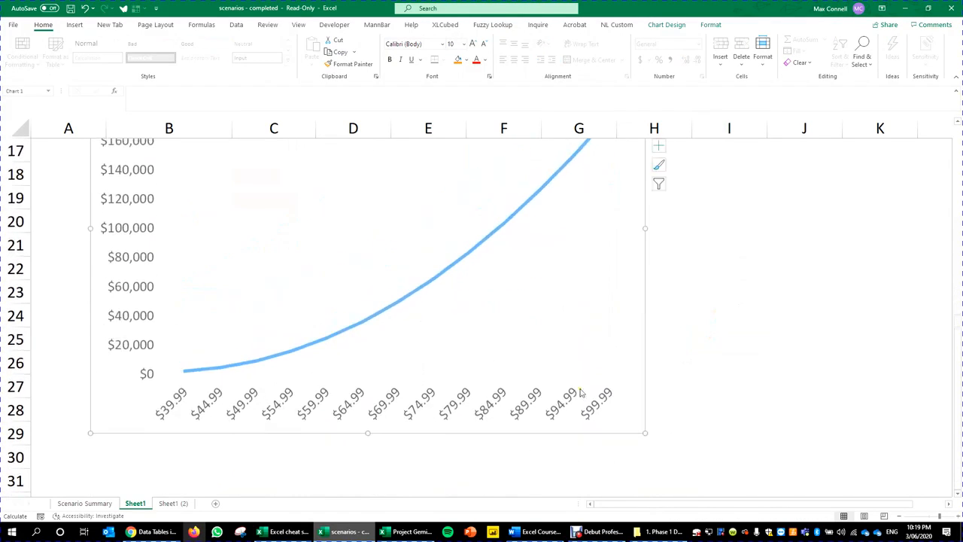
pyautogui.scroll(1, 616, 379)
pyautogui.scroll(1, 615, 378)
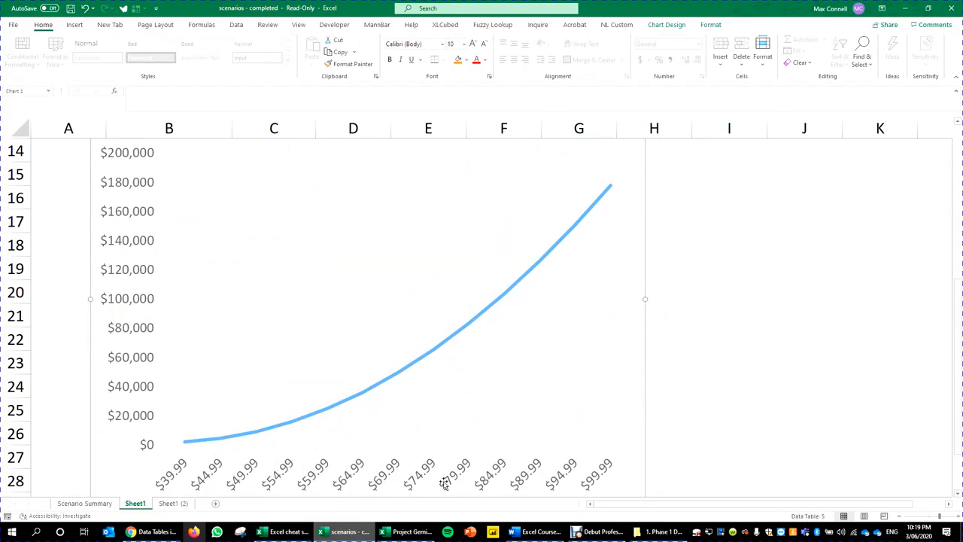
pyautogui.click(531, 270)
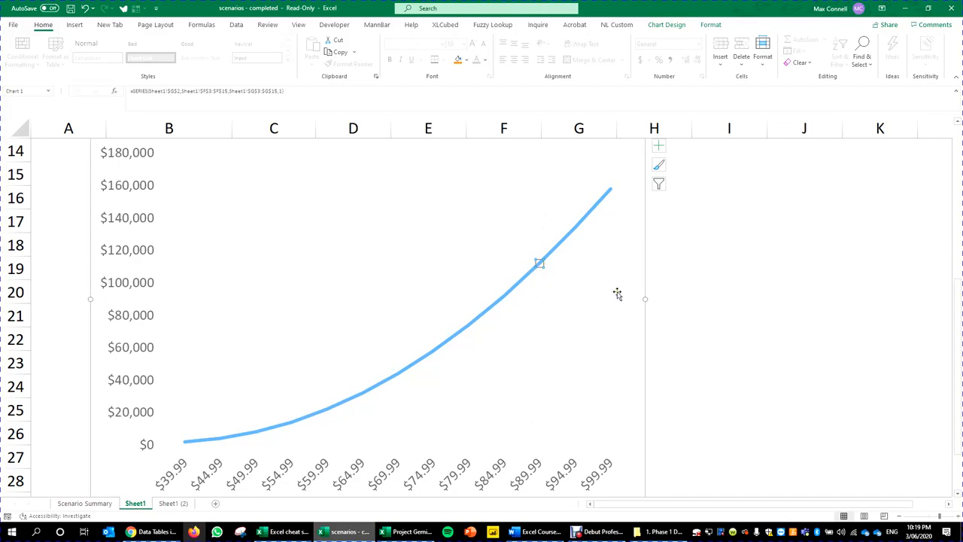
pyautogui.scroll(1, 752, 308)
pyautogui.click(796, 318)
pyautogui.scroll(-2, 774, 294)
pyautogui.scroll(2, 716, 325)
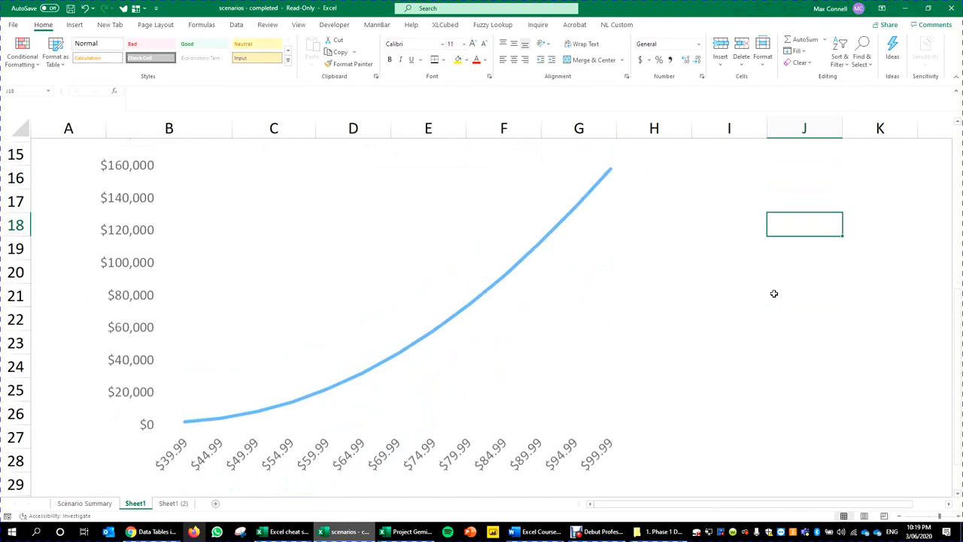
pyautogui.scroll(-1, 715, 325)
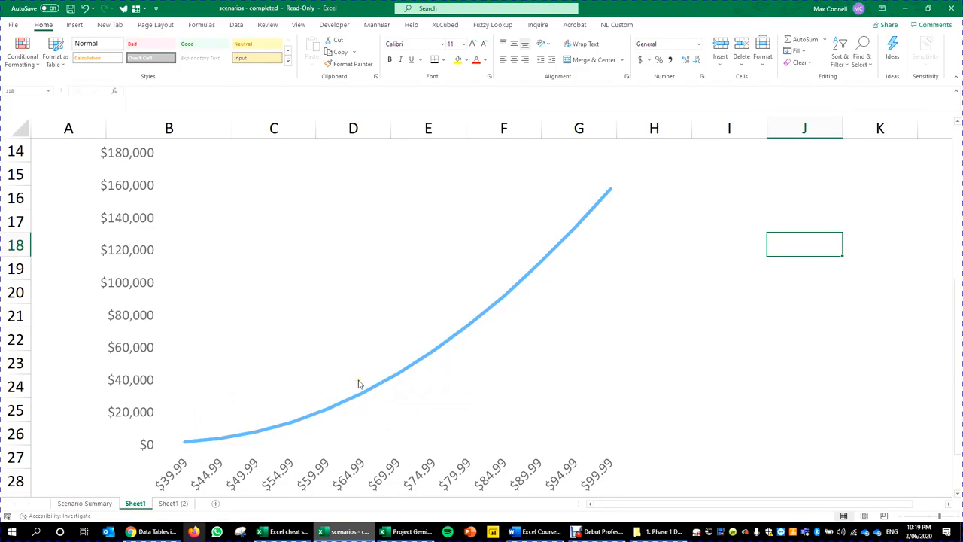
pyautogui.moveTo(383, 389)
# Delete the Net Profit line chart from the sheet
pyautogui.scroll(4, 575, 338)
pyautogui.click(630, 391)
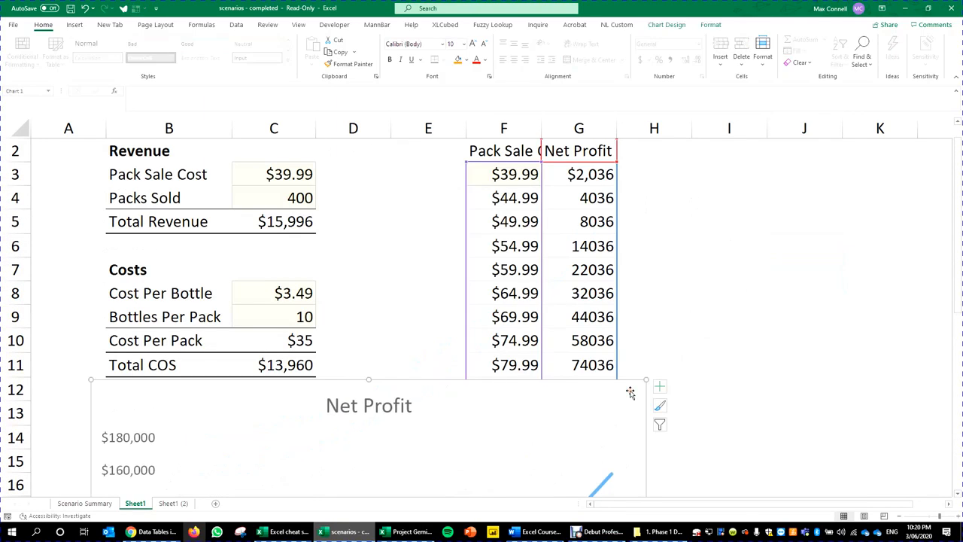
pyautogui.press('Delete')
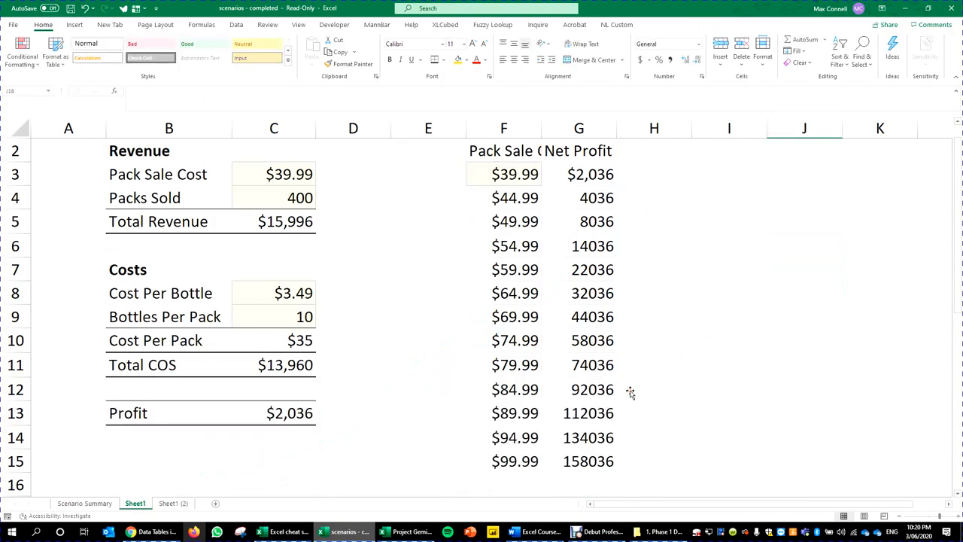
# Display the available What-If Analysis tools
pyautogui.click(238, 25)
pyautogui.click(717, 63)
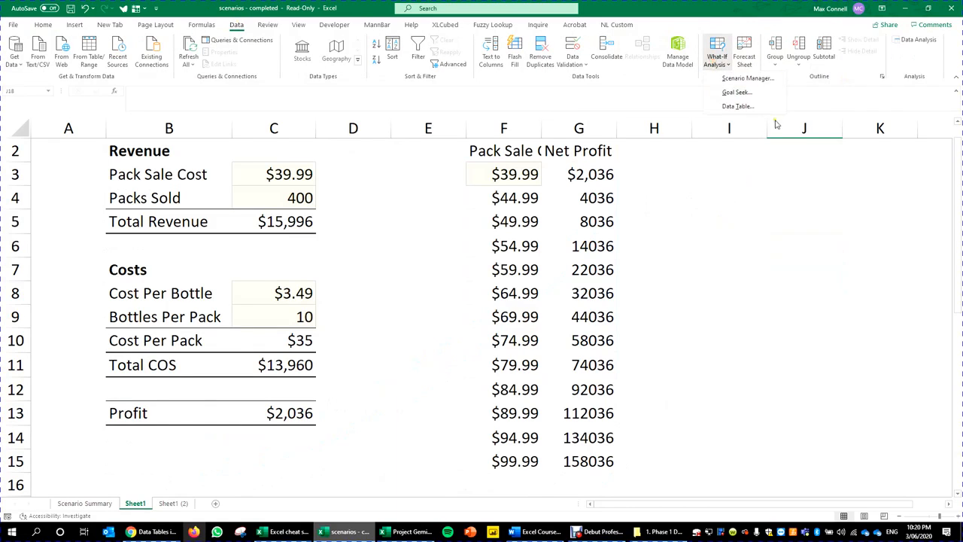